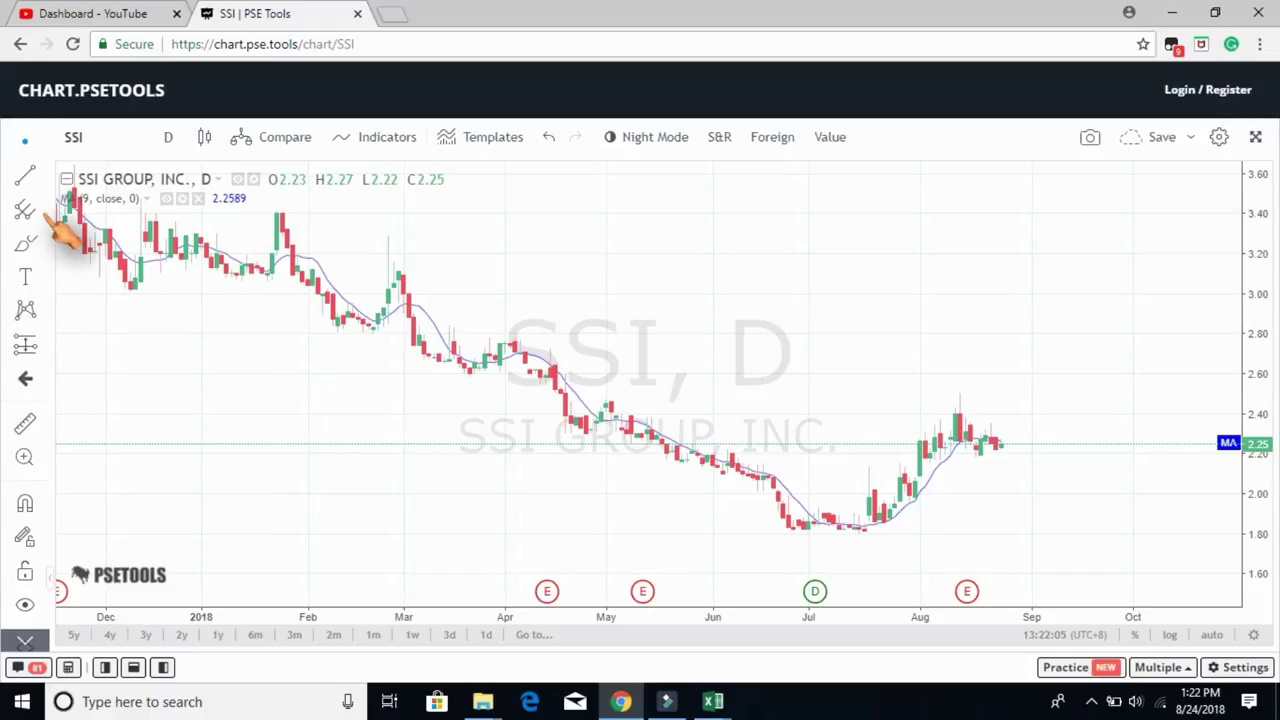
- Set the length of the moving average on the SSI daily chart to 20
double_click(180, 225)
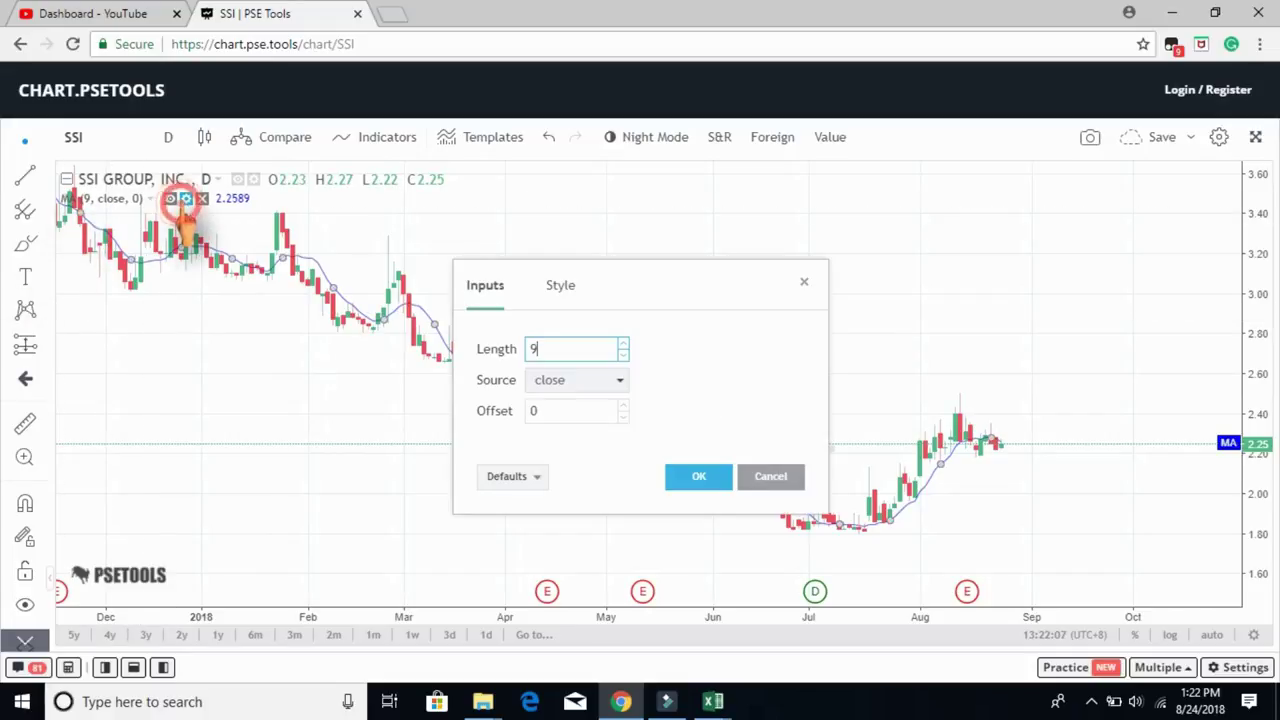
left_click(623, 343)
left_click(623, 343)
left_click(623, 343)
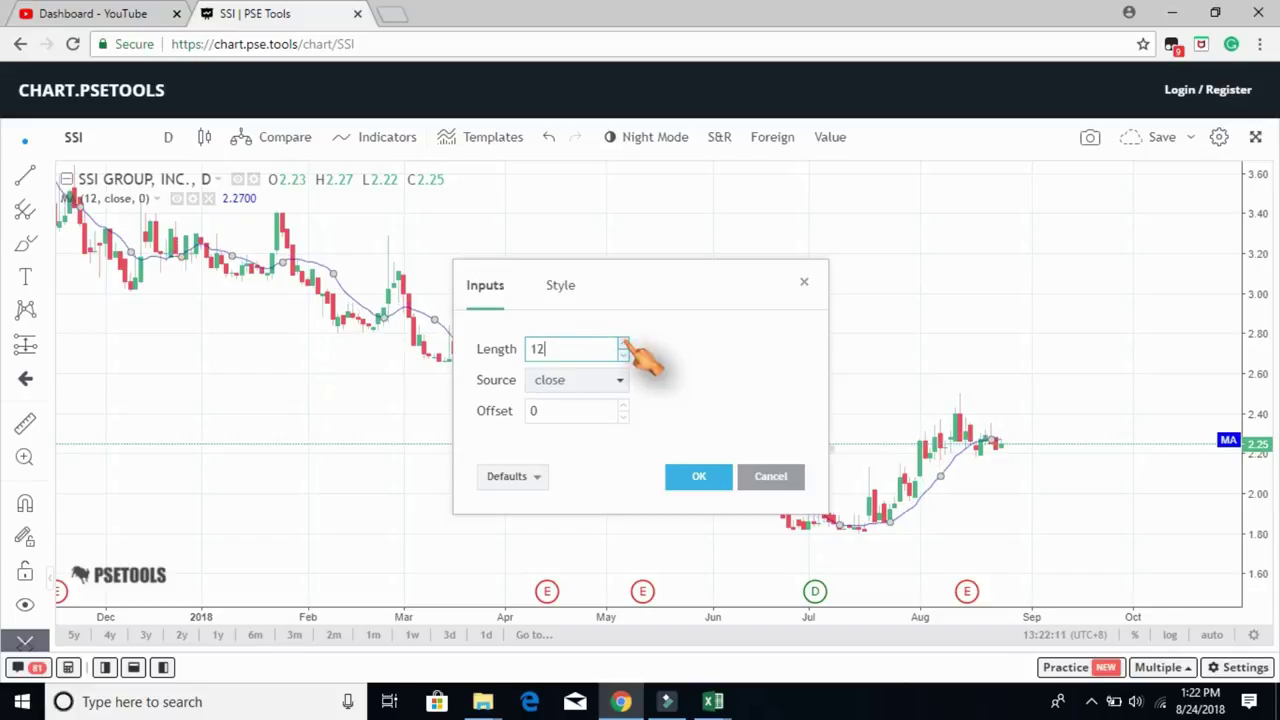
double_click(623, 343)
double_click(623, 343)
double_click(623, 343)
left_click(623, 343)
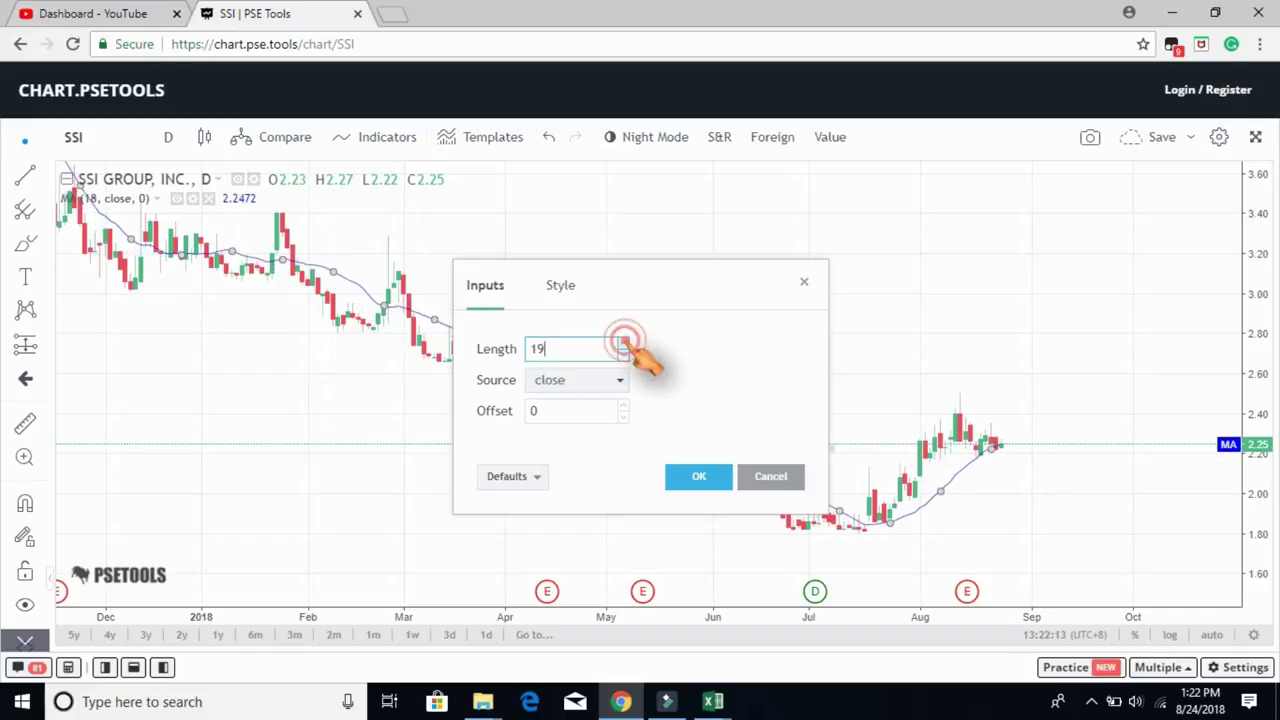
left_click(623, 343)
left_click(623, 343)
left_click(623, 354)
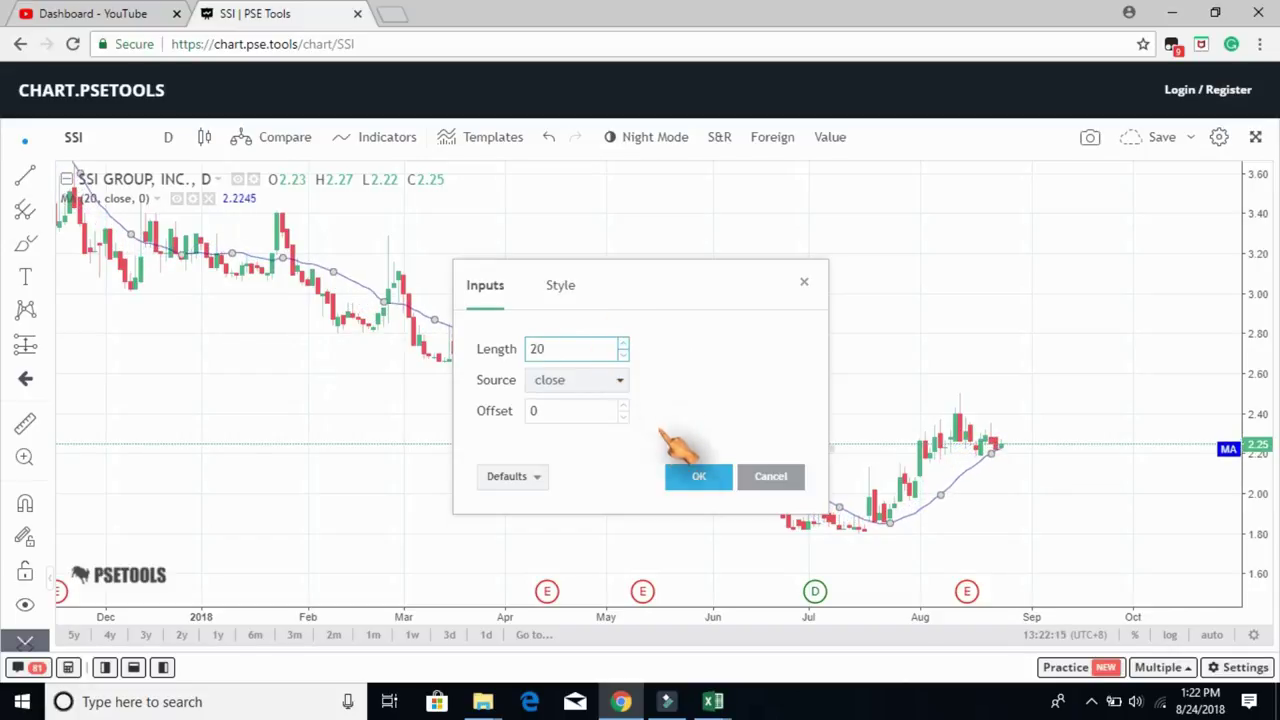
left_click(672, 479)
- Examine how the SSI daily candles move against the moving average, including the candle of 28 February 2018
scroll(848, 480, "up", 2)
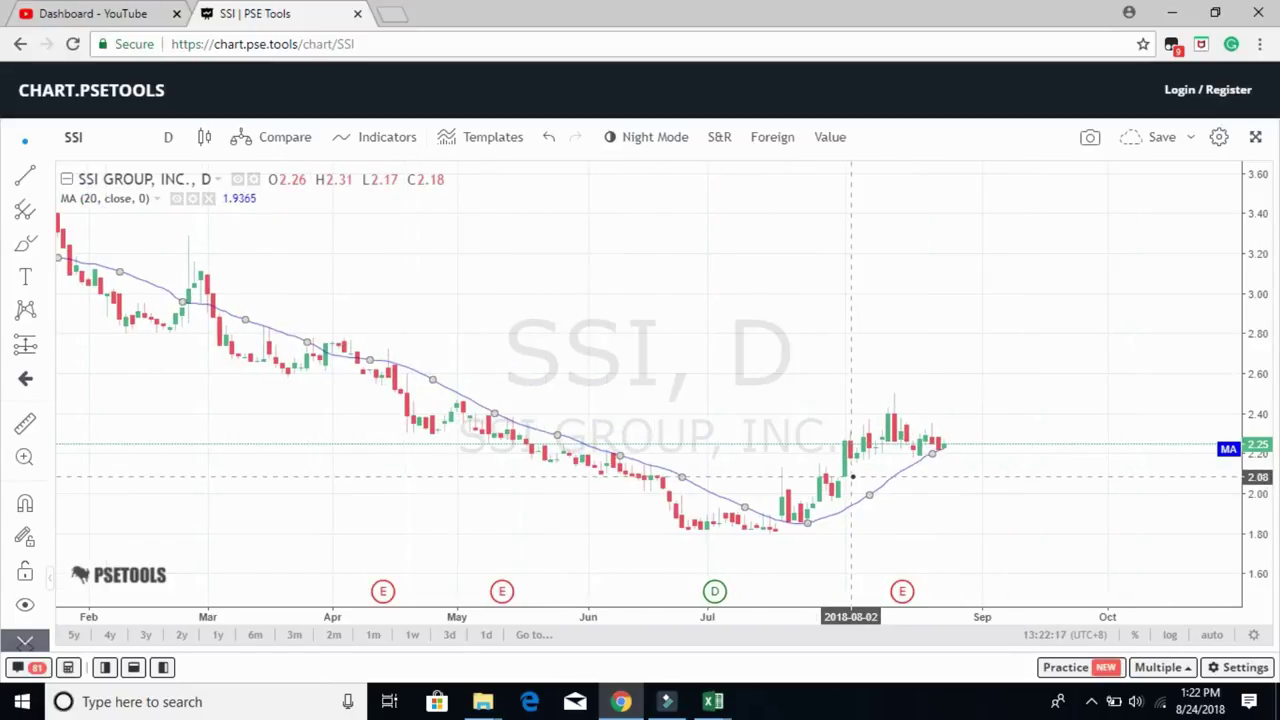
scroll(856, 487, "down", 1)
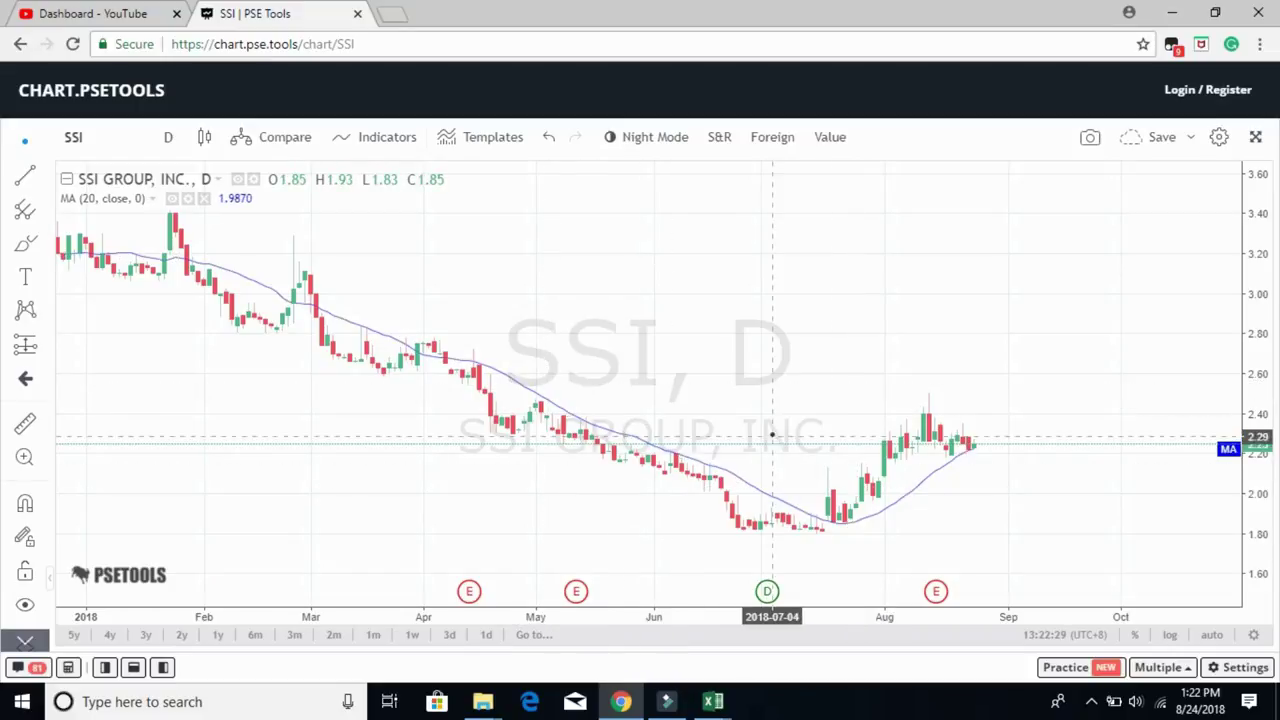
mouse_move(771, 434)
left_mouse_down()
mouse_move(698, 380)
mouse_move(751, 437)
left_mouse_up()
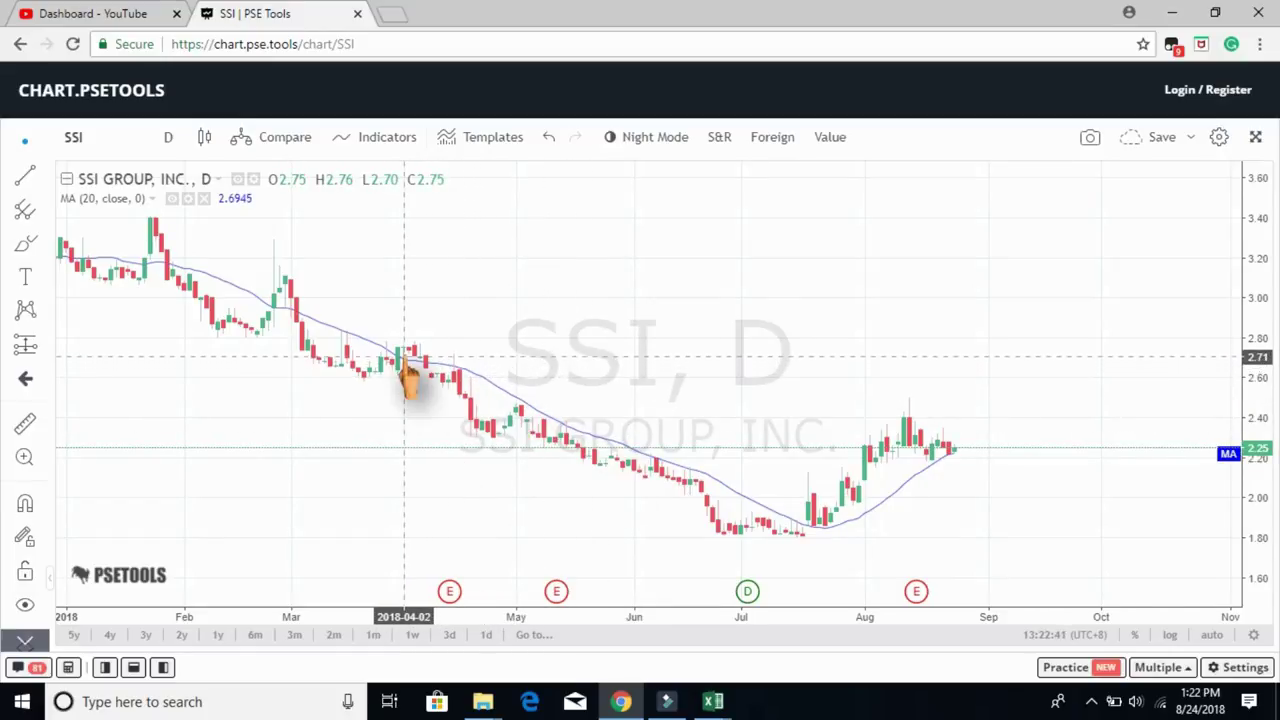
left_click(286, 320)
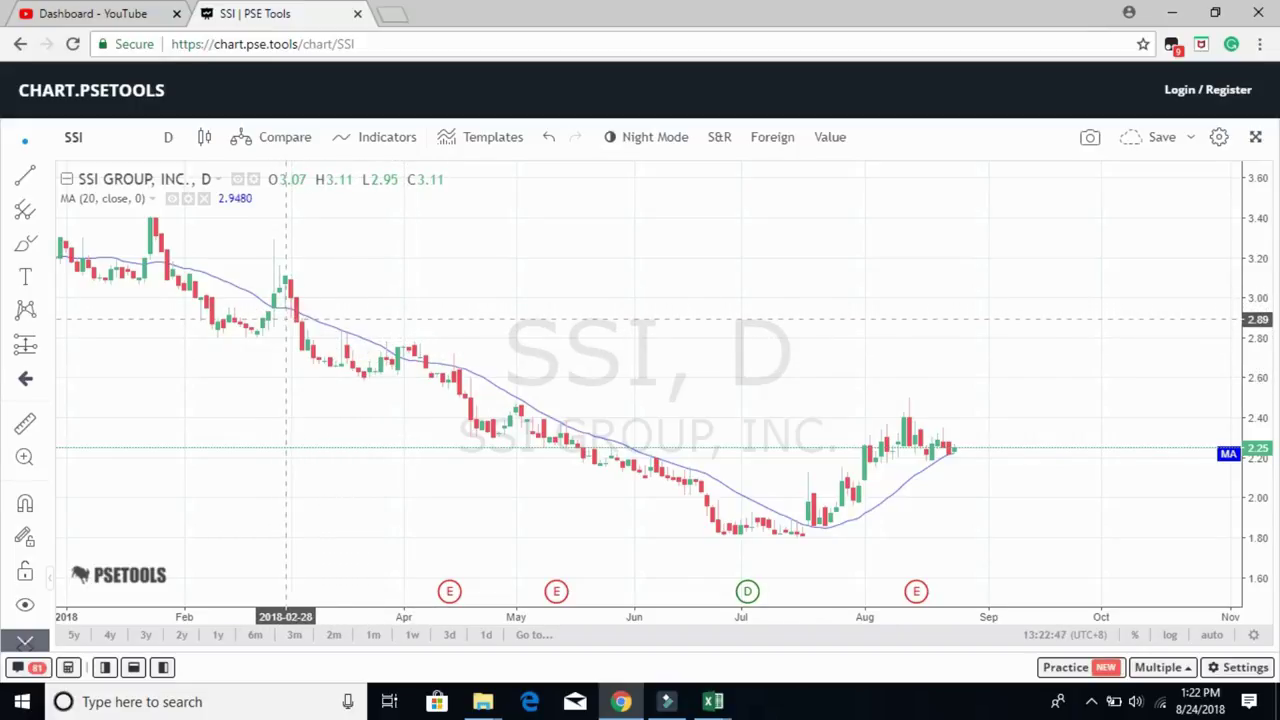
- Switch to the Board Lot workbook in Excel and review the tick sizes and lot sizes for all price ranges
left_click(713, 701)
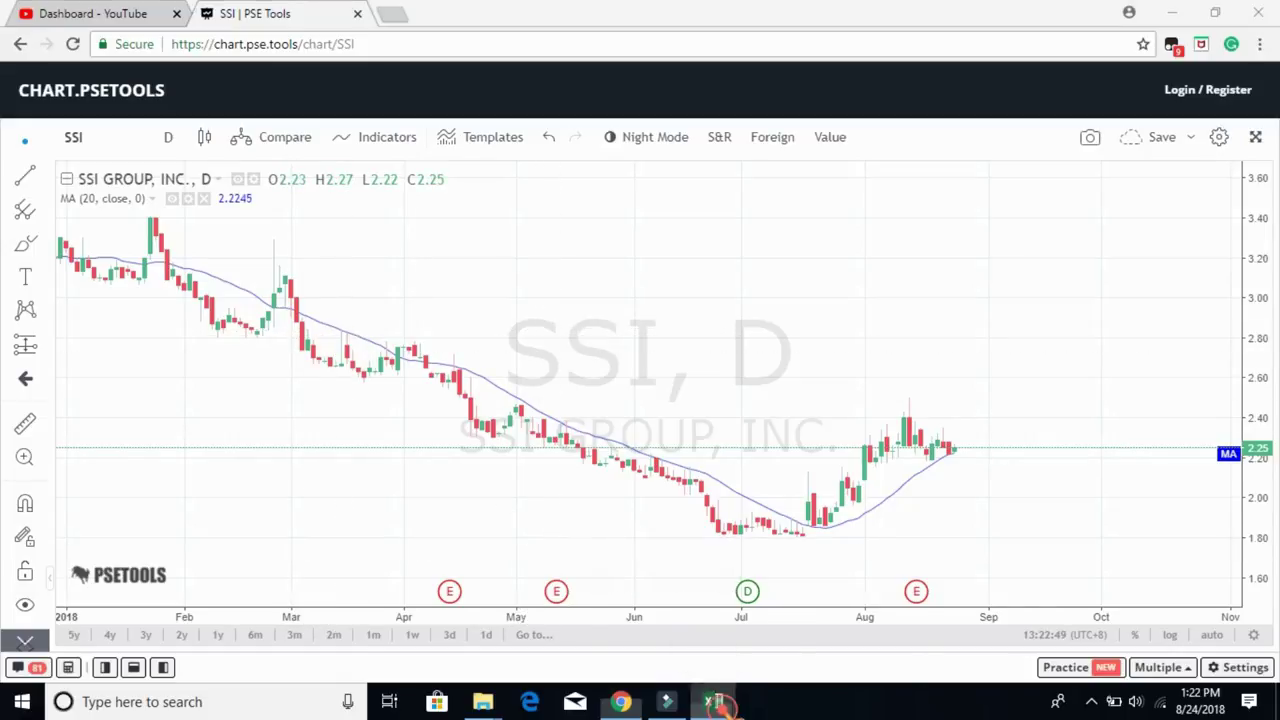
left_click(825, 628)
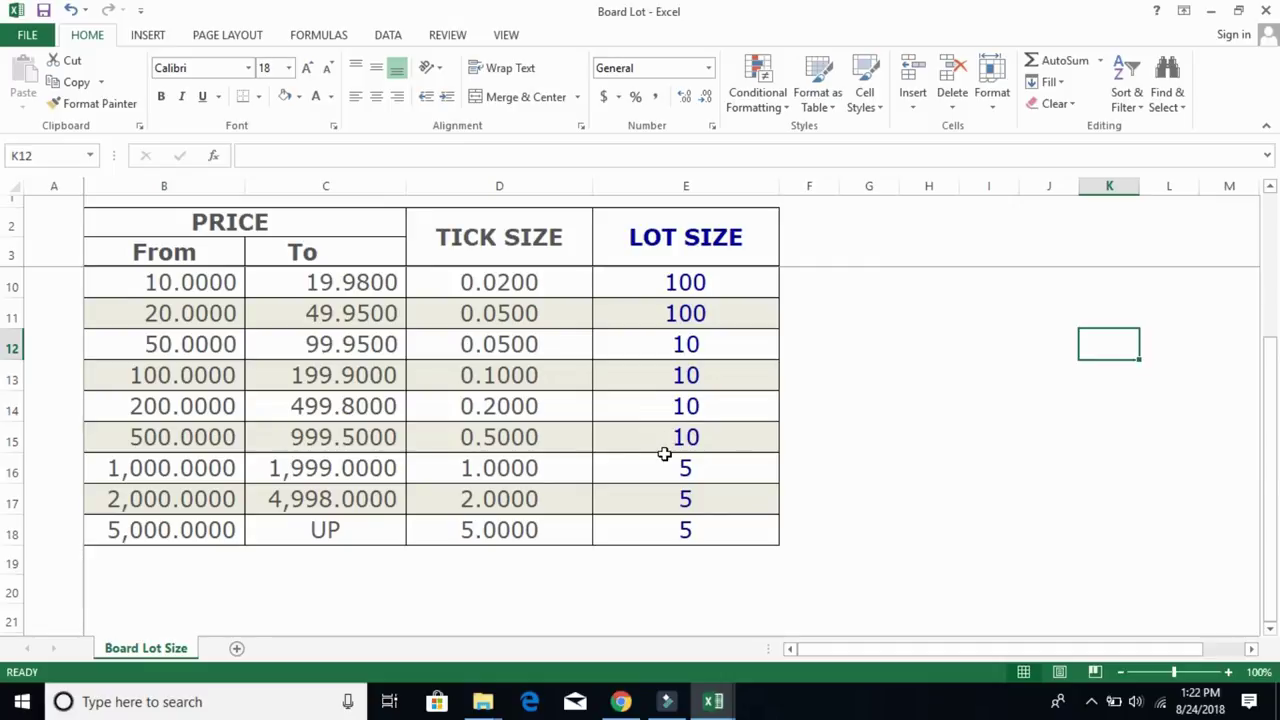
scroll(664, 454, "up", 1)
scroll(664, 454, "down", 1)
scroll(664, 454, "up", 2)
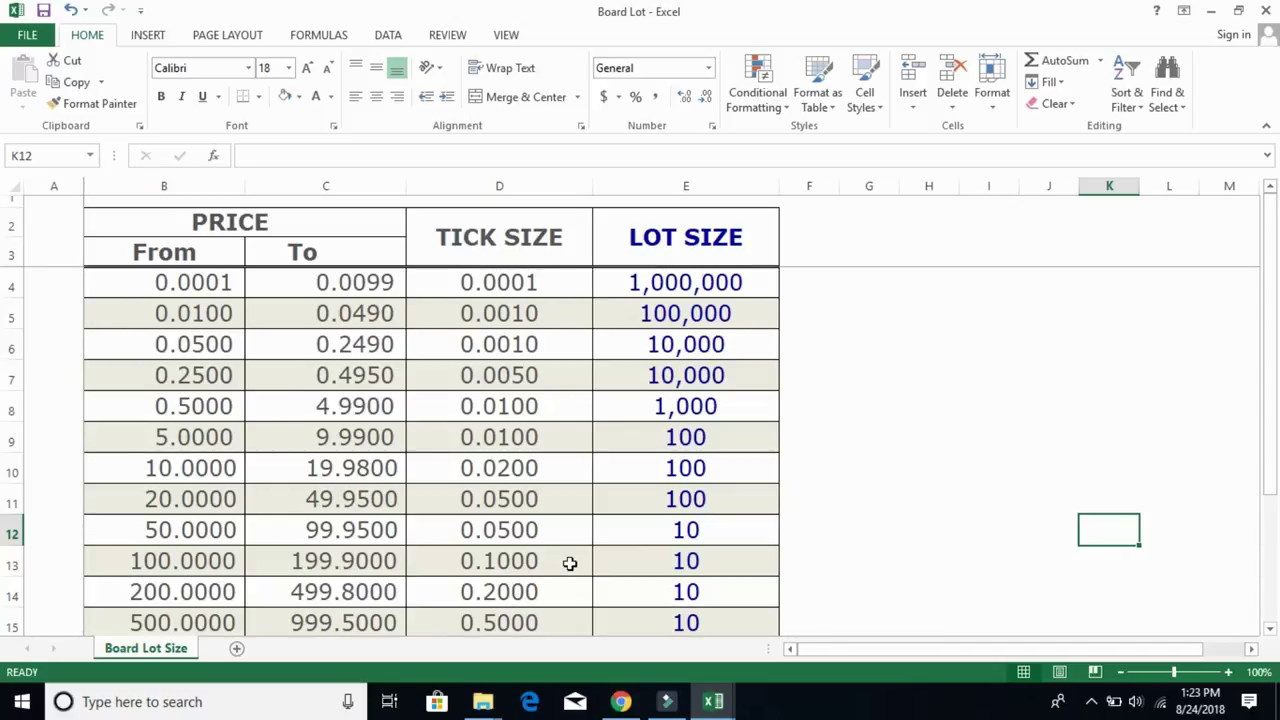
scroll(569, 563, "down", 1)
scroll(569, 563, "down", 1)
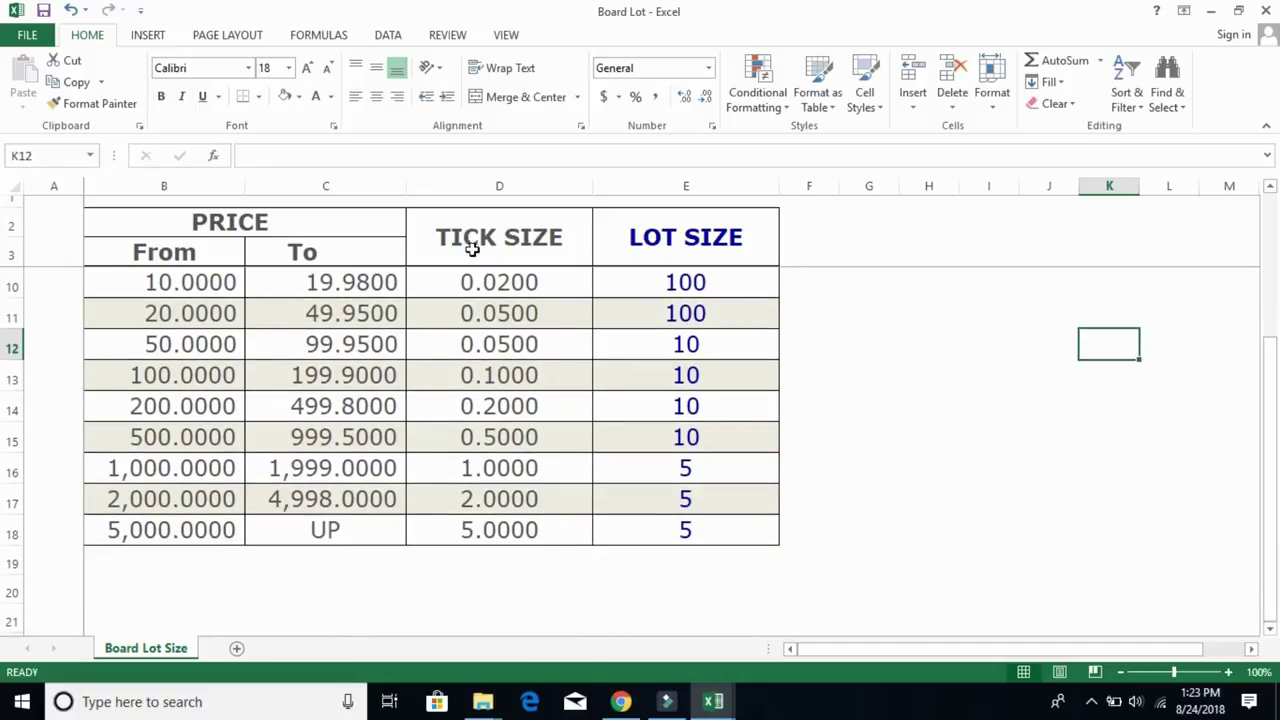
scroll(585, 502, "up", 2)
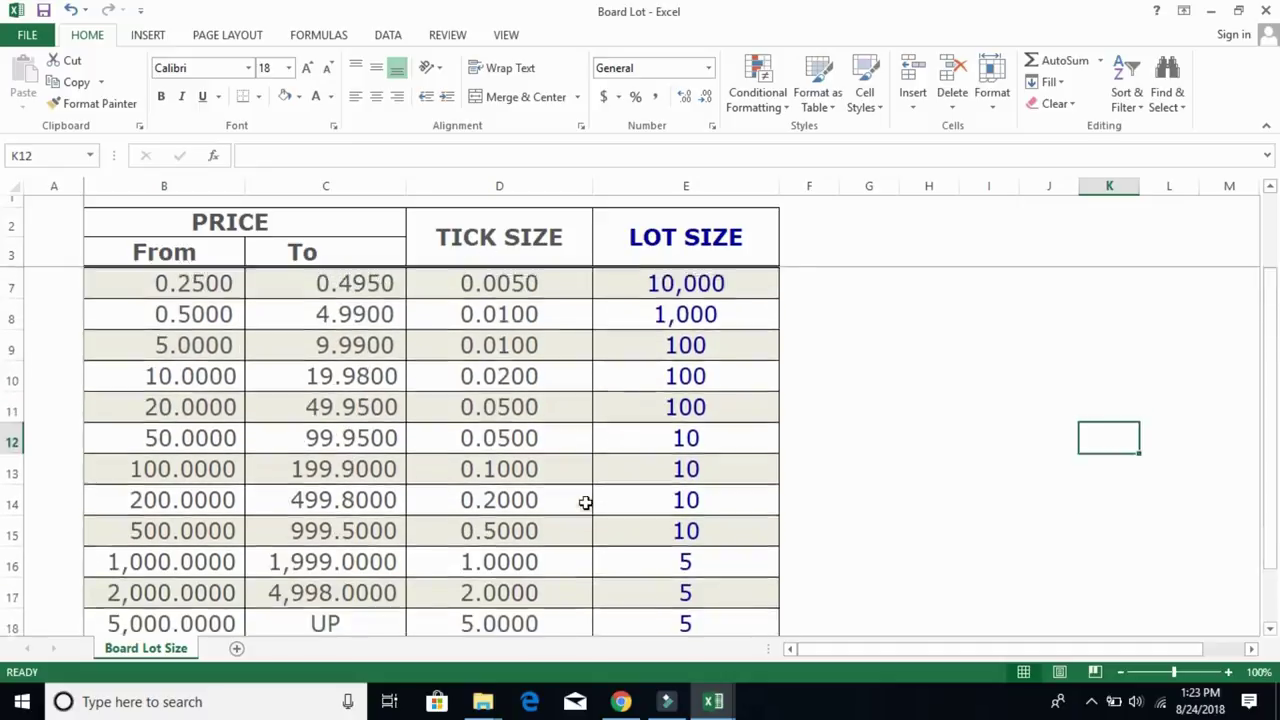
scroll(585, 502, "down", 1)
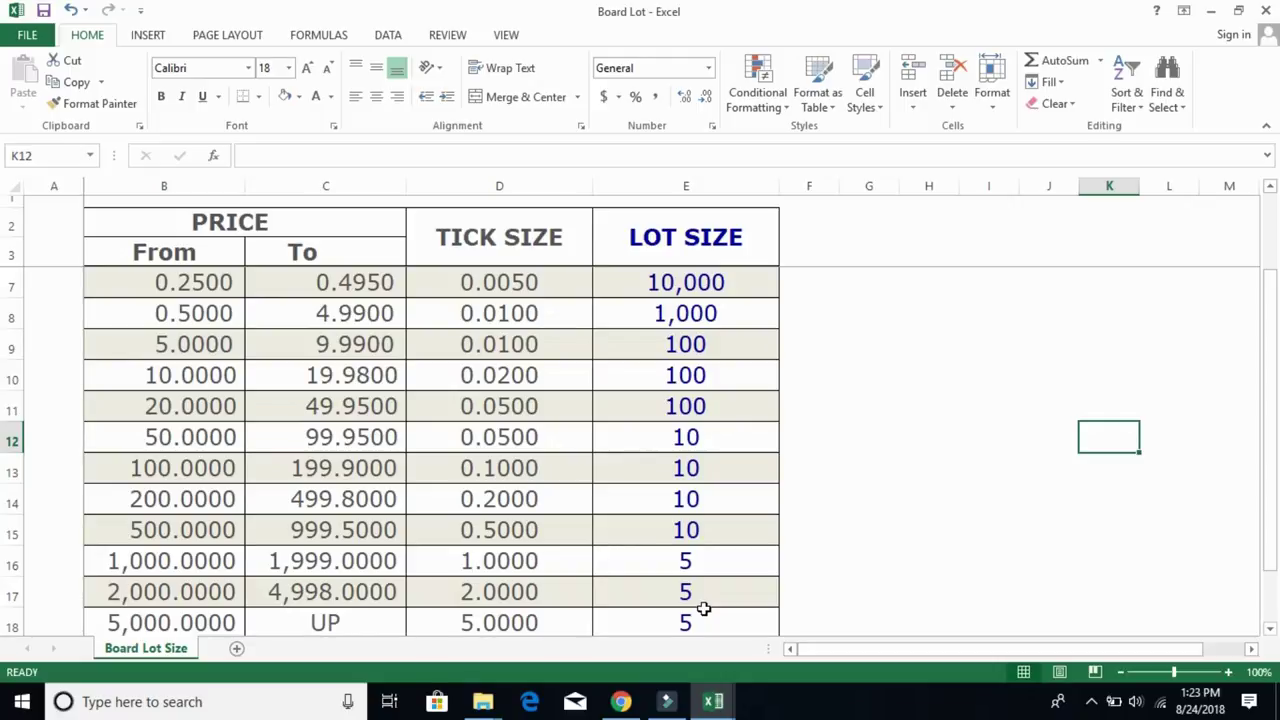
scroll(700, 606, "down", 1)
- Switch to the My BDO Nomura Calculator workbook and review the Price/share cells for the three buys on the AVERAGE DOWN sheet
mouse_move(720, 705)
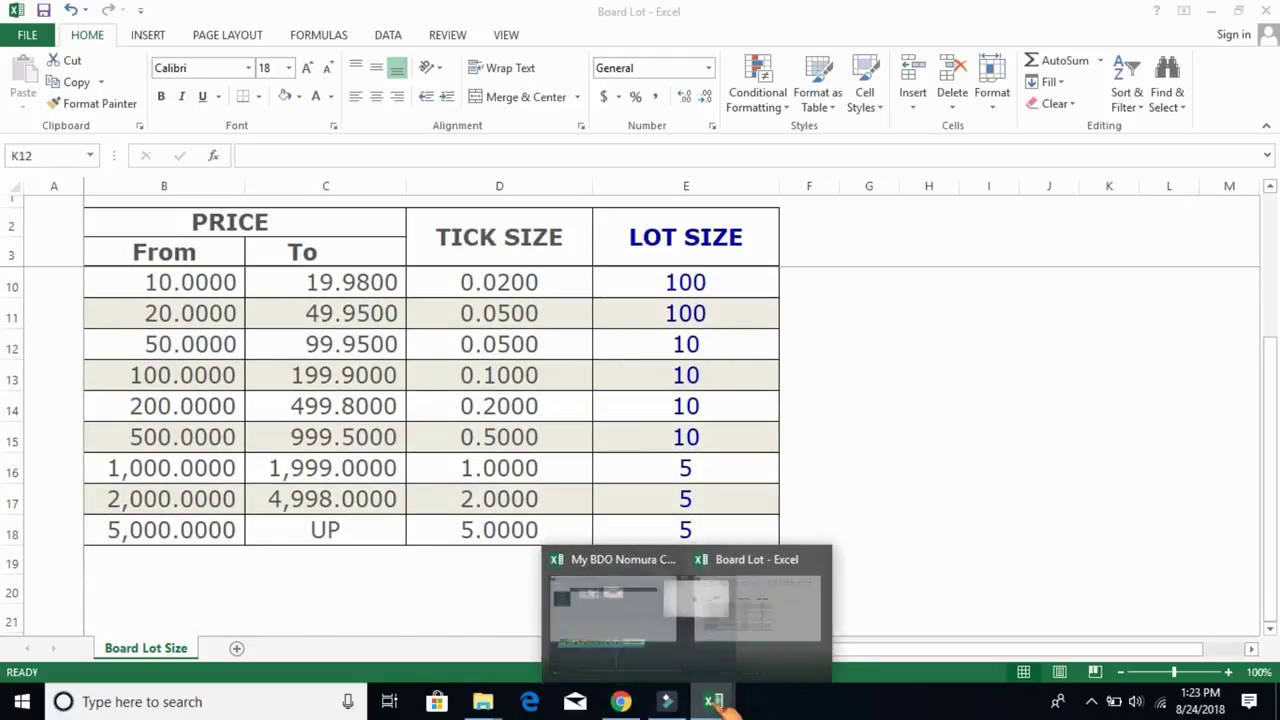
left_click(640, 612)
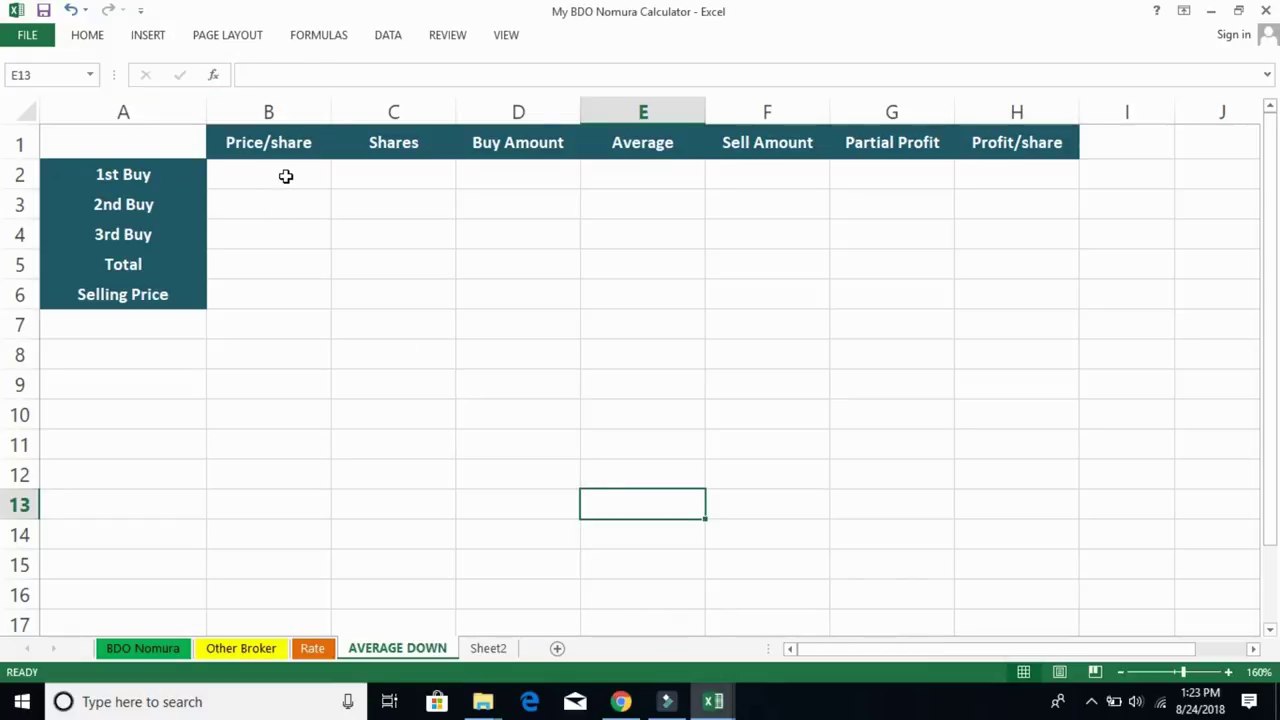
left_click_drag(285, 176, 291, 205)
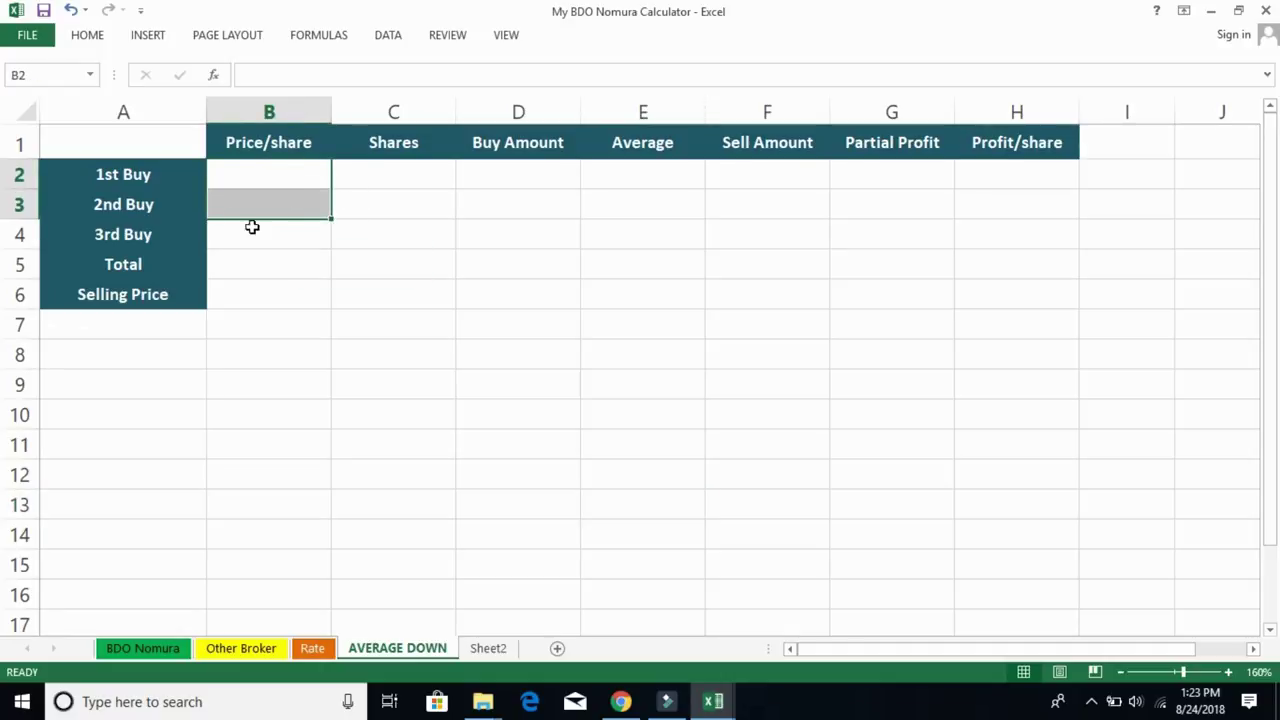
left_click(19, 234)
left_click(256, 235)
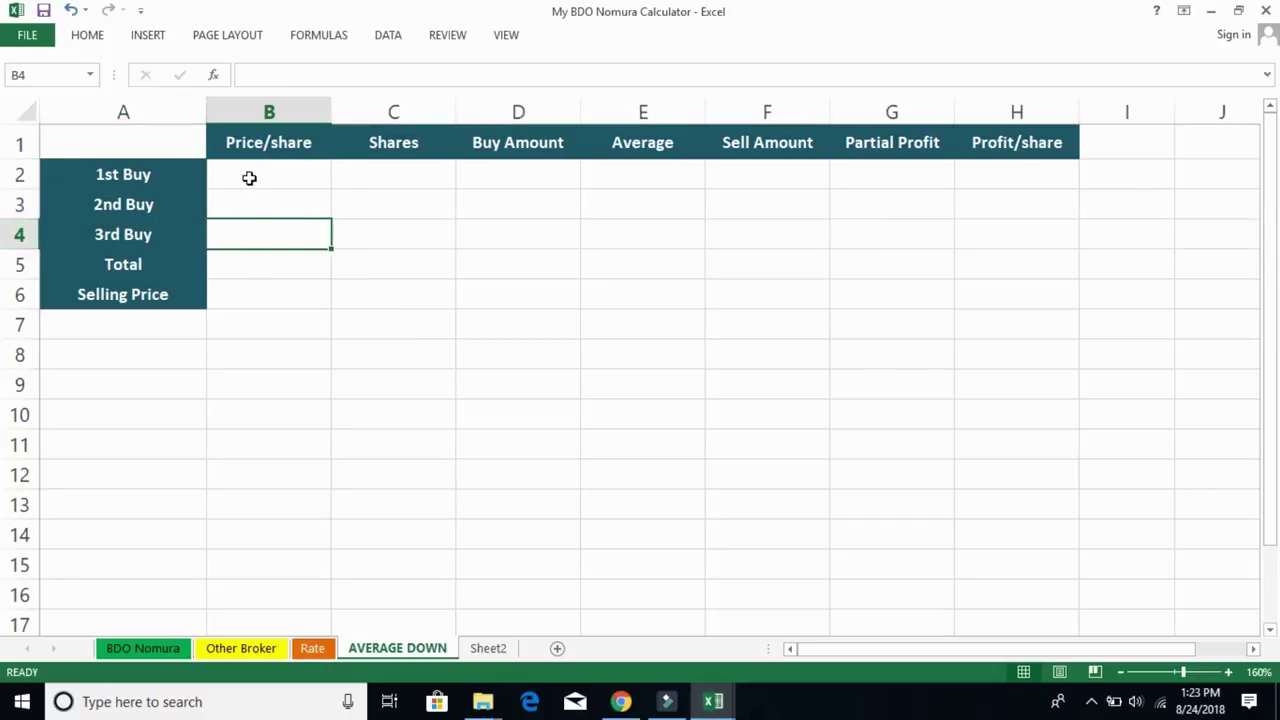
left_click_drag(249, 177, 273, 223)
left_click(274, 178)
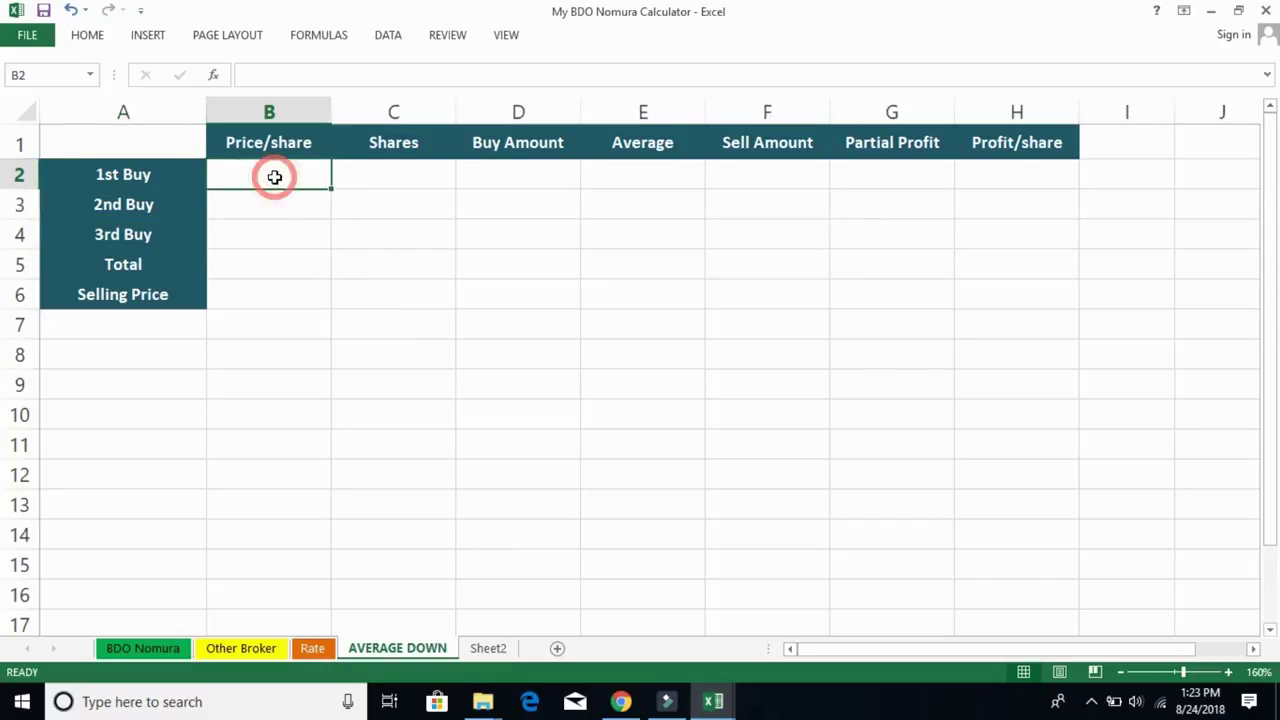
left_click(403, 200)
left_click(301, 169)
left_click_drag(301, 169, 303, 196)
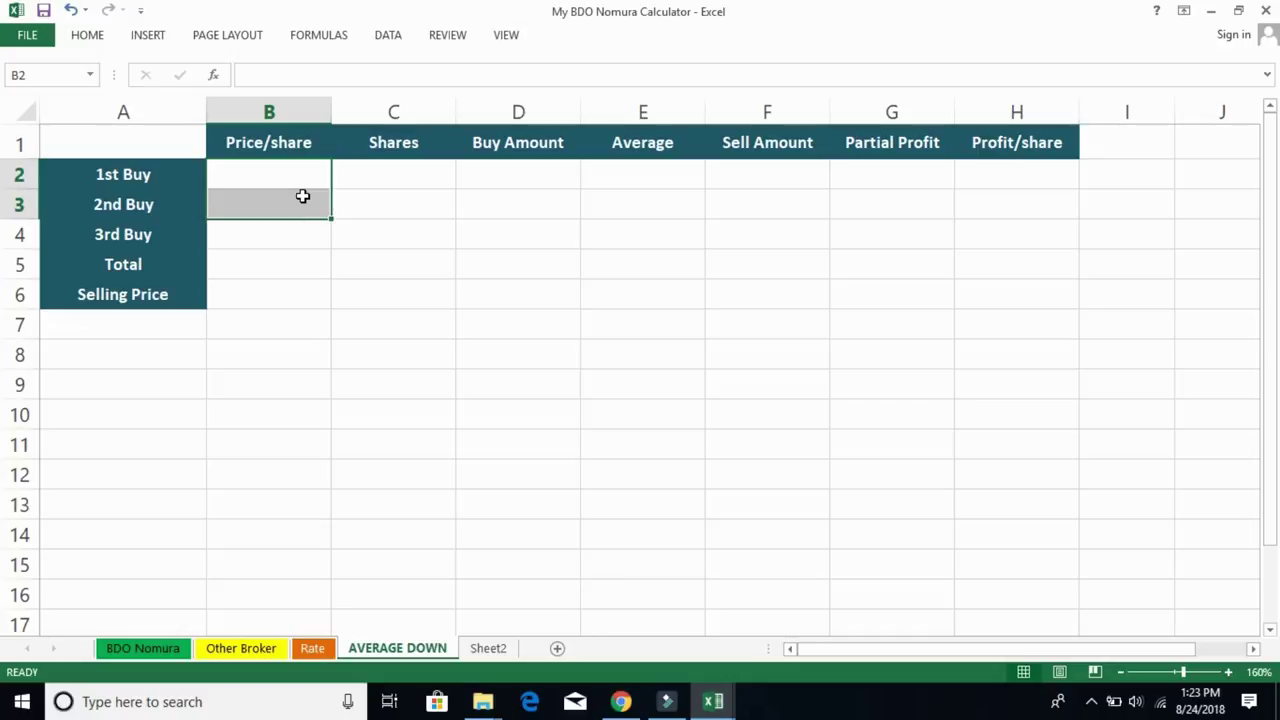
left_click(296, 232)
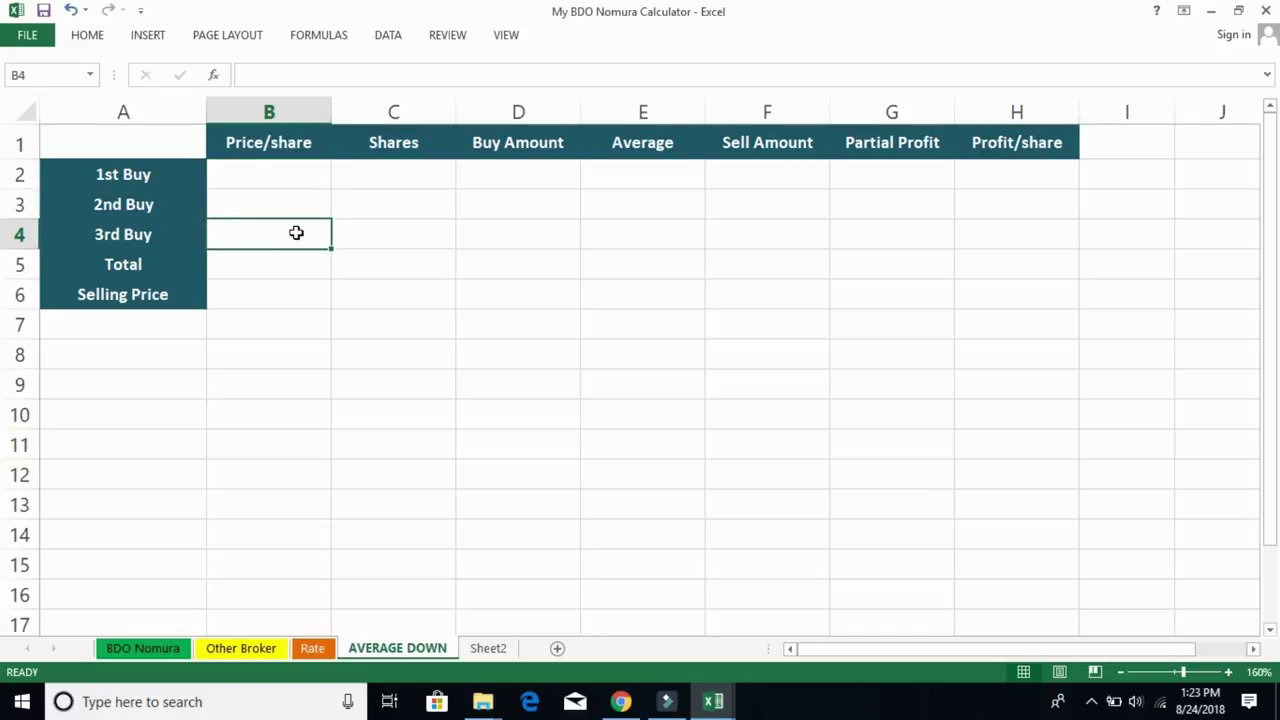
- Review the Buy Amount, Sell Amount, Partial Profit and Profit/share columns of the AVERAGE DOWN sheet
left_click(497, 210)
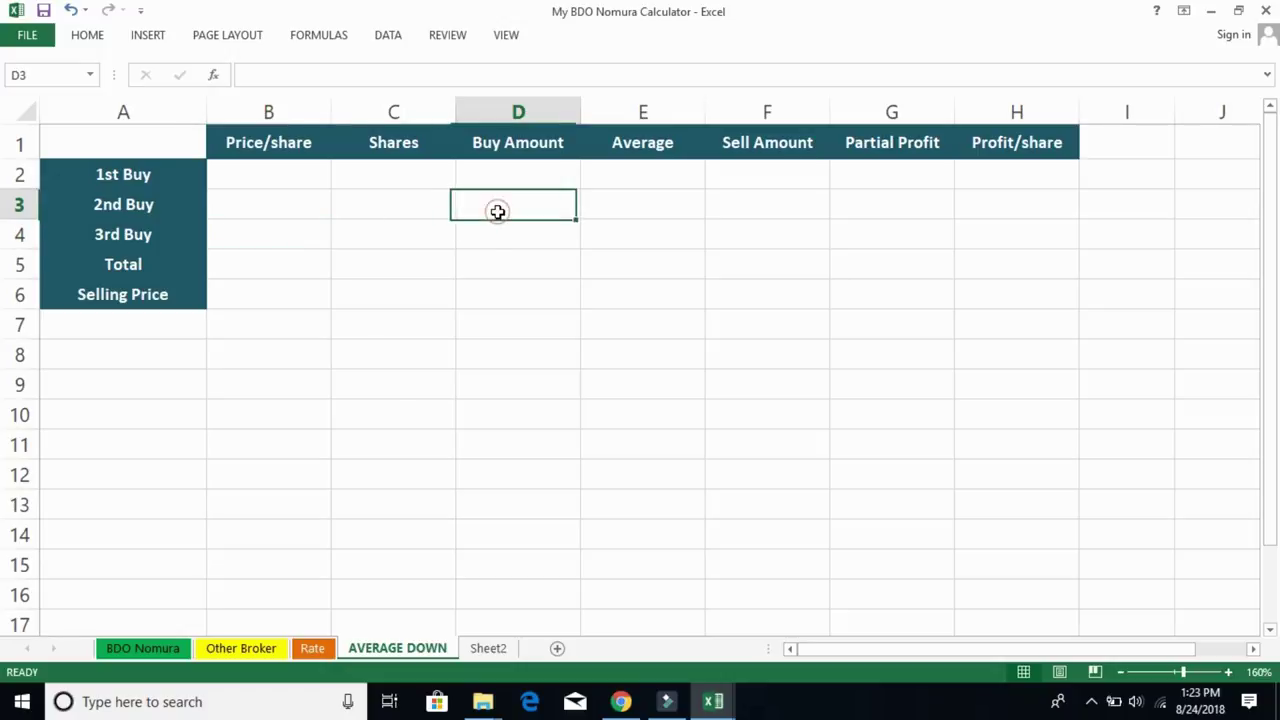
left_click(505, 111)
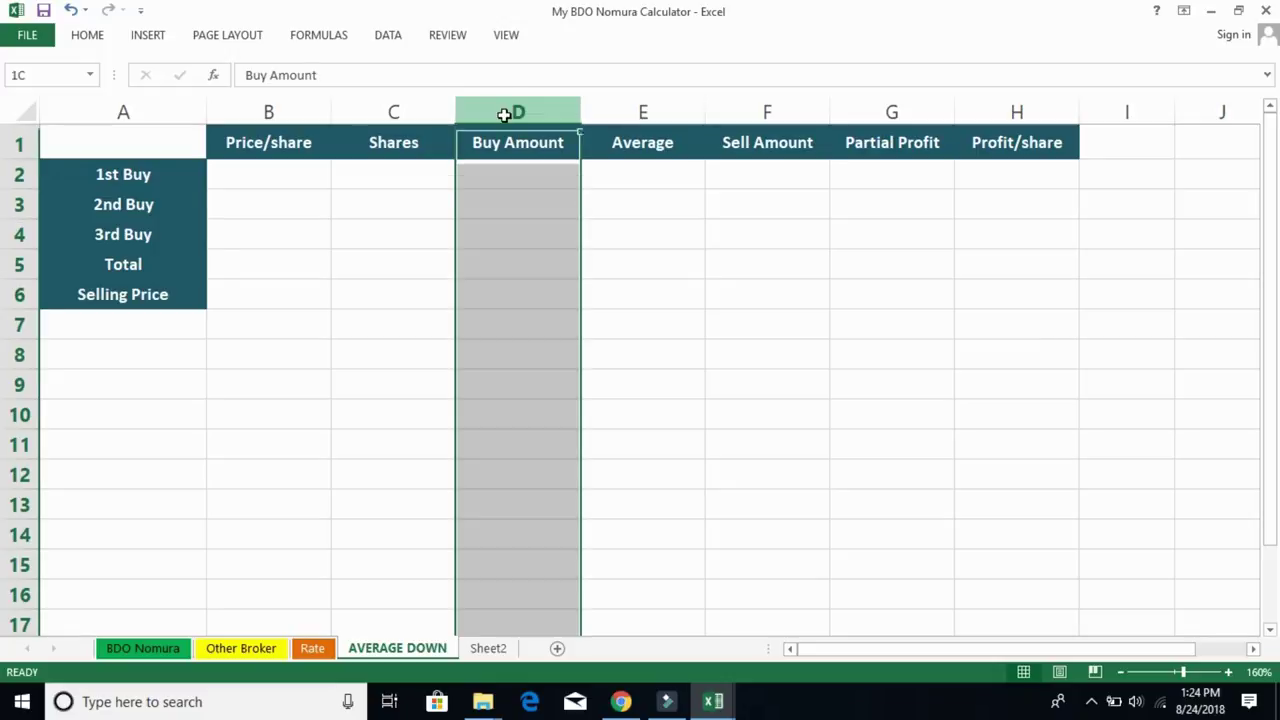
left_click(733, 112)
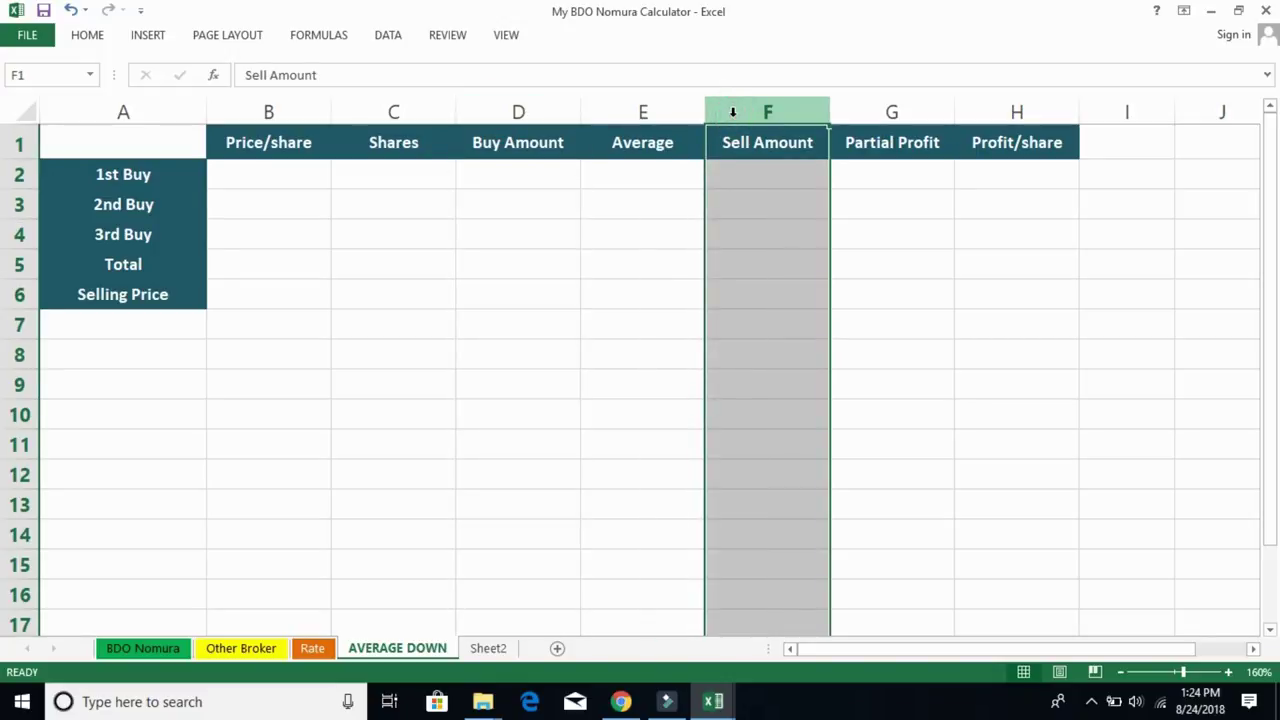
left_click(893, 111)
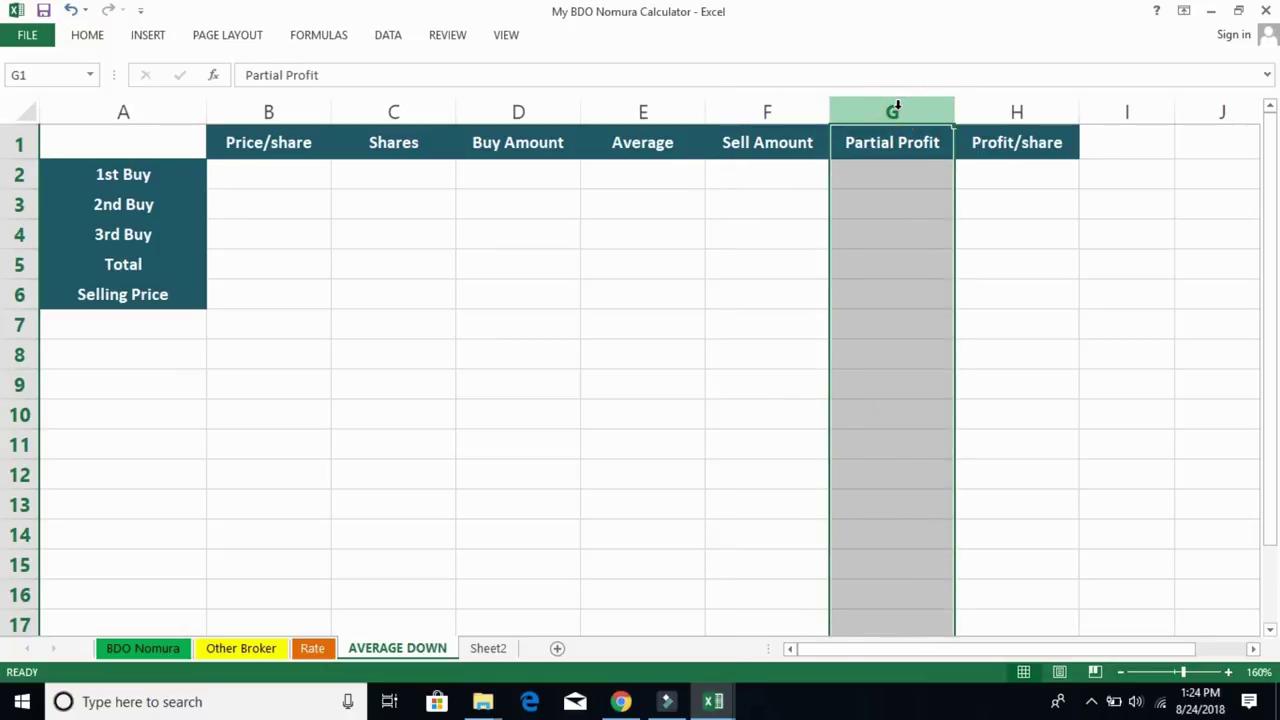
left_click(1034, 146)
left_click(1052, 198)
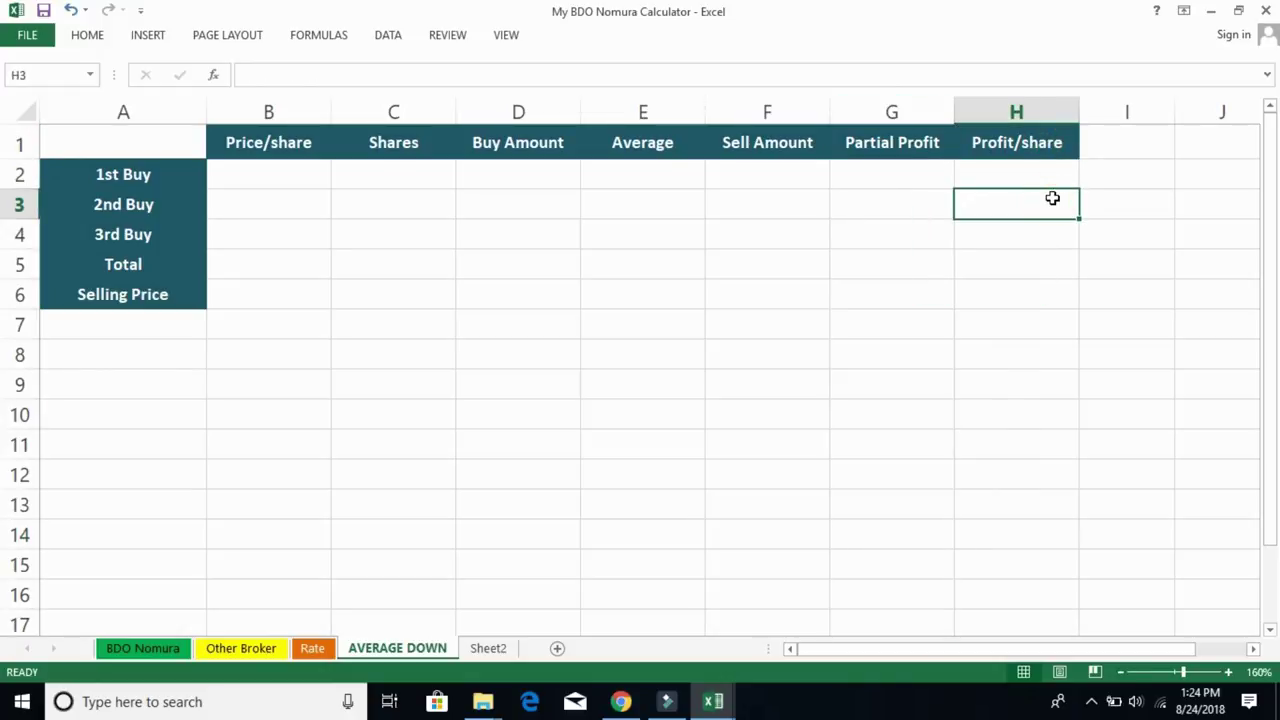
- Switch to the SSI chart in Chrome and inspect the closing price of the 28 February 2018 candle
left_click(621, 701)
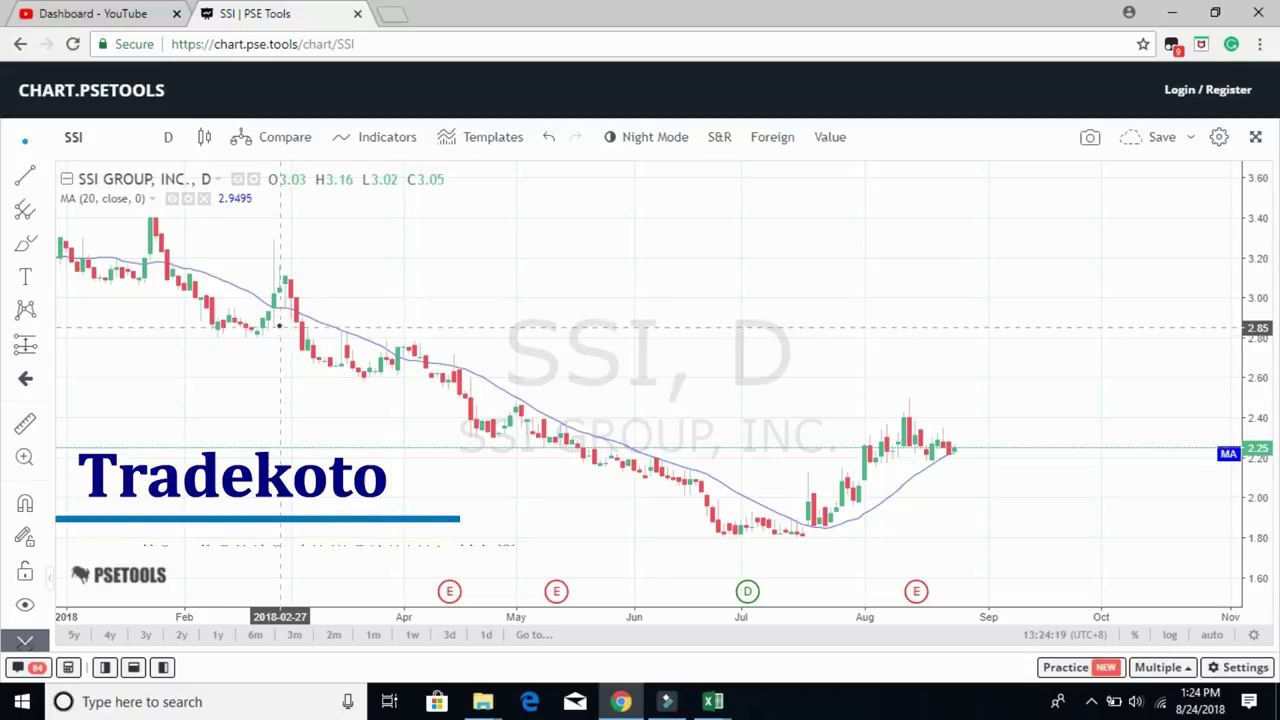
scroll(297, 400, "up", 2)
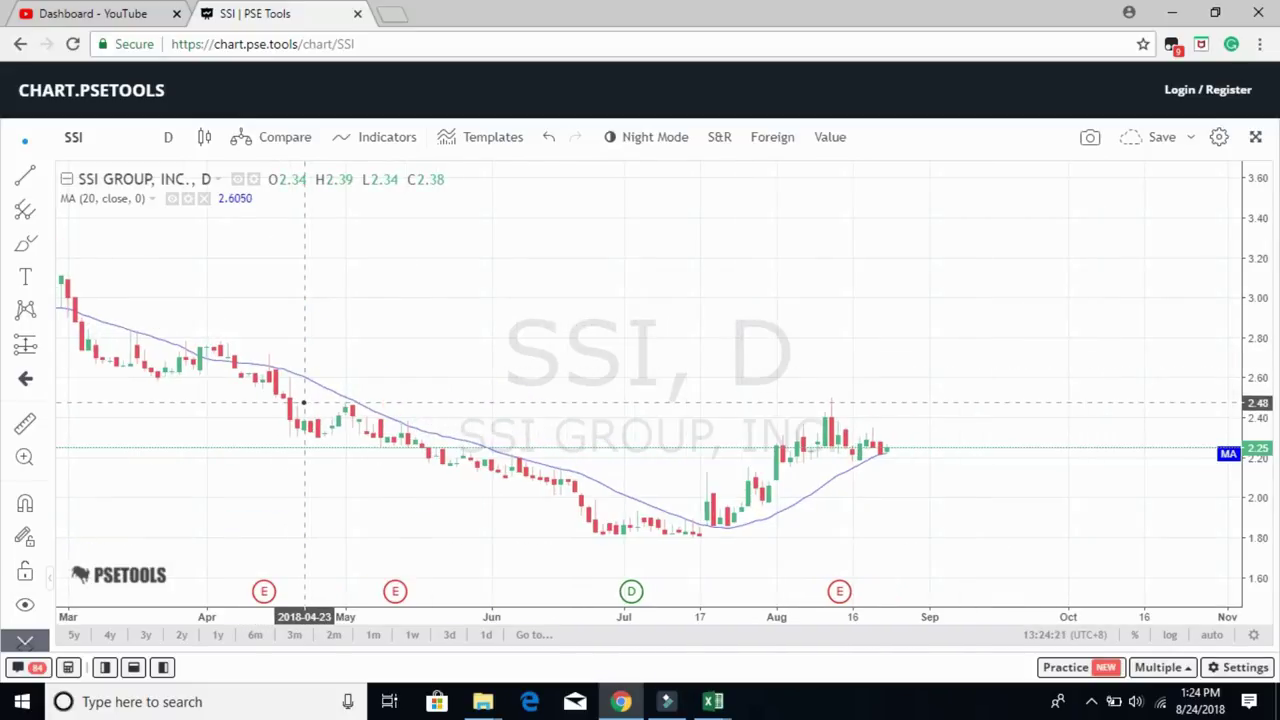
left_click_drag(446, 349, 691, 340)
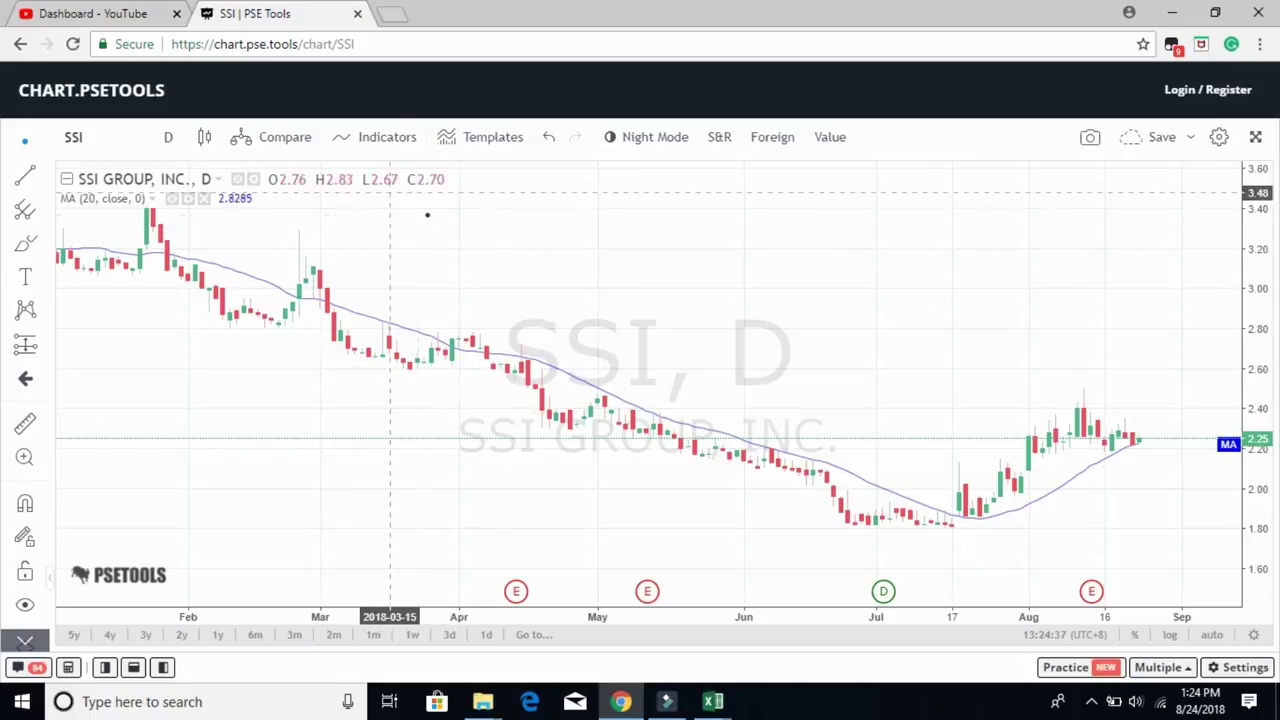
left_click(314, 285)
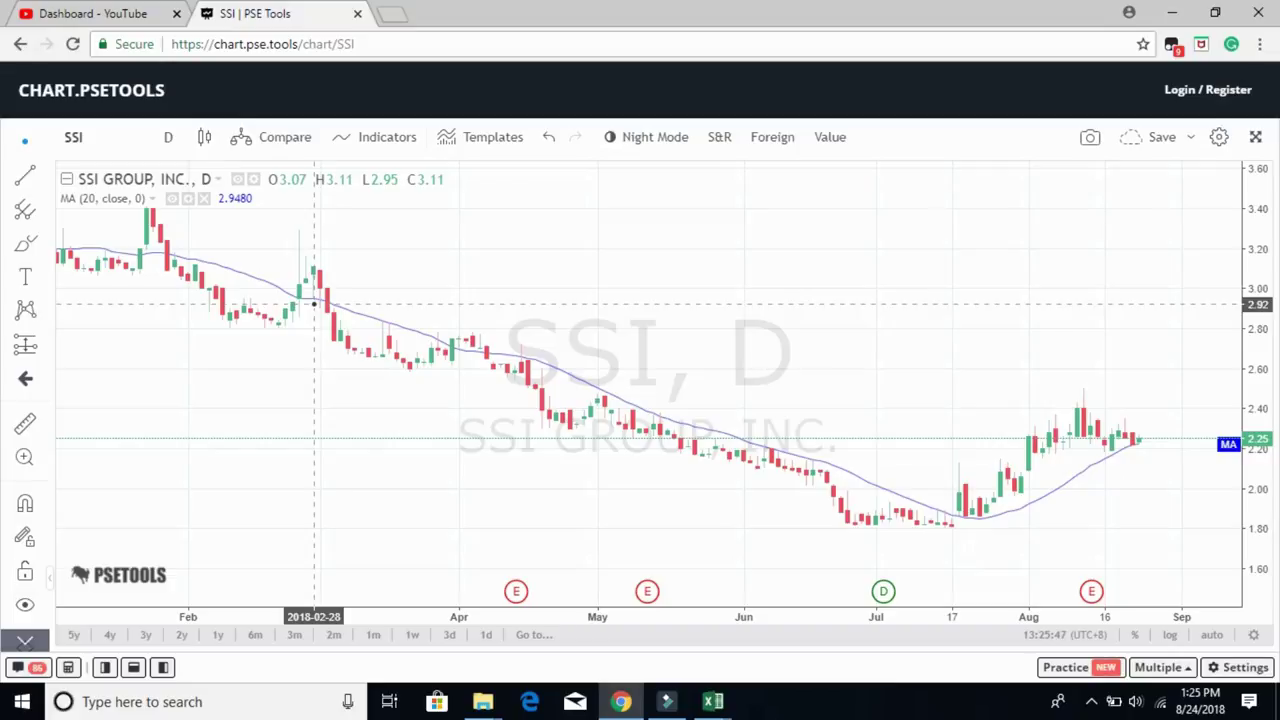
- Switch to the My BDO Nomura Calculator workbook and enter 3.11 as the 1st Buy price per share in B2
left_click(712, 701)
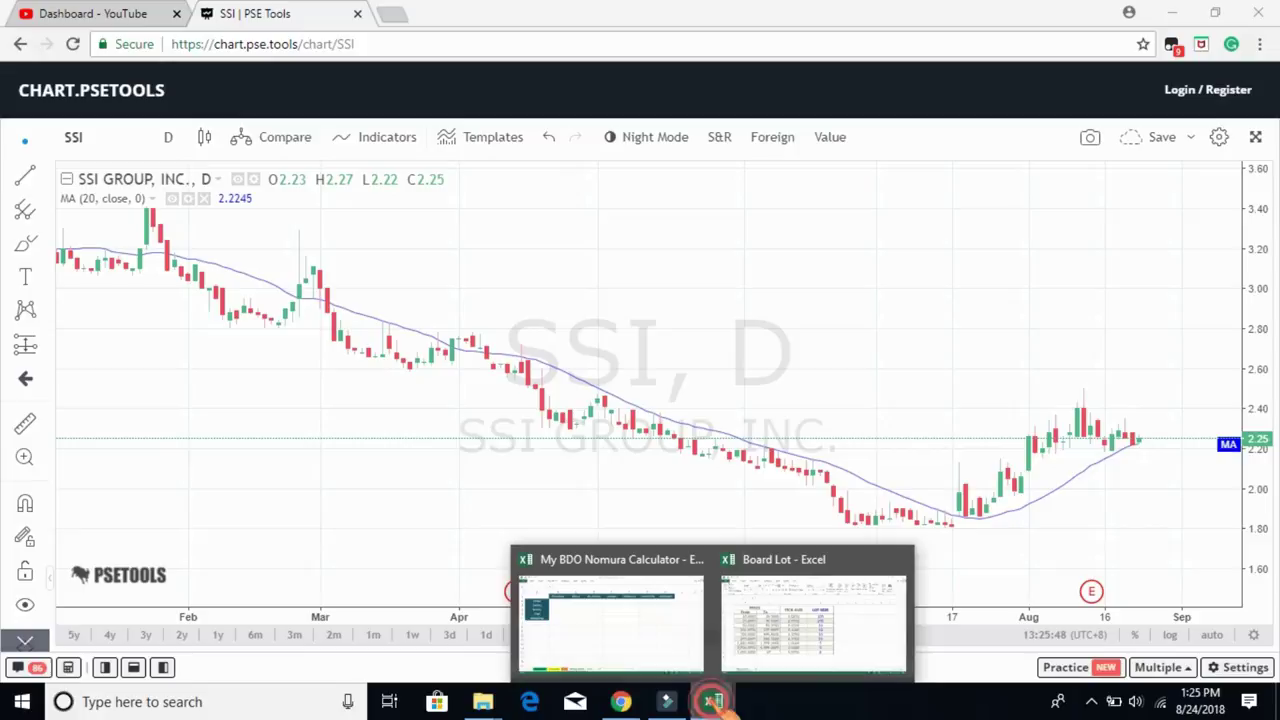
left_click(645, 632)
left_click(282, 184)
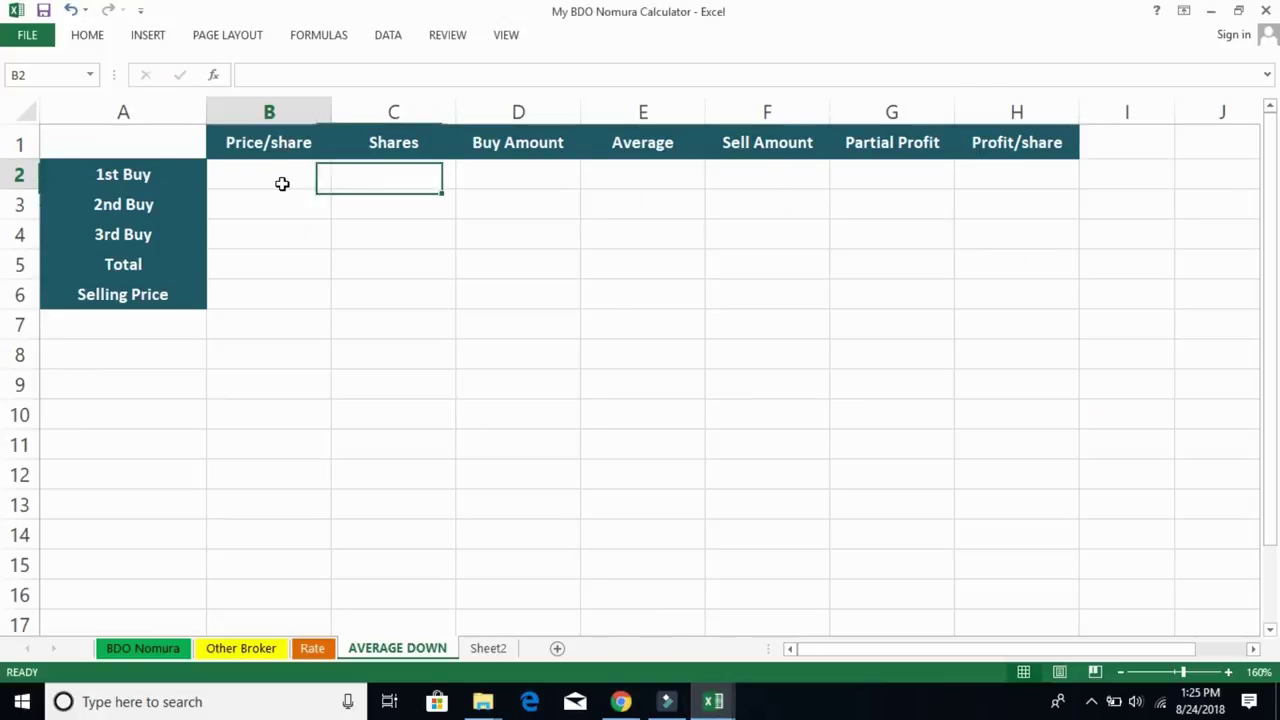
type("3.11")
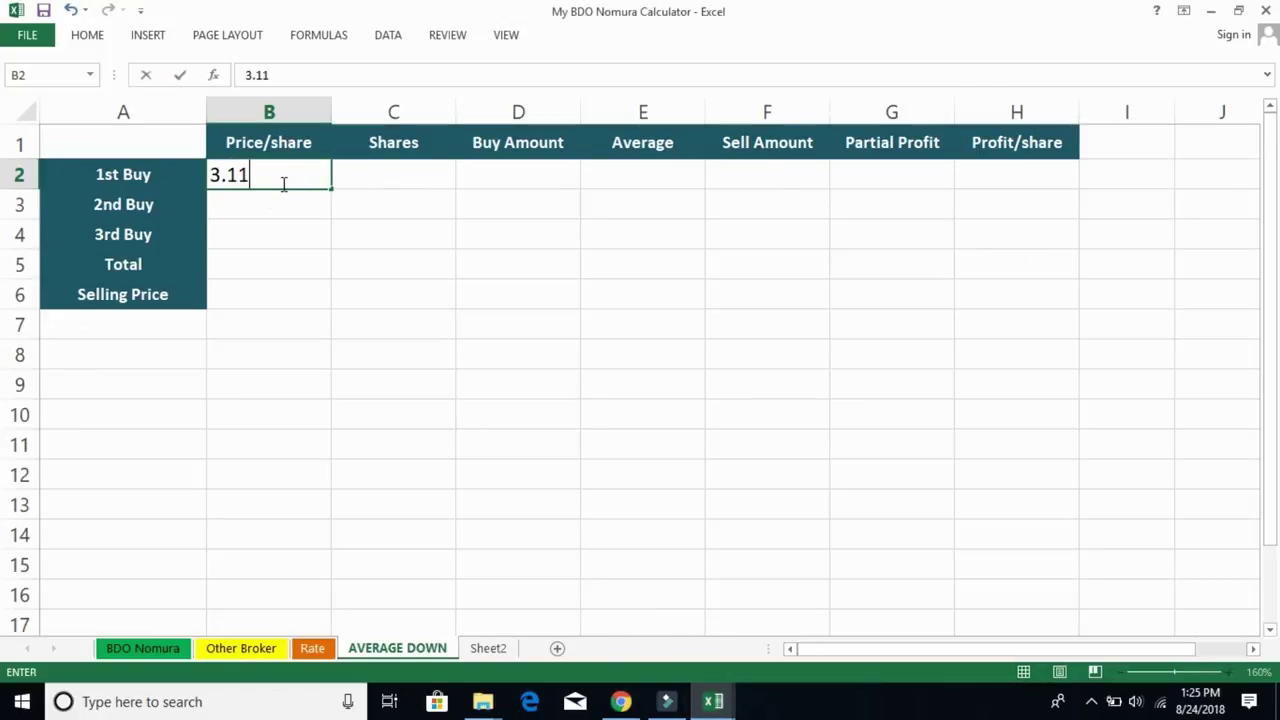
key("Return")
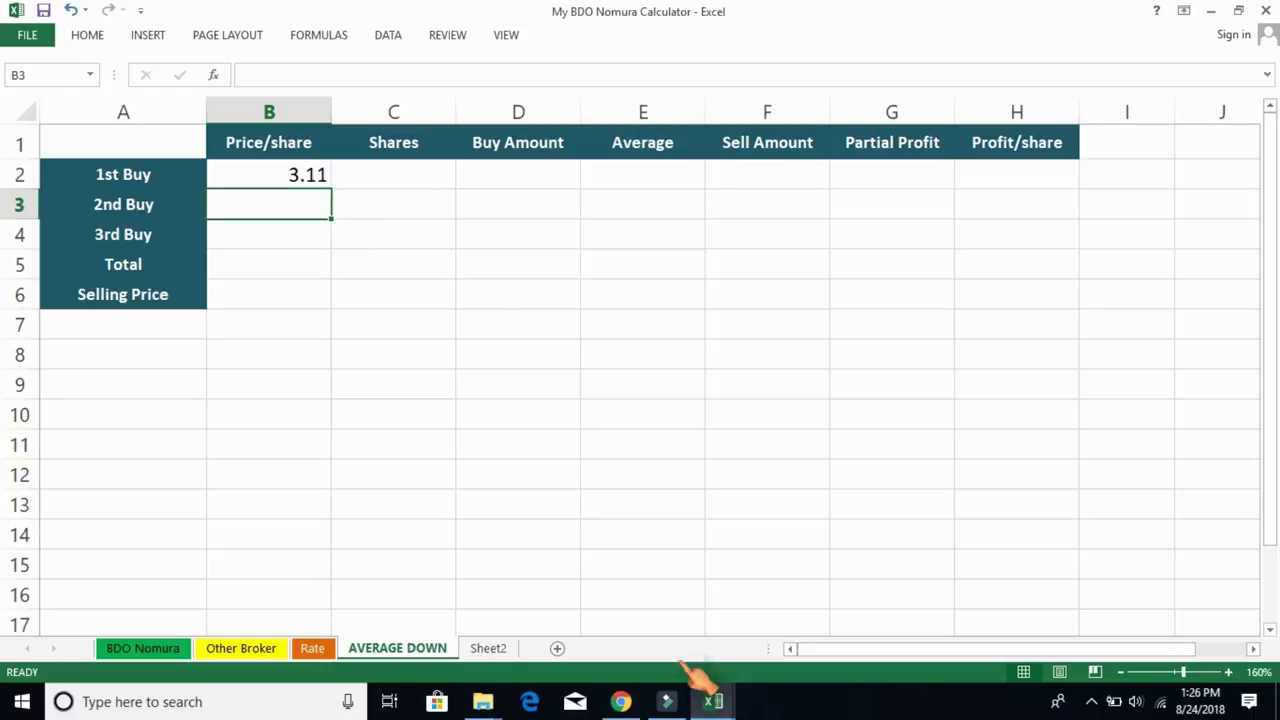
- Switch to the Board Lot workbook and examine the price range and tick size of the row from 0.5000 to 4.9900
mouse_move(713, 701)
mouse_move(790, 640)
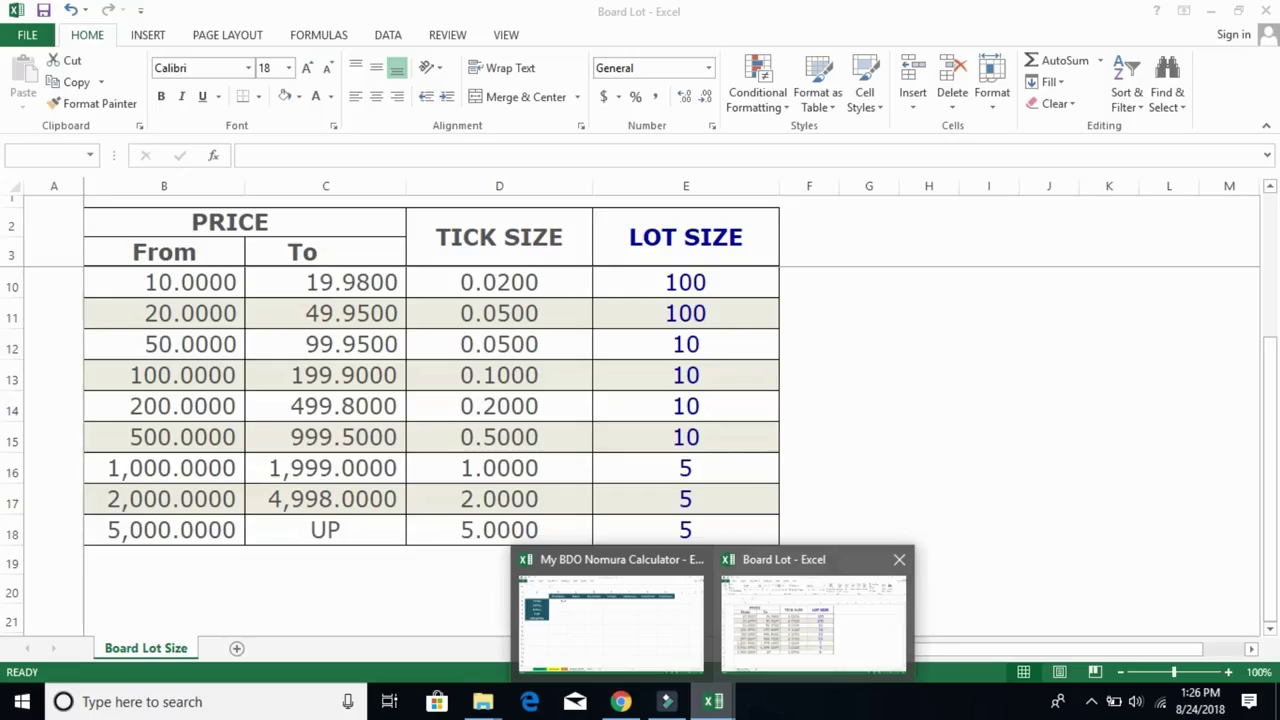
left_click(814, 614)
scroll(498, 543, "up", 2)
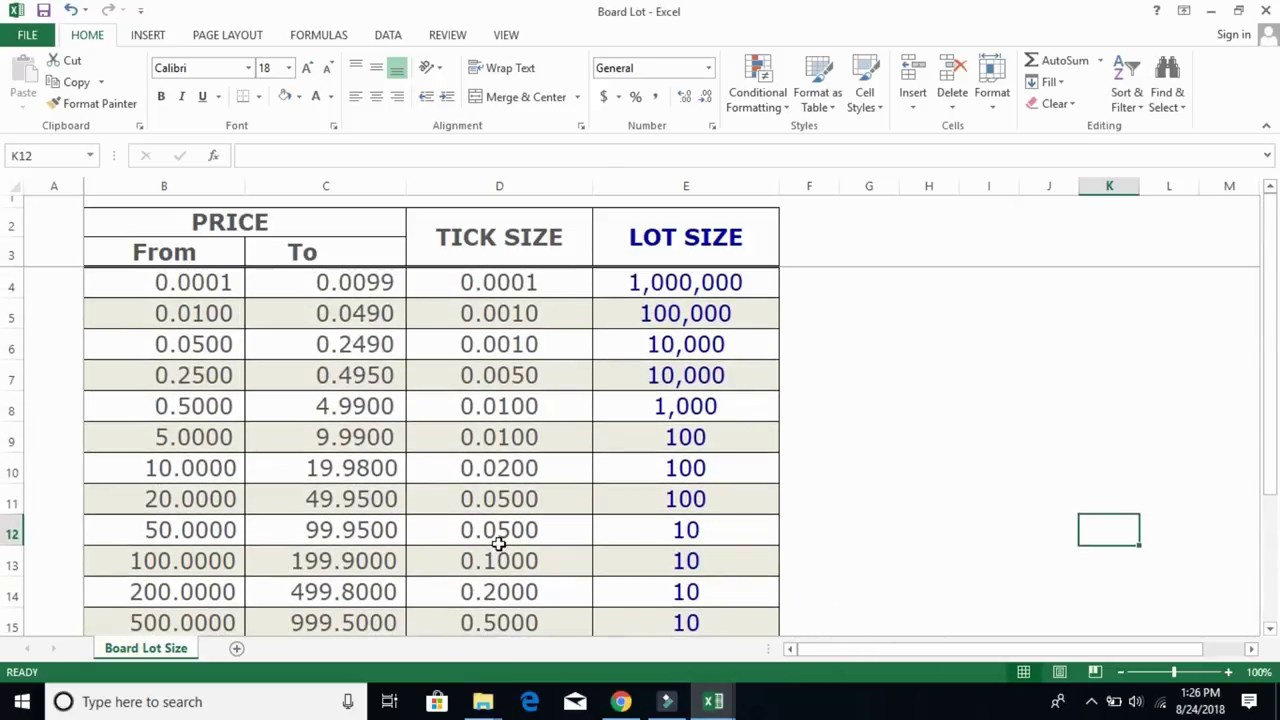
left_click(225, 406)
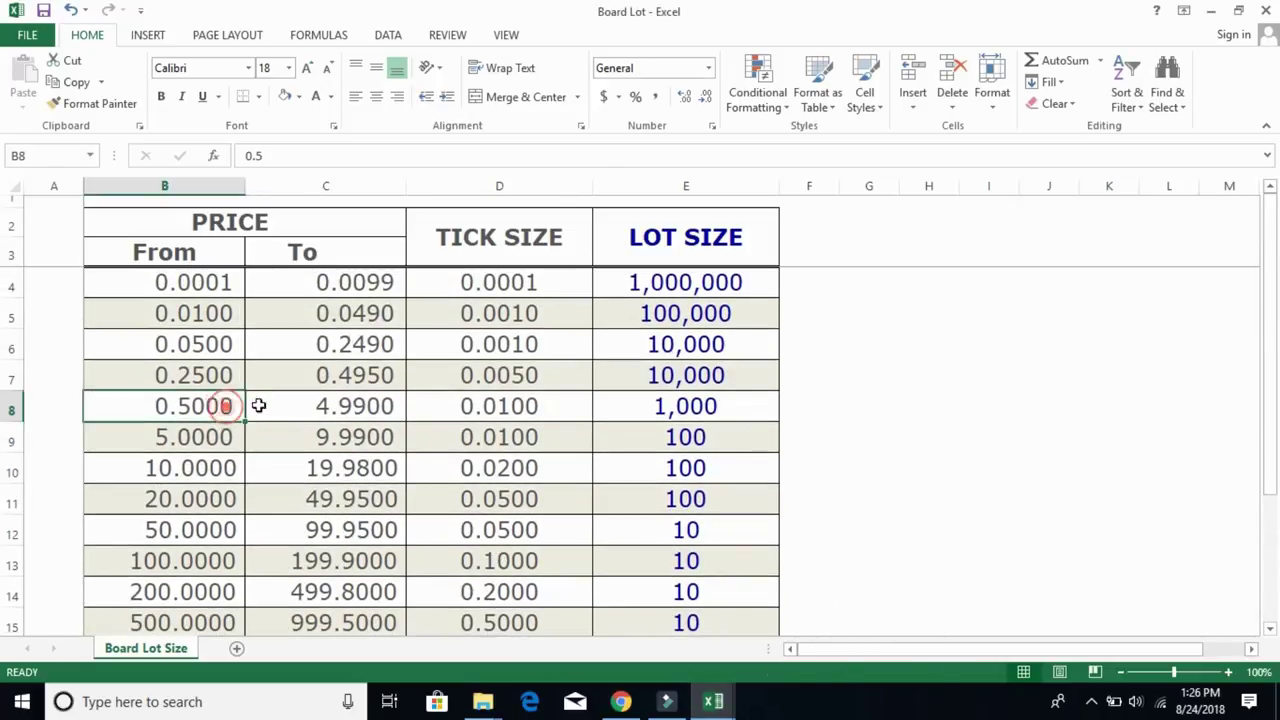
left_click_drag(258, 405, 262, 406)
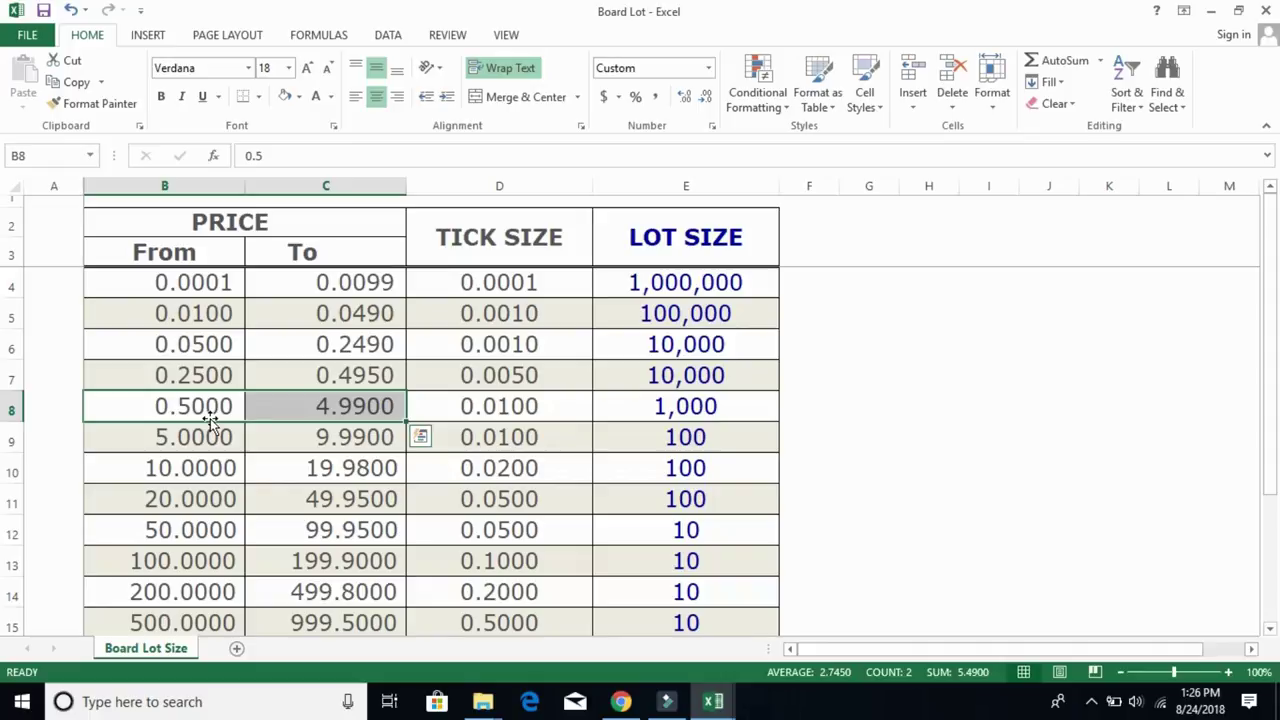
left_click(520, 410)
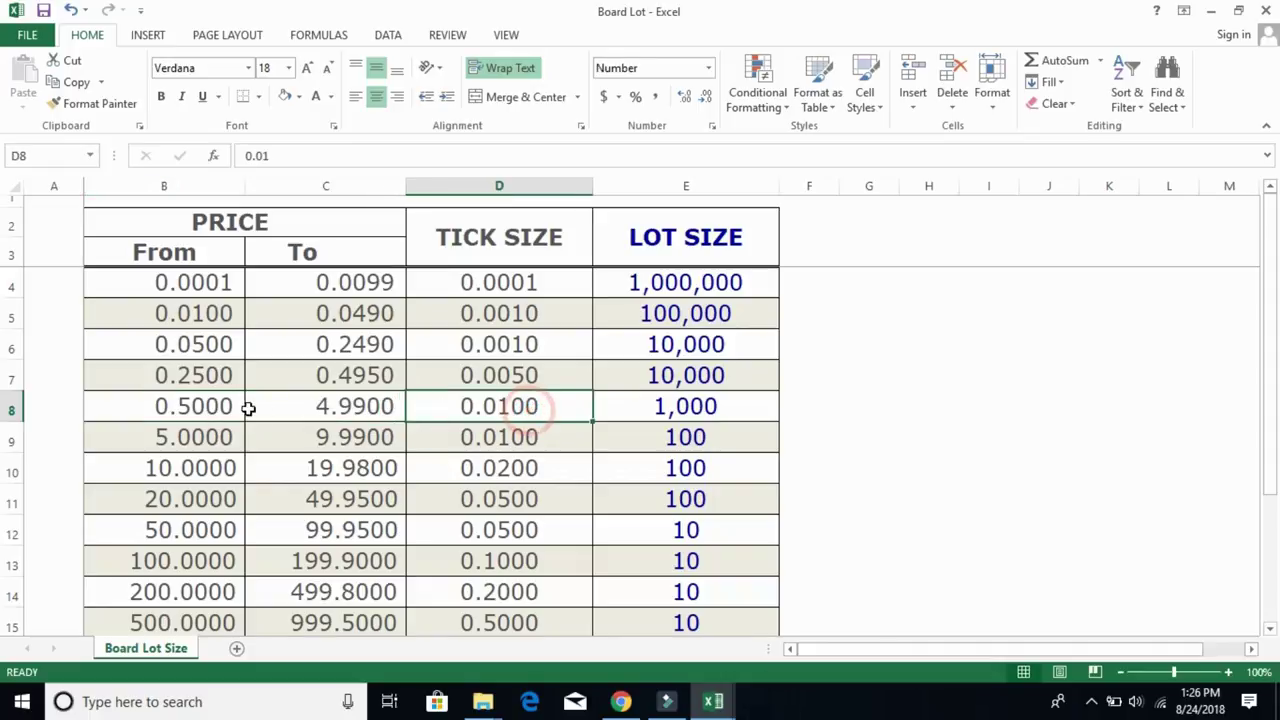
- Highlight the 0.5000 to 4.9900 price row, B8:E8, with yellow fill and select its lot size cell
left_click_drag(200, 408, 663, 403)
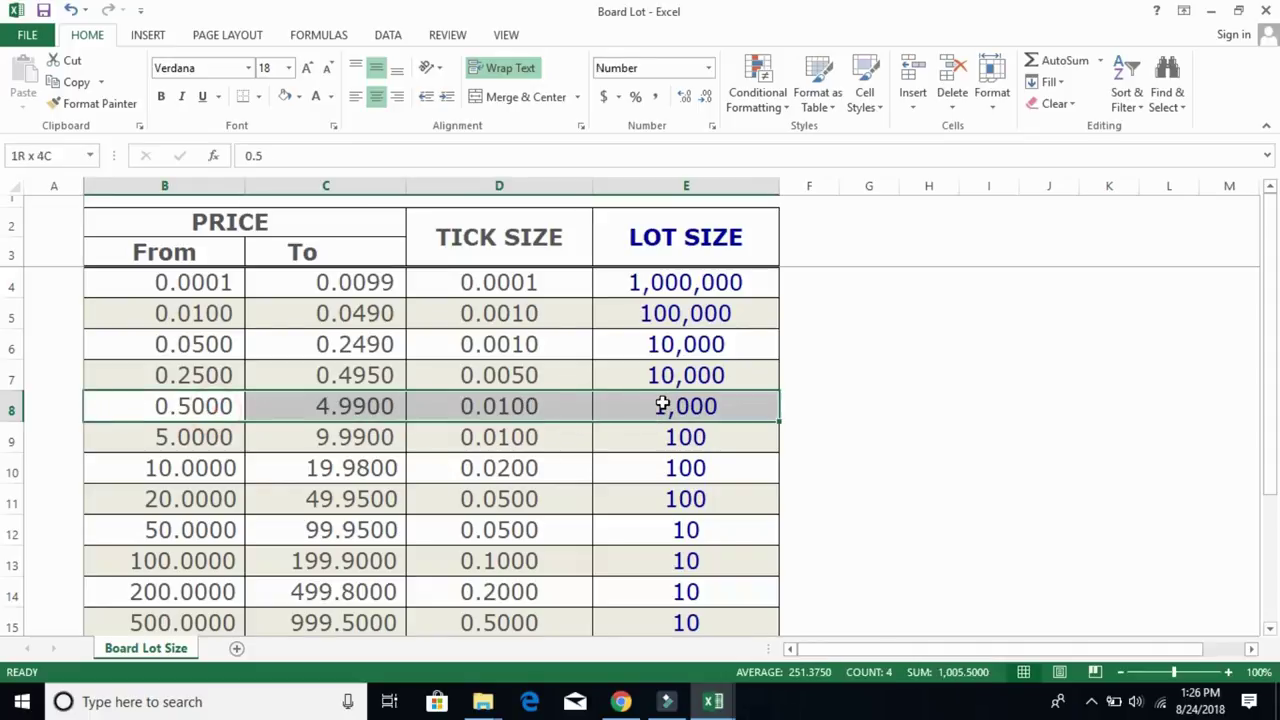
left_click(299, 97)
left_click(329, 241)
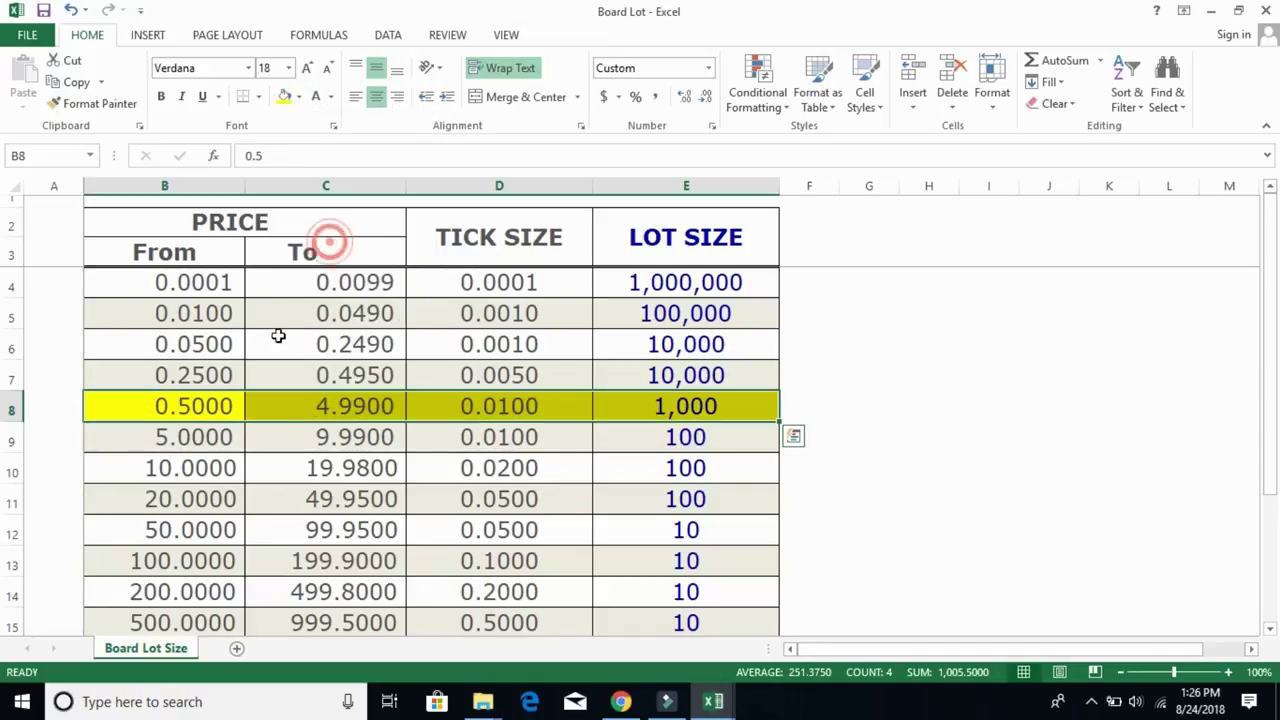
left_click(862, 465)
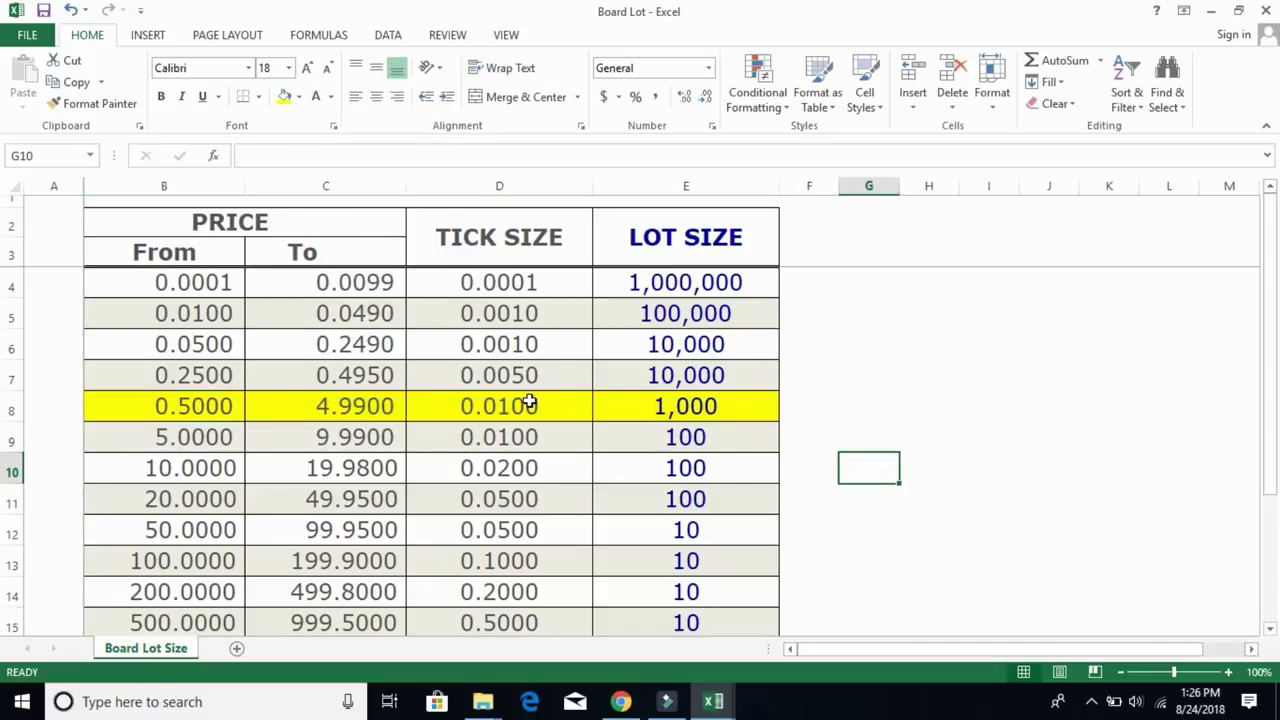
left_click(742, 405)
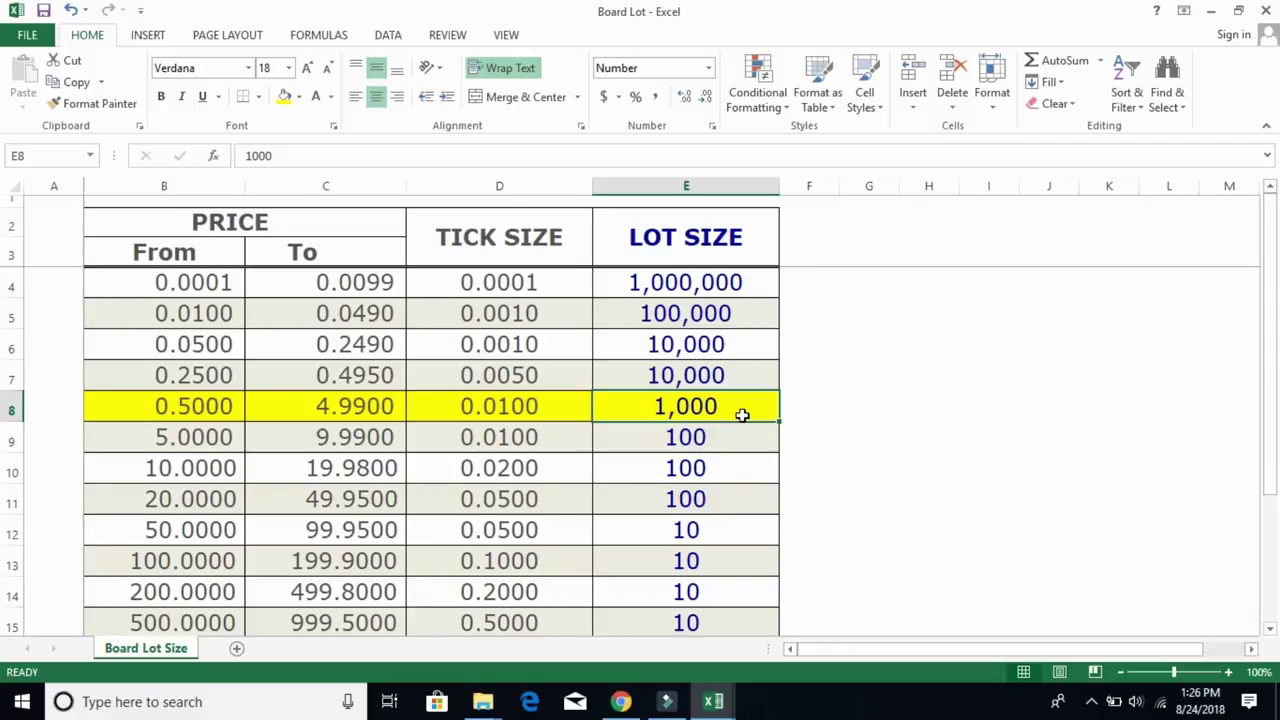
- Switch to the My BDO Nomura Calculator workbook and enter 1000 as the 1st Buy shares in C2
mouse_move(728, 702)
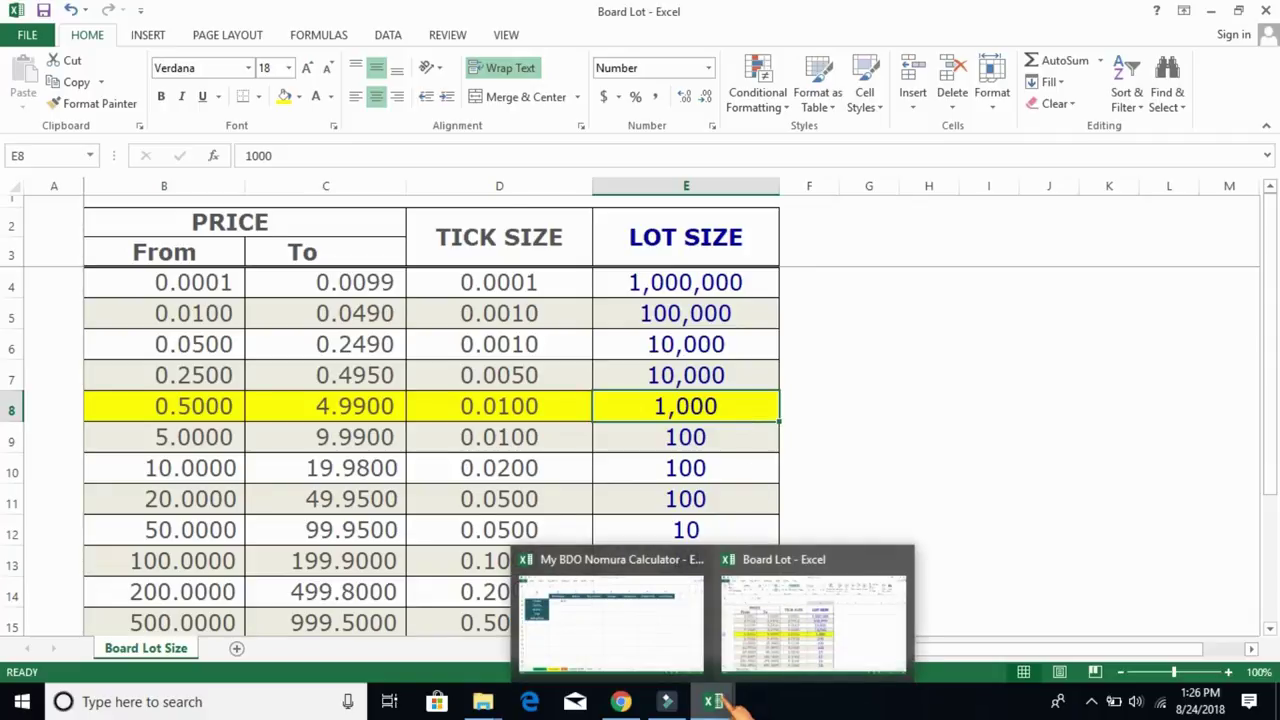
left_click(651, 634)
left_click(415, 172)
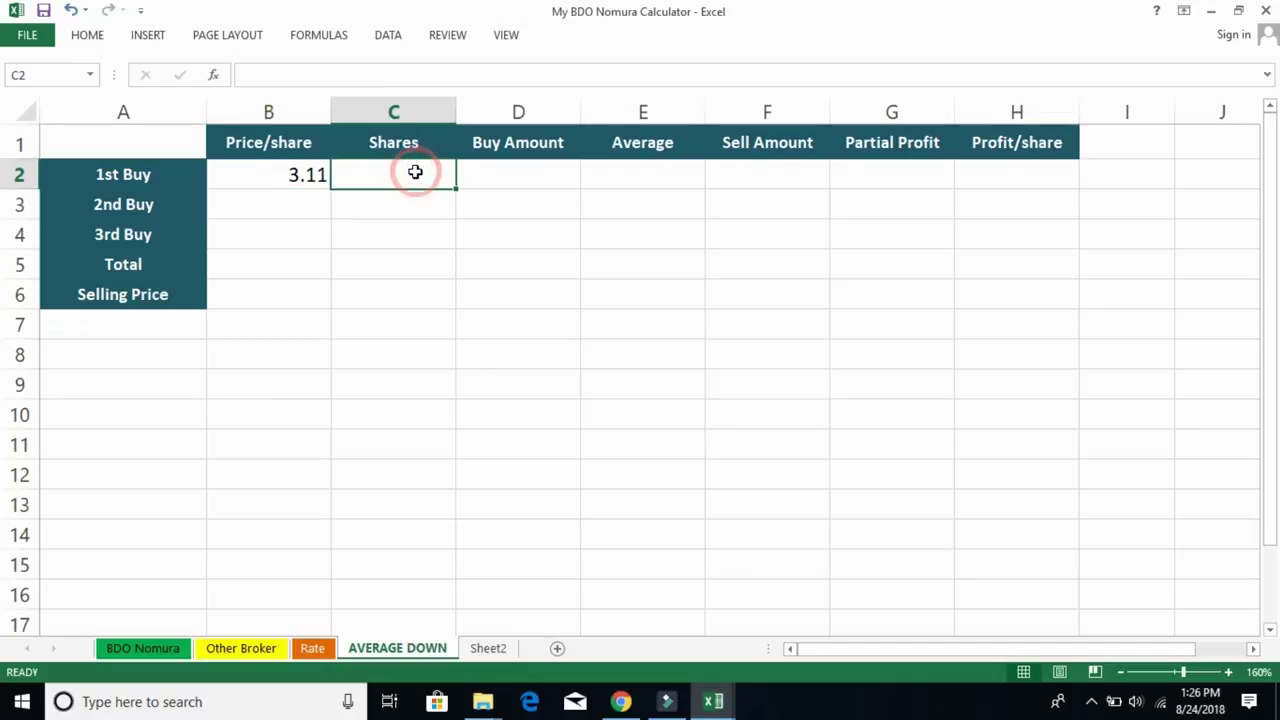
type("1000")
key("Return")
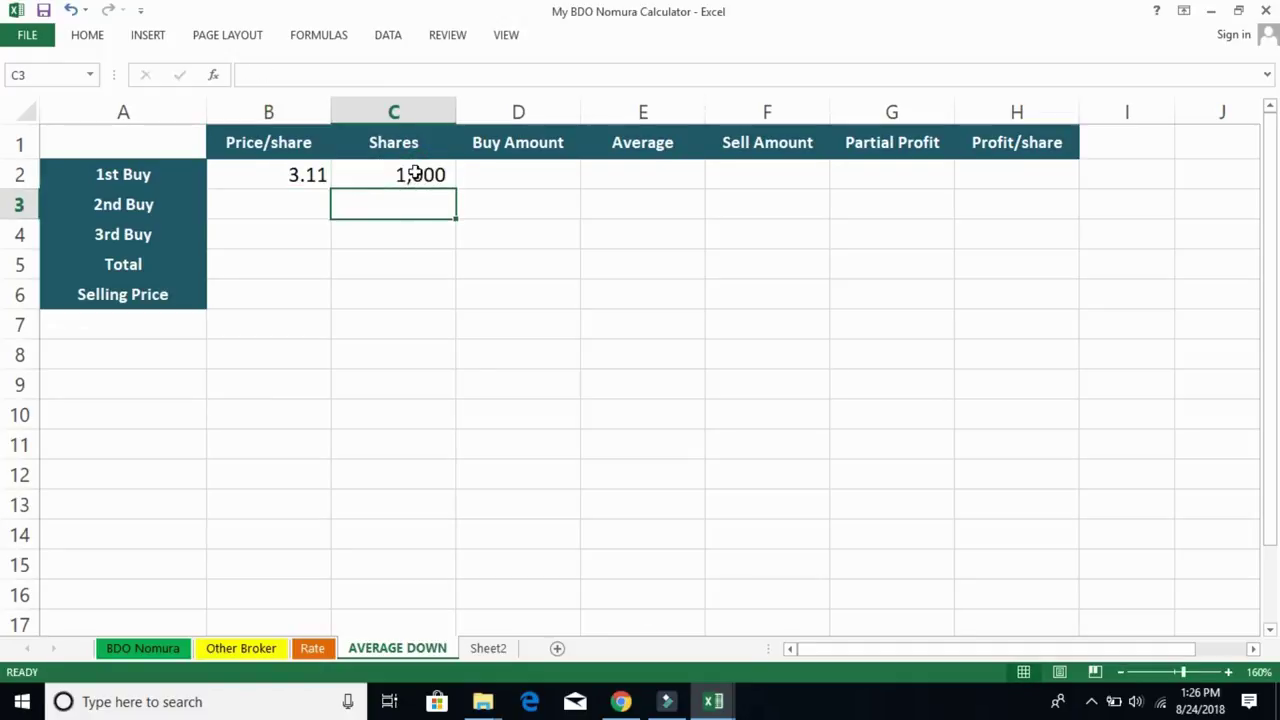
- Calculate the 1st Buy amount in D2 with the formula =C2*B2
left_click(513, 167)
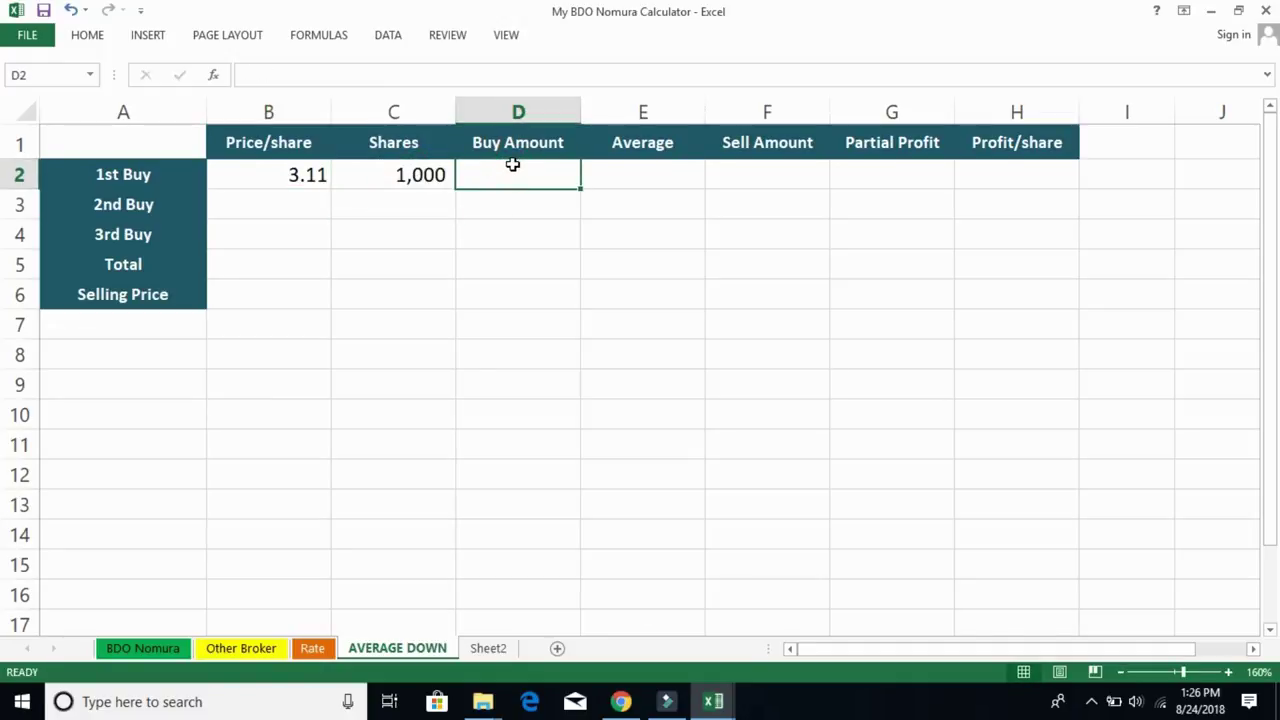
type("=")
key("Left")
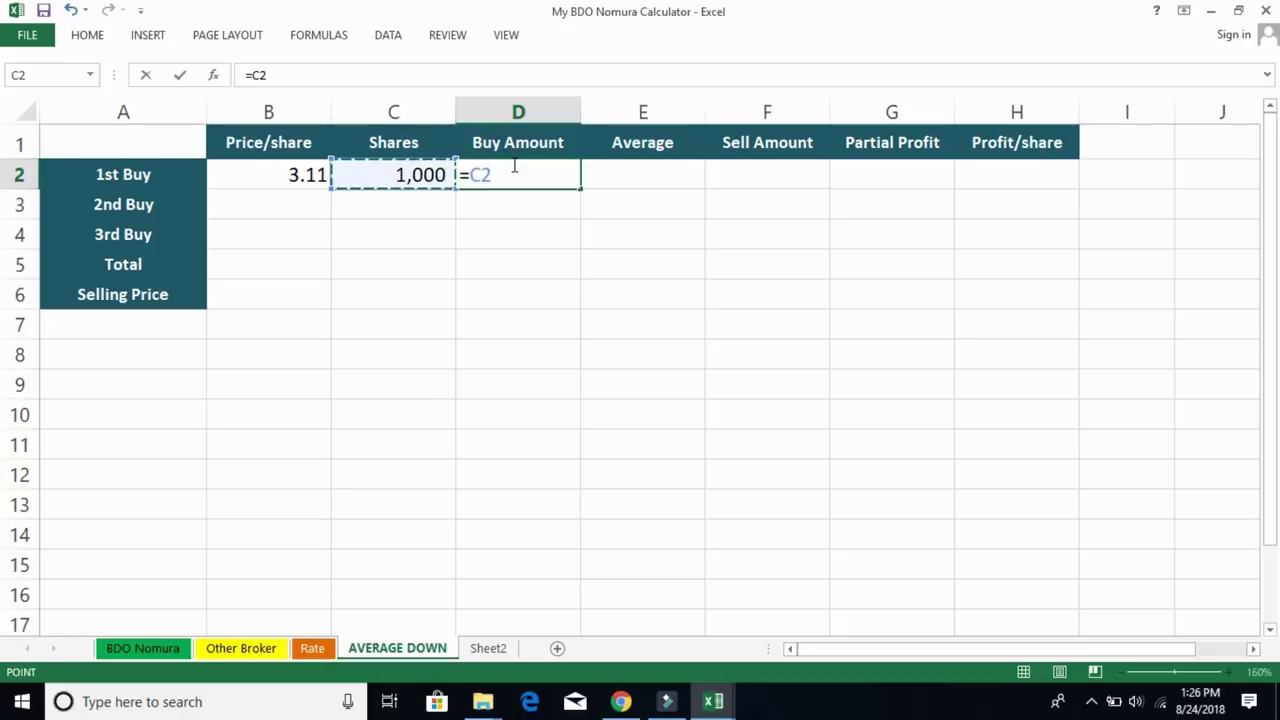
type("*")
key("Left")
key("Left")
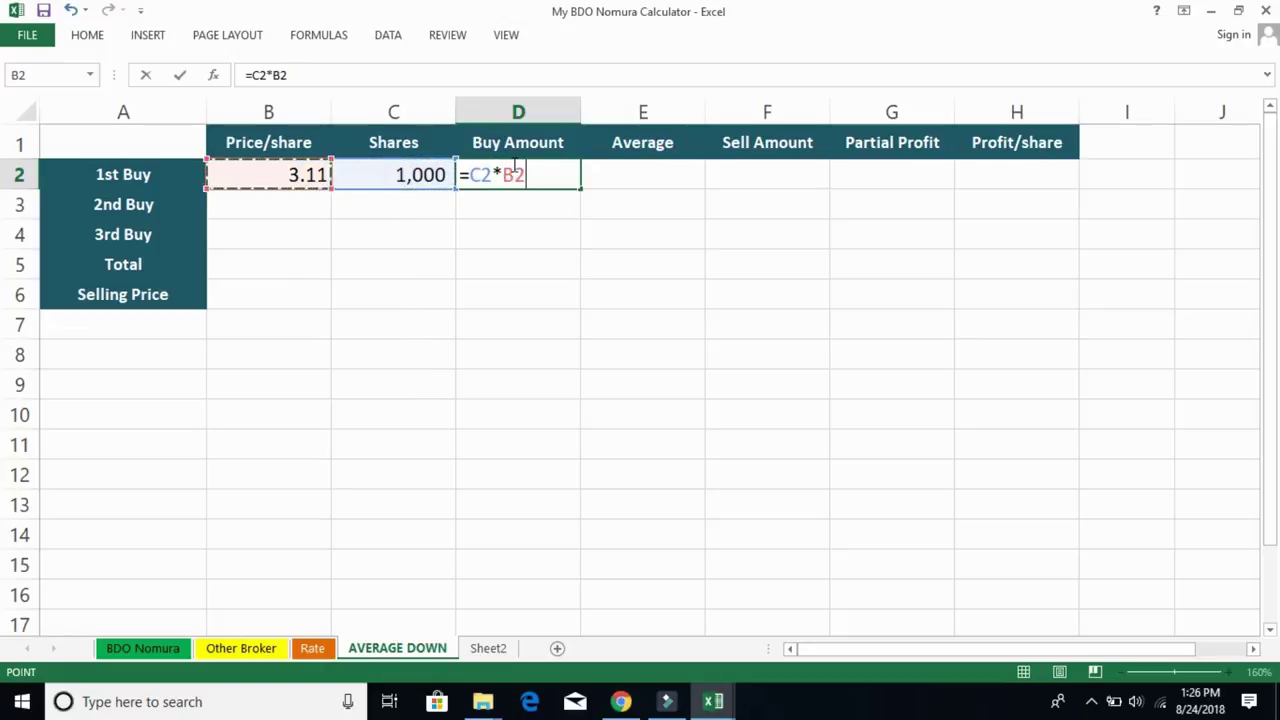
key("ctrl+Return")
key("Return")
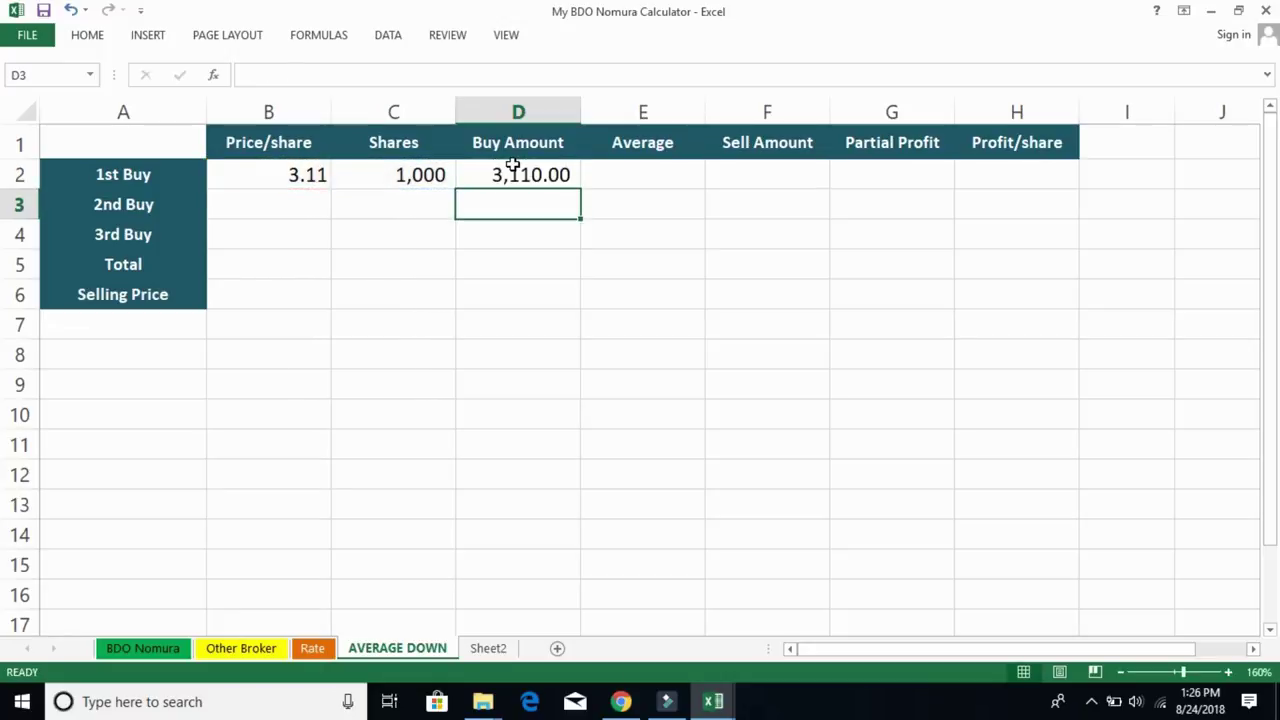
- Review the Average, Price/share and Sell Amount cells in the 1st Buy row
left_click(552, 241)
left_click(618, 176)
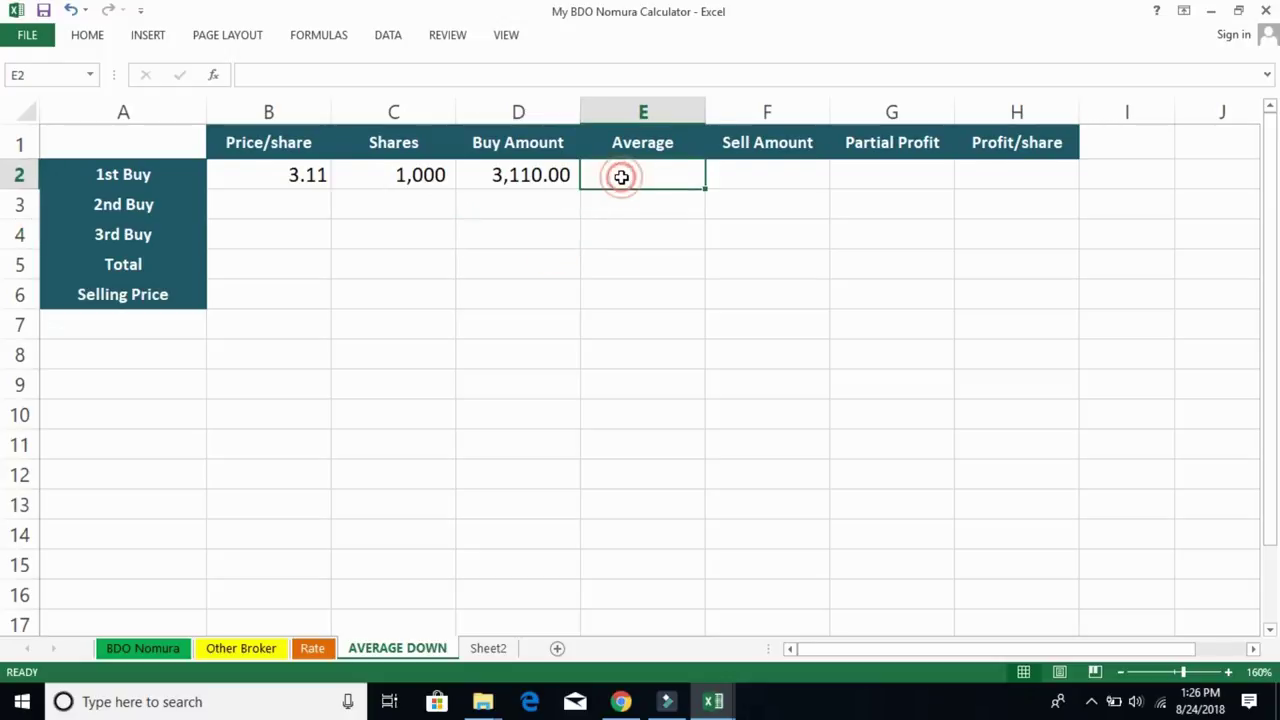
left_click(308, 176)
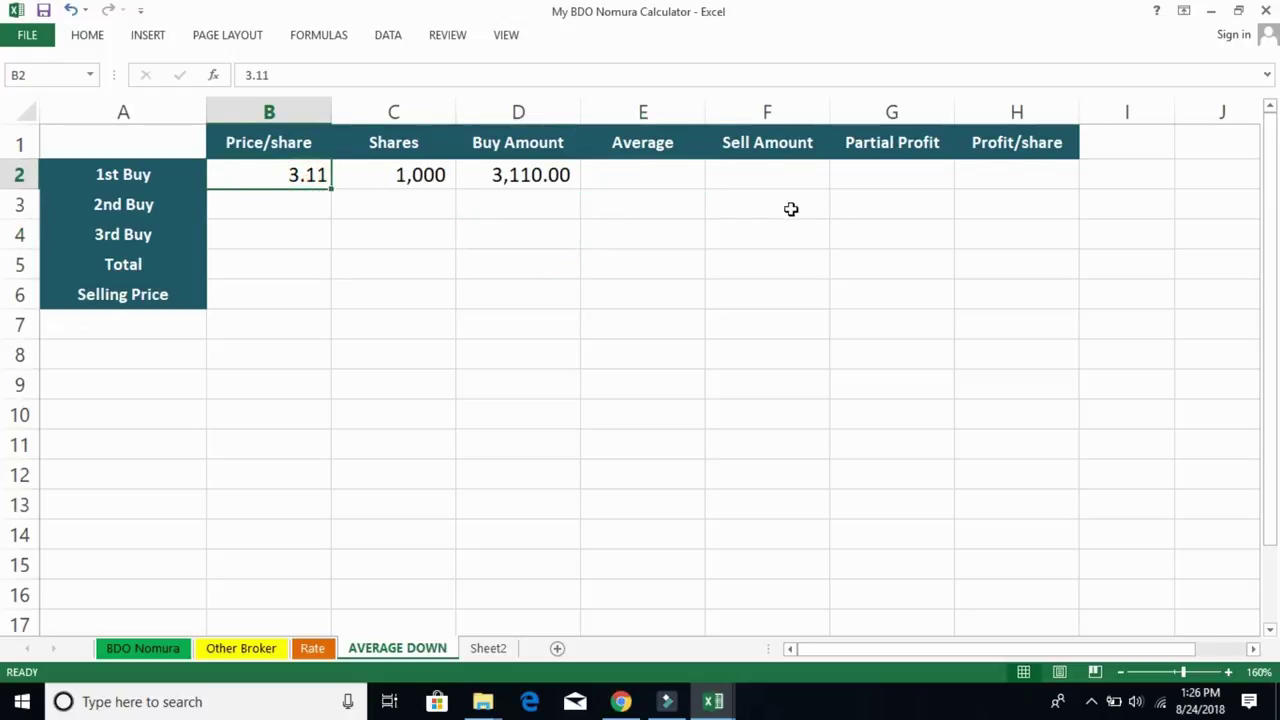
left_click(756, 177)
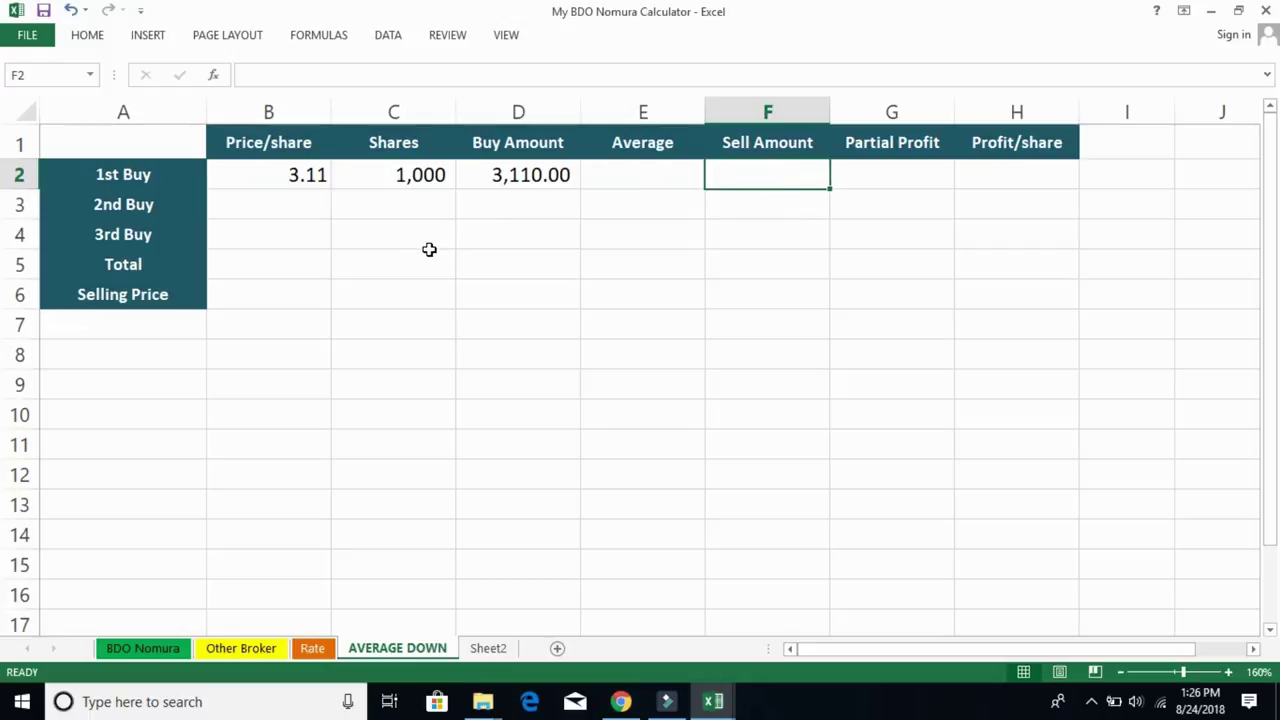
- Glance at the Board Lot workbook, and switch to the SSI chart in Chrome to inspect the 2 April 2018 candle
left_click(711, 703)
left_click(790, 640)
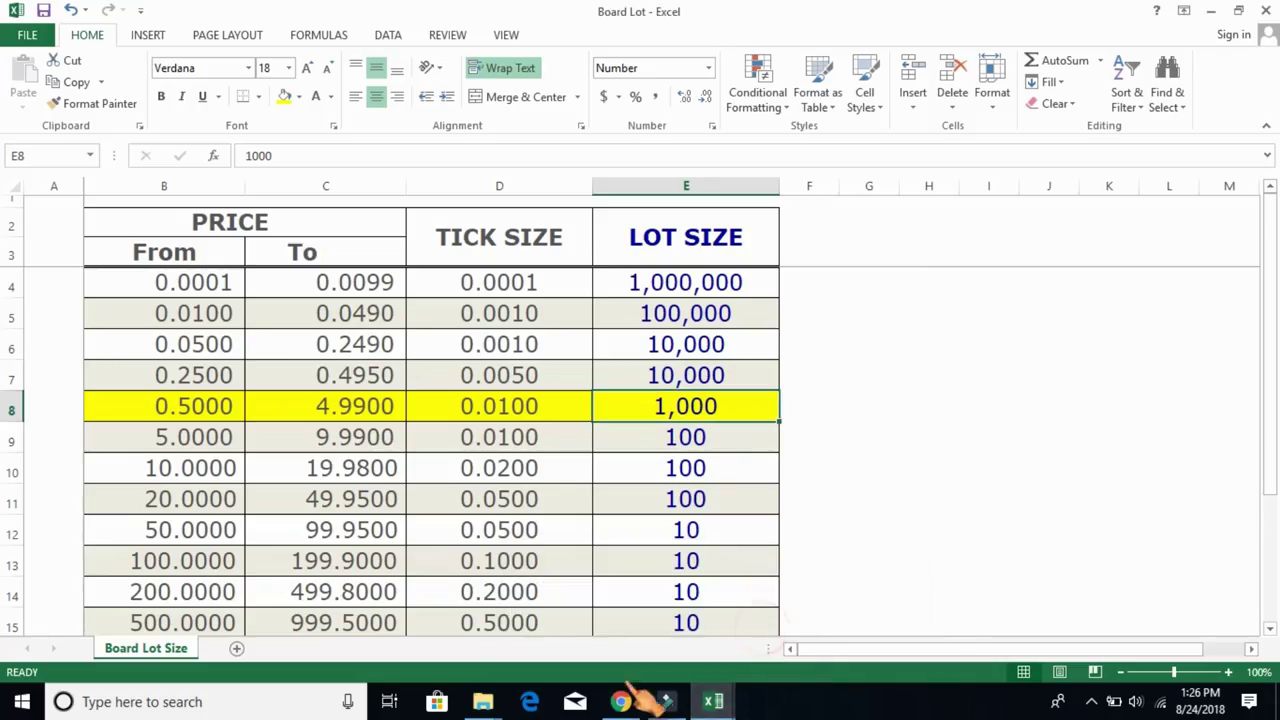
left_click(621, 703)
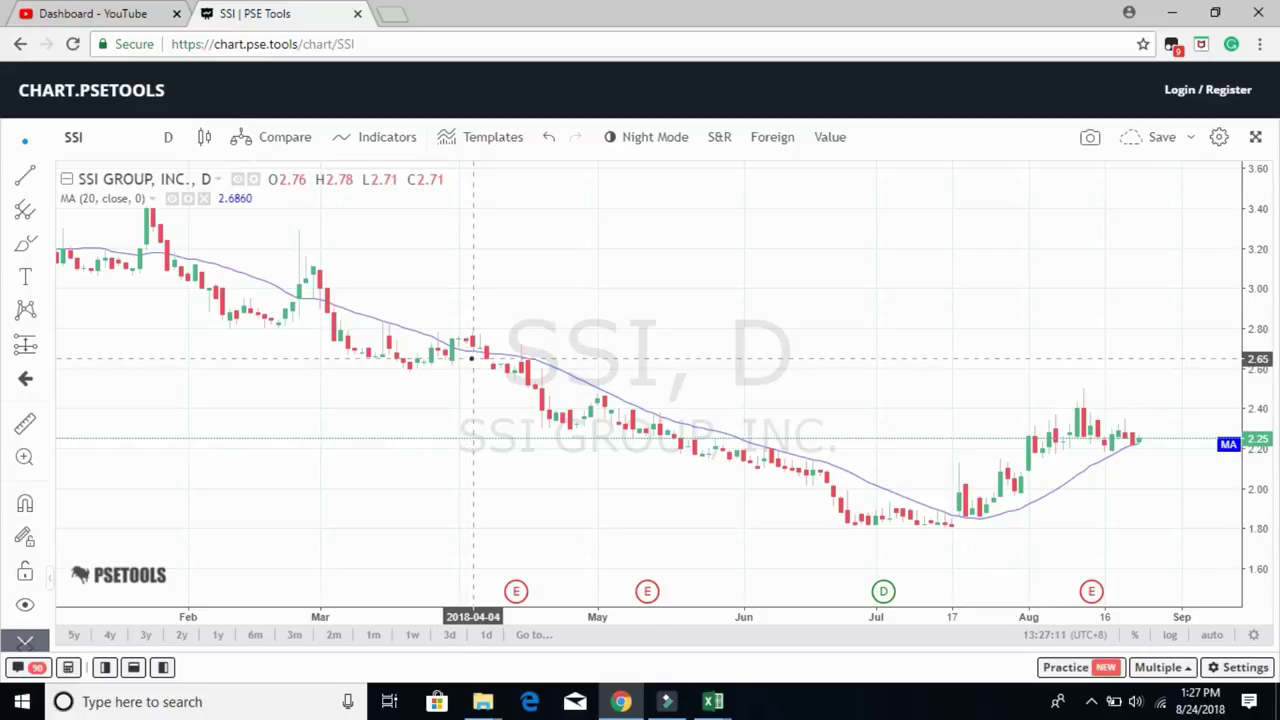
left_click_drag(466, 358, 463, 358)
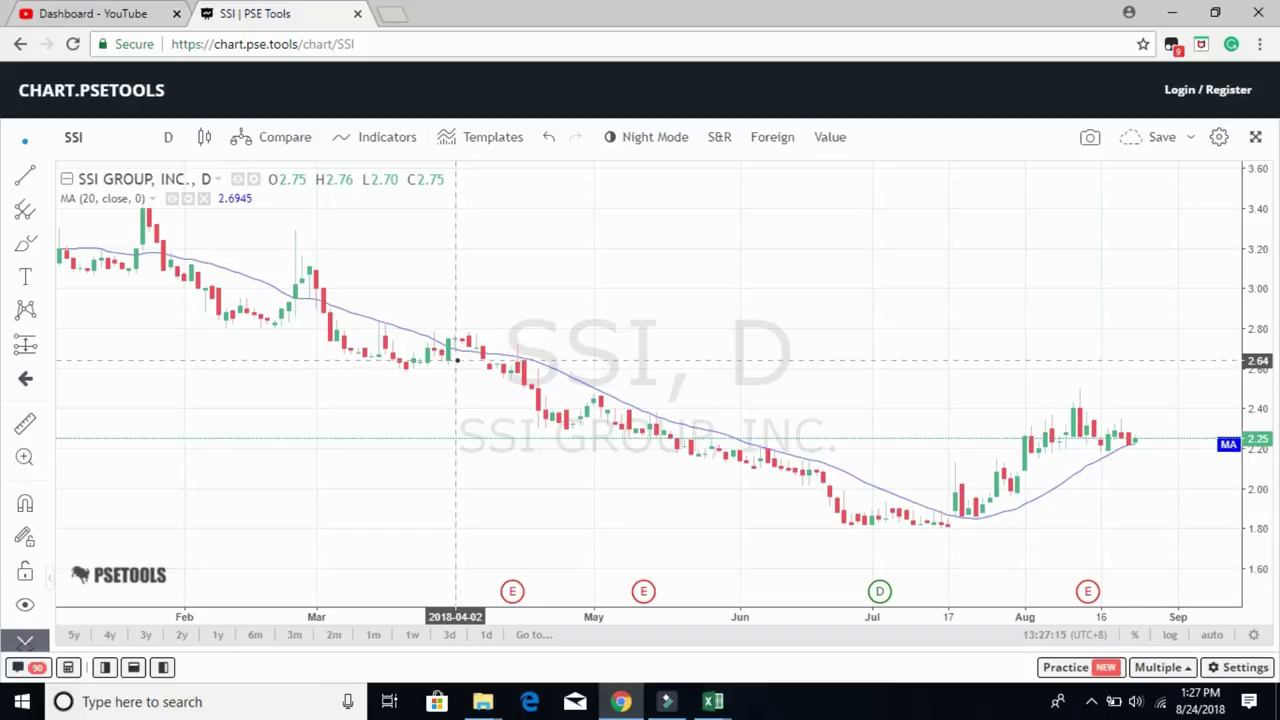
- Switch to the My BDO Nomura Calculator workbook and enter the 2nd Buy as 2.75 in B3 with 1,000 shares in C3
left_click(713, 701)
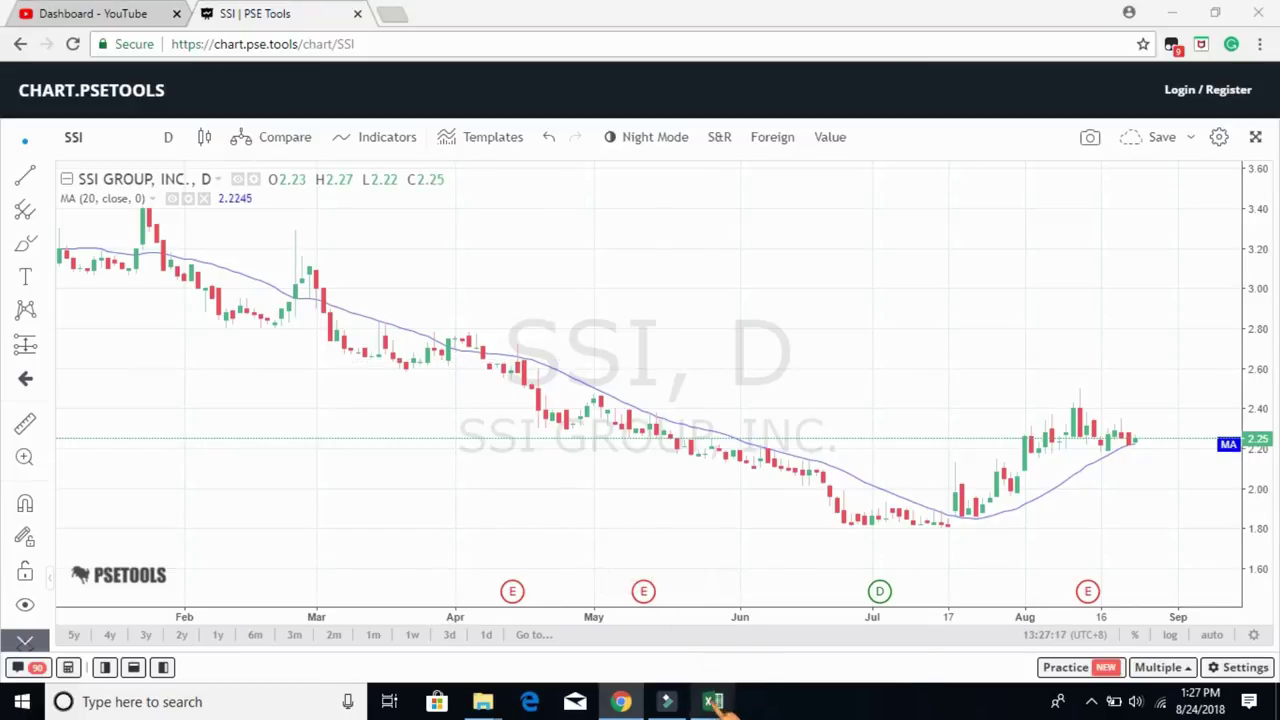
left_click(645, 637)
left_click(318, 226)
left_click(295, 198)
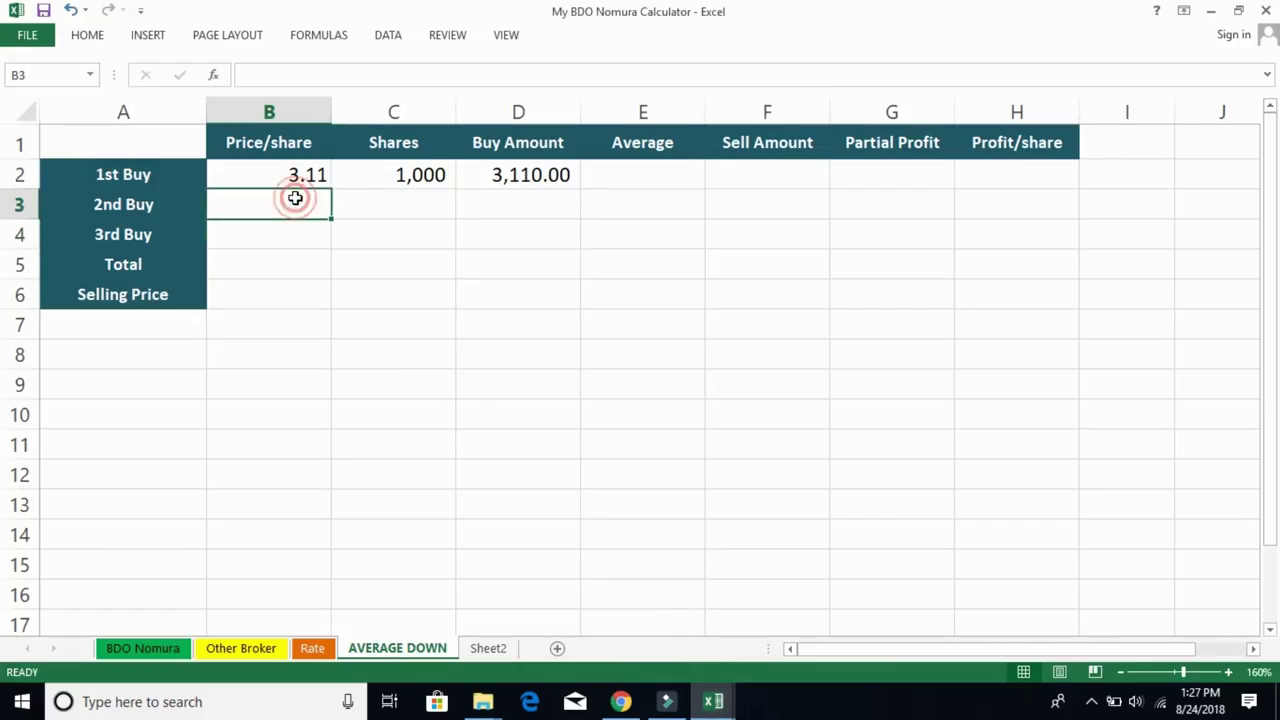
type("2.75")
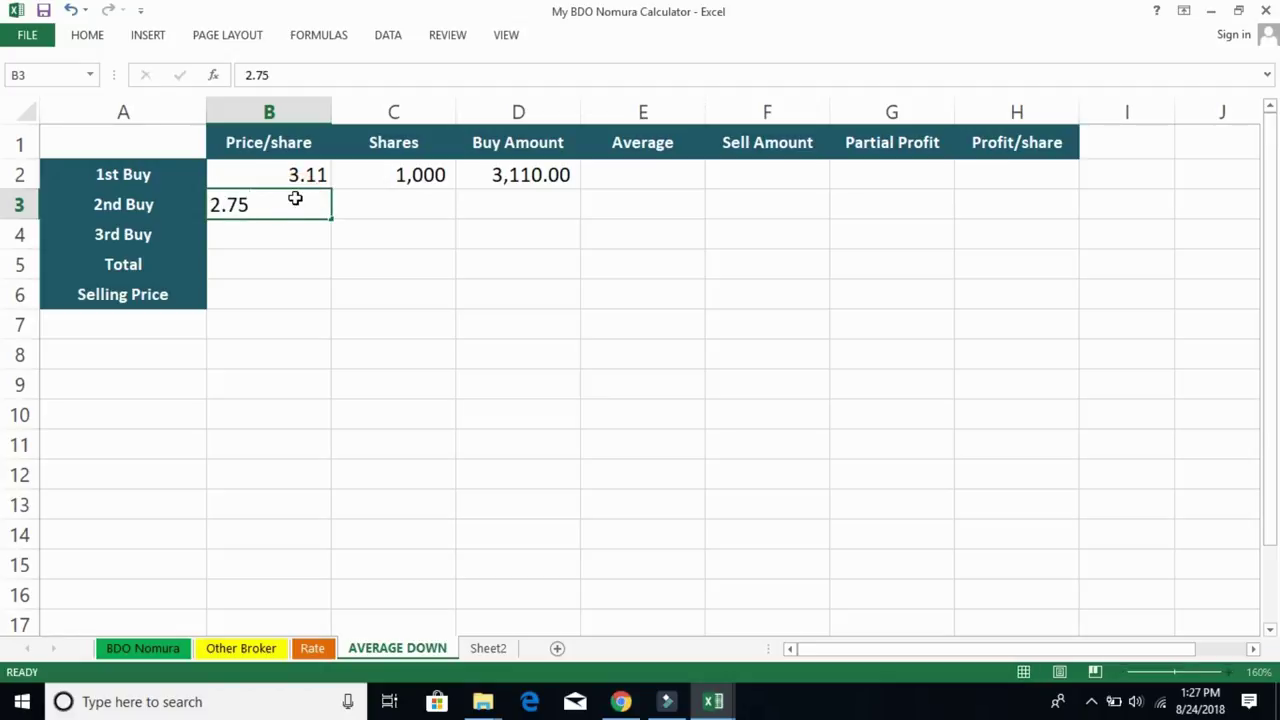
key("Return")
left_click(399, 210)
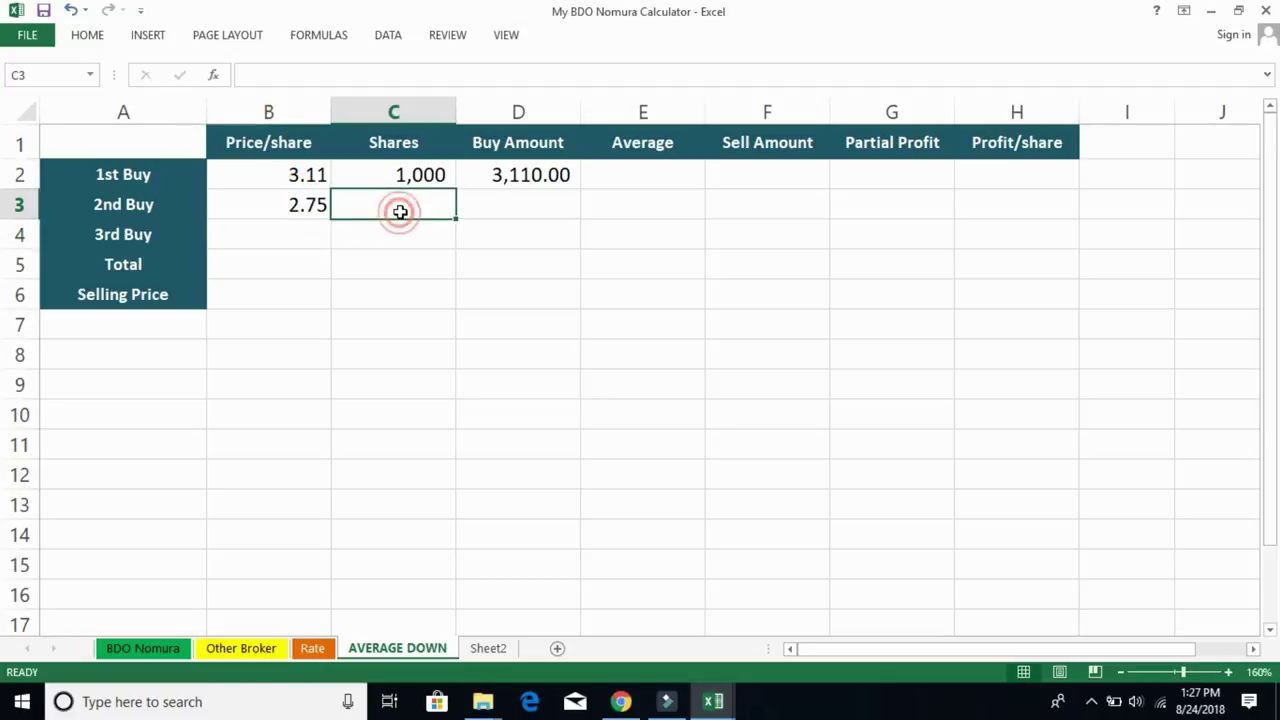
type("1,000")
key("Return")
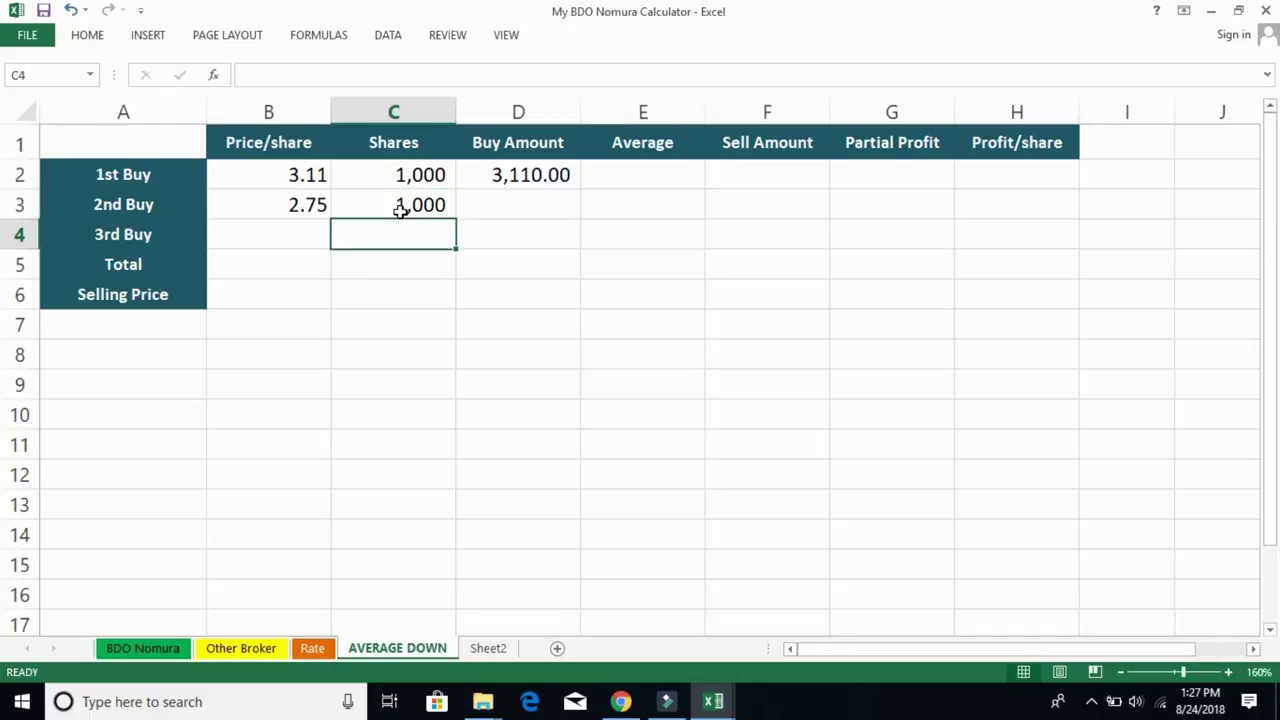
- Copy the Buy Amount formula from D2 down to D3 for the 2nd Buy
left_click(507, 176)
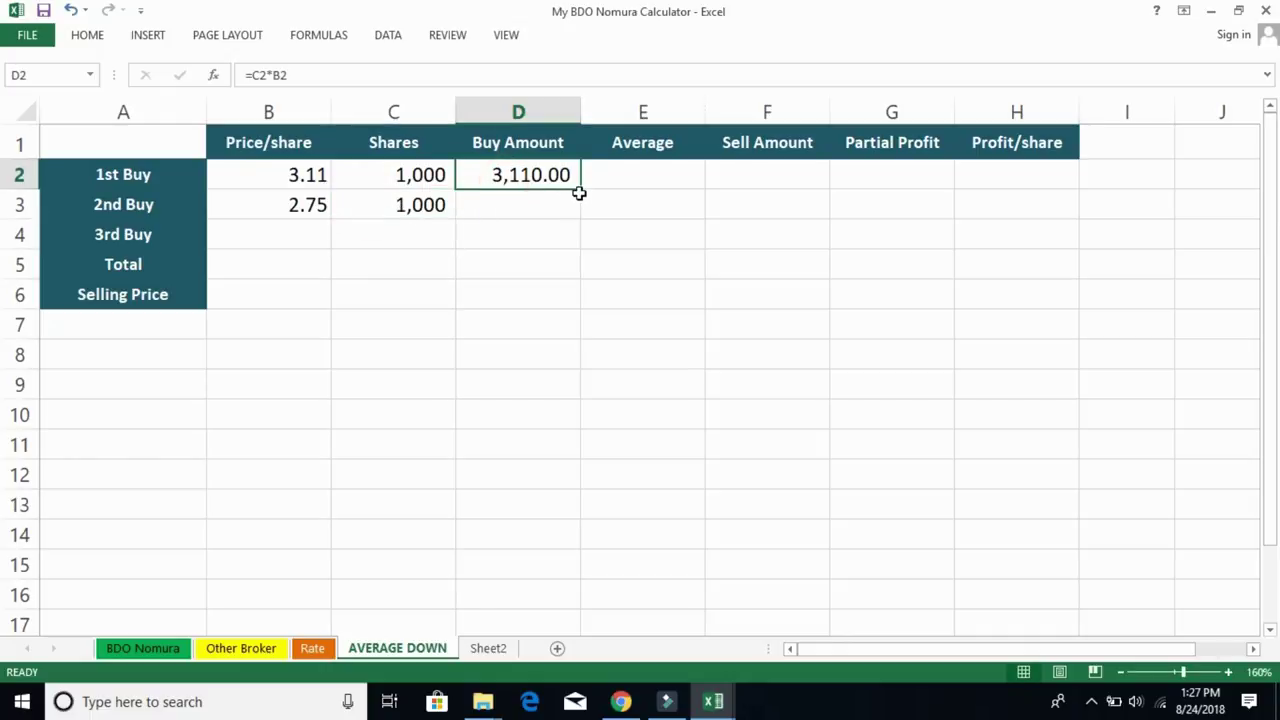
left_click_drag(580, 189, 581, 209)
left_click(533, 268)
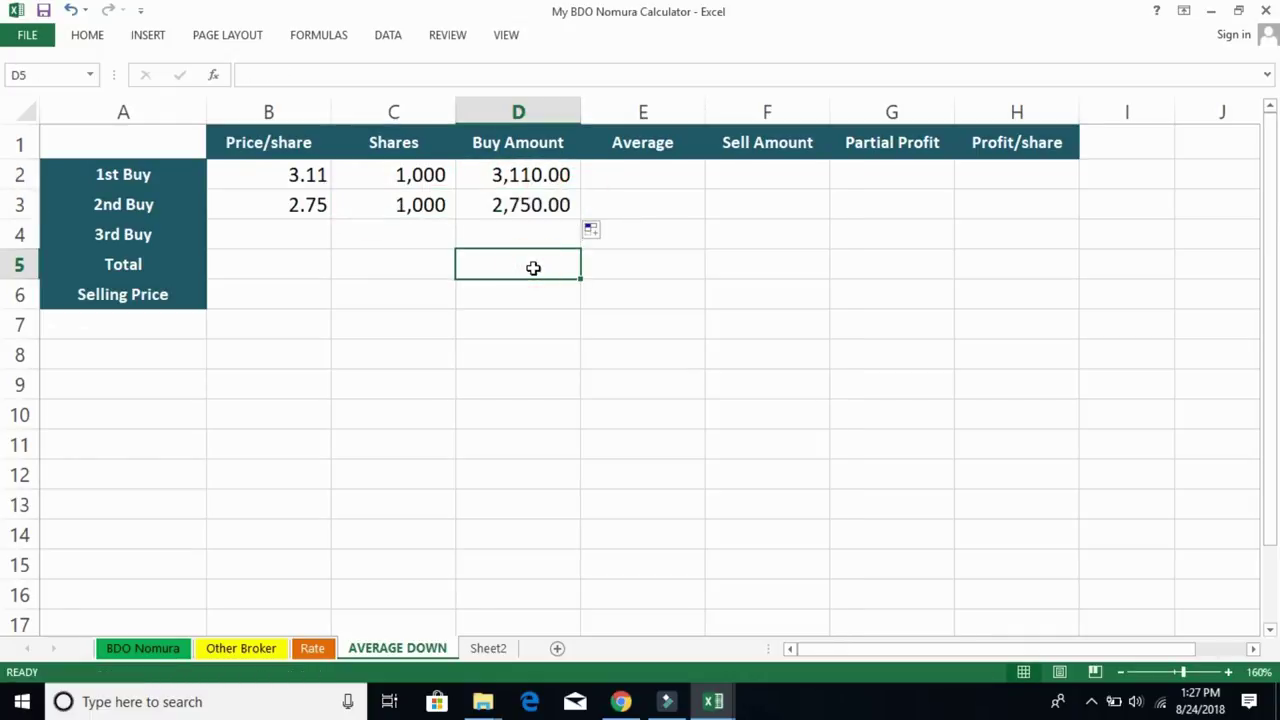
- Total the Shares and Buy Amount columns in C5:D5 by filling both cells with =sum(C2:C4)
left_click(277, 266)
left_click(420, 300)
left_click_drag(440, 266, 536, 275)
type("=su")
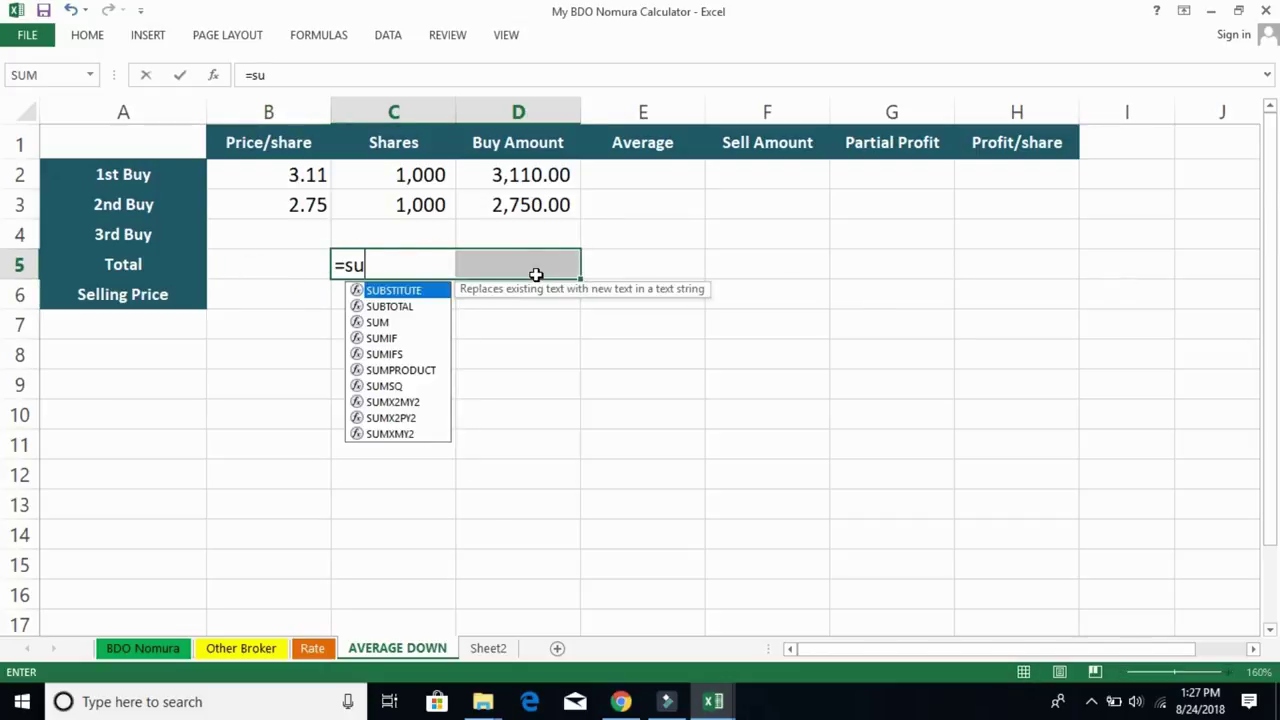
type("m(")
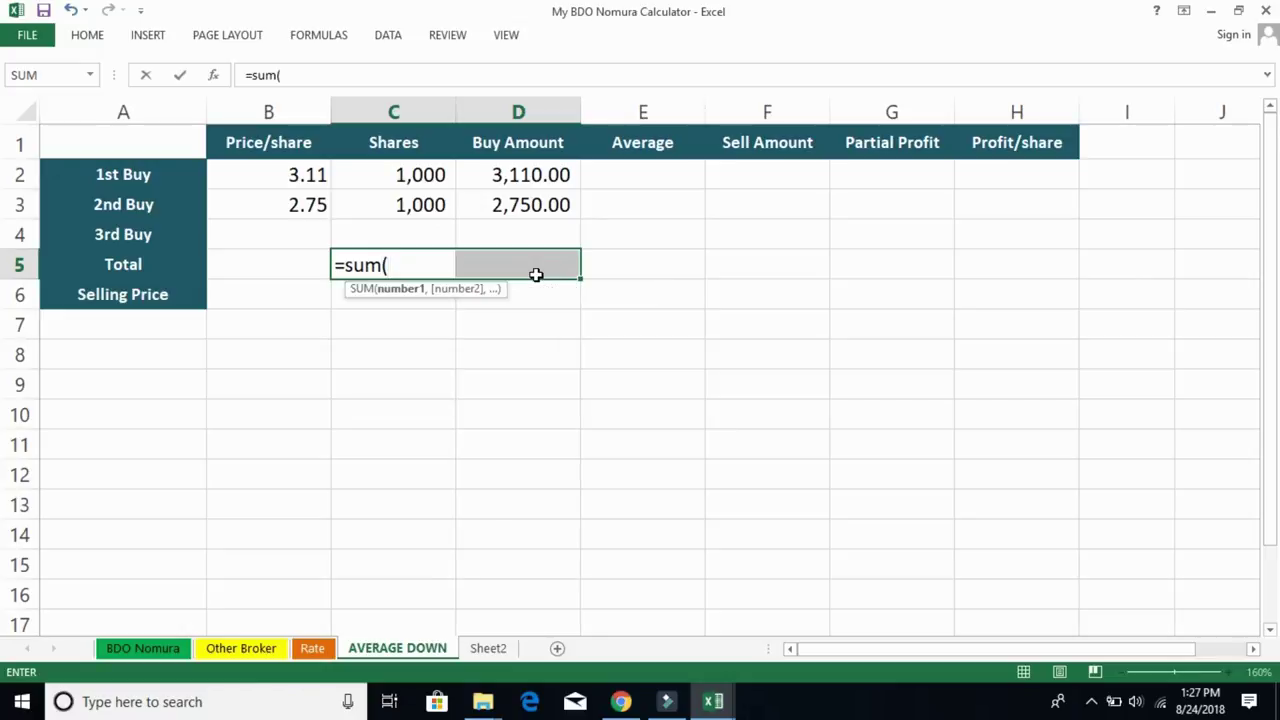
left_click(430, 180)
left_click_drag(430, 185, 429, 234)
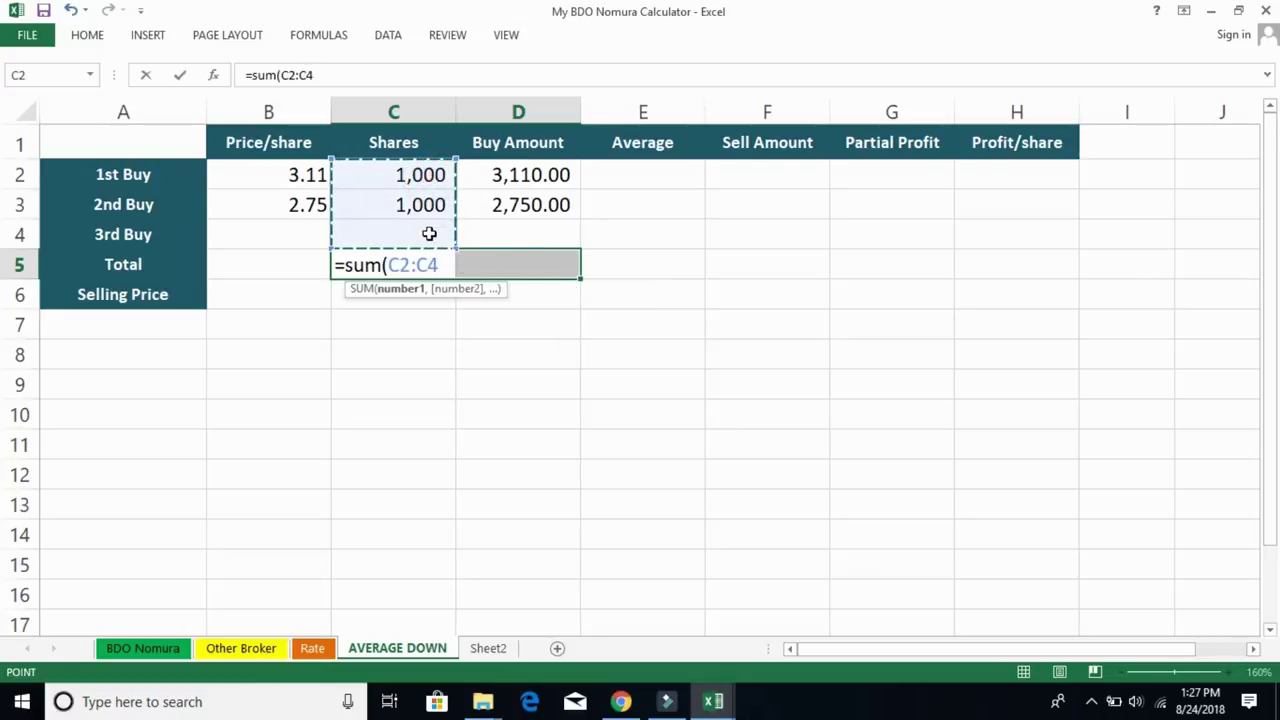
type(")")
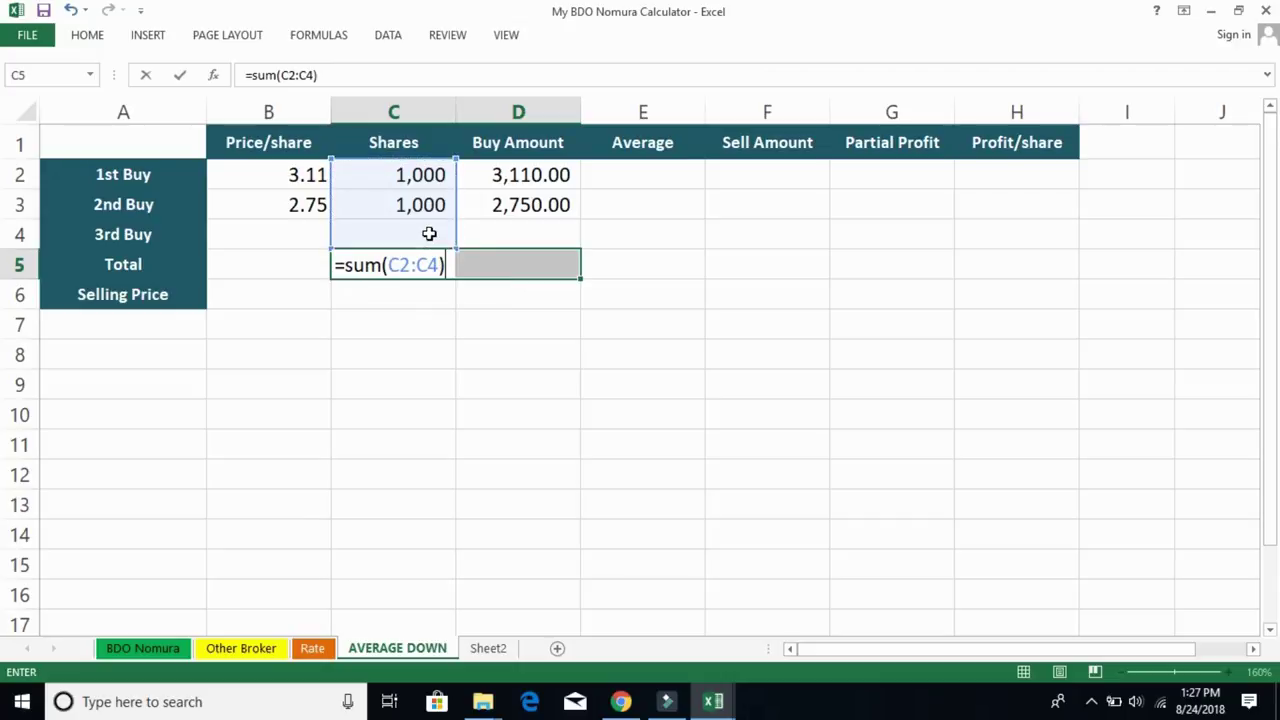
key("ctrl+Return")
left_click(471, 391)
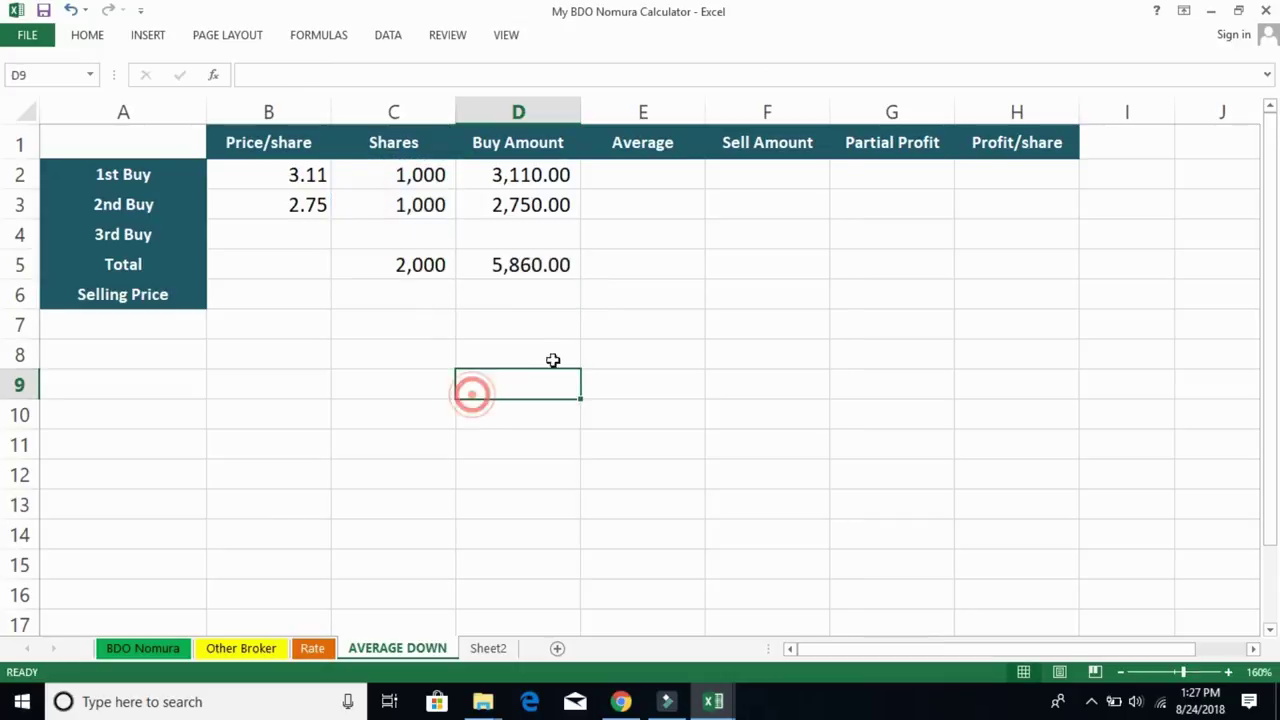
left_click(569, 355)
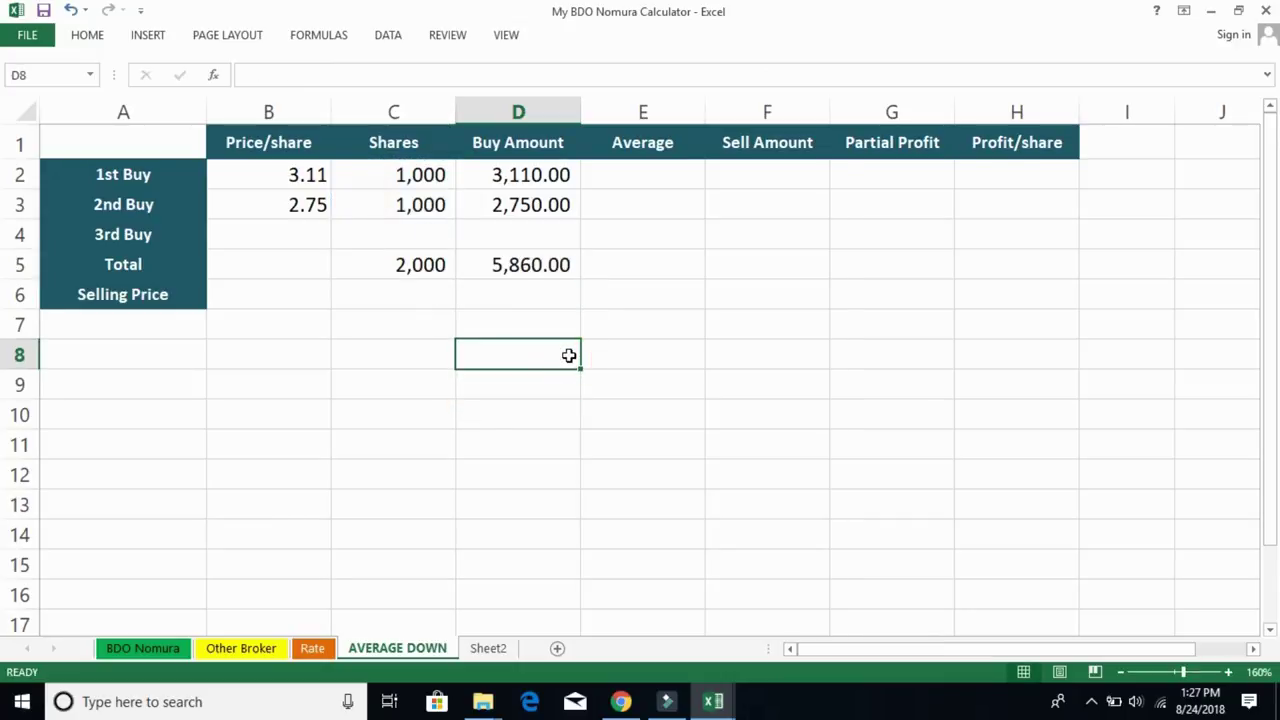
- Calculate the average price per share in E5 by dividing the total Buy Amount by the total Shares with =D5/C5
left_click(550, 265)
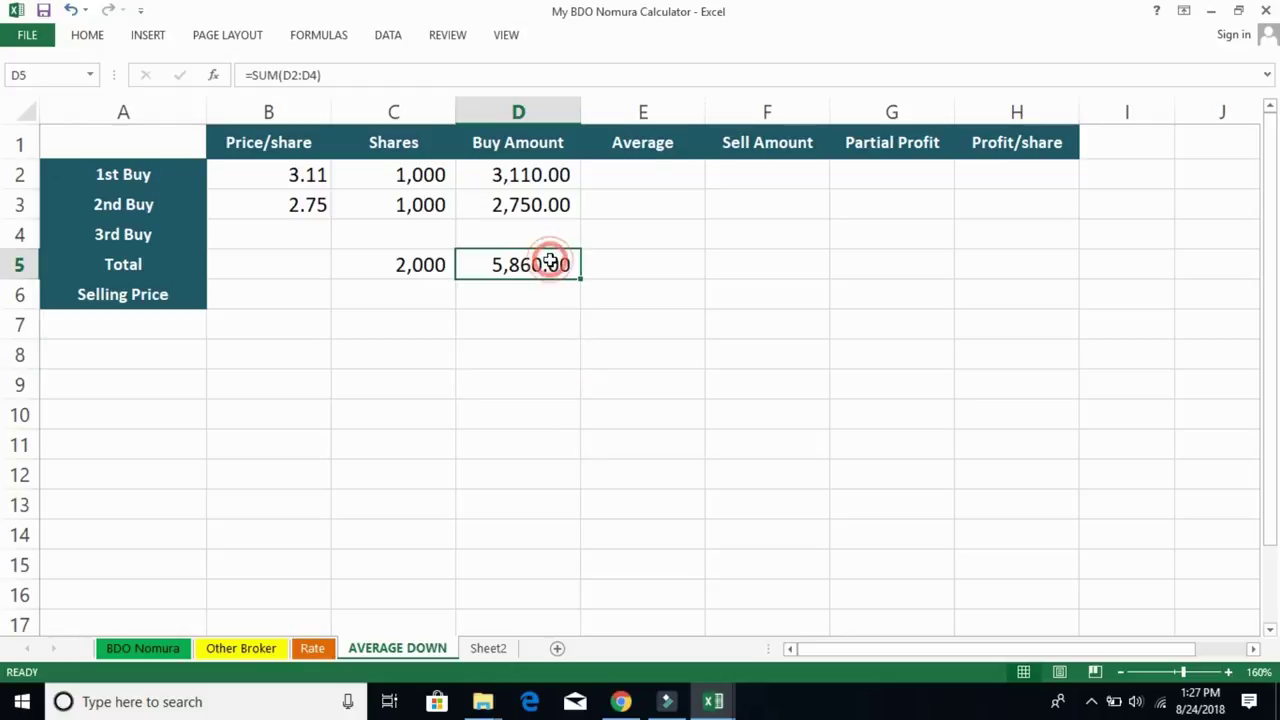
left_click(663, 264)
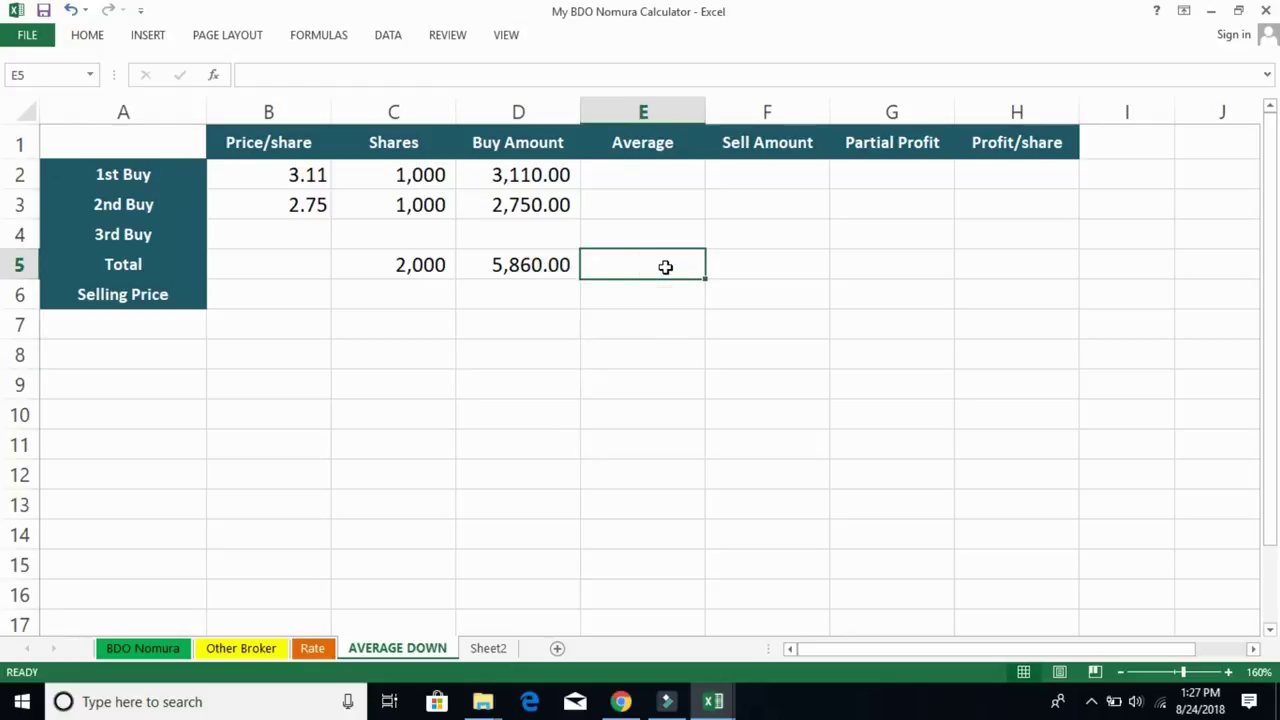
type("=")
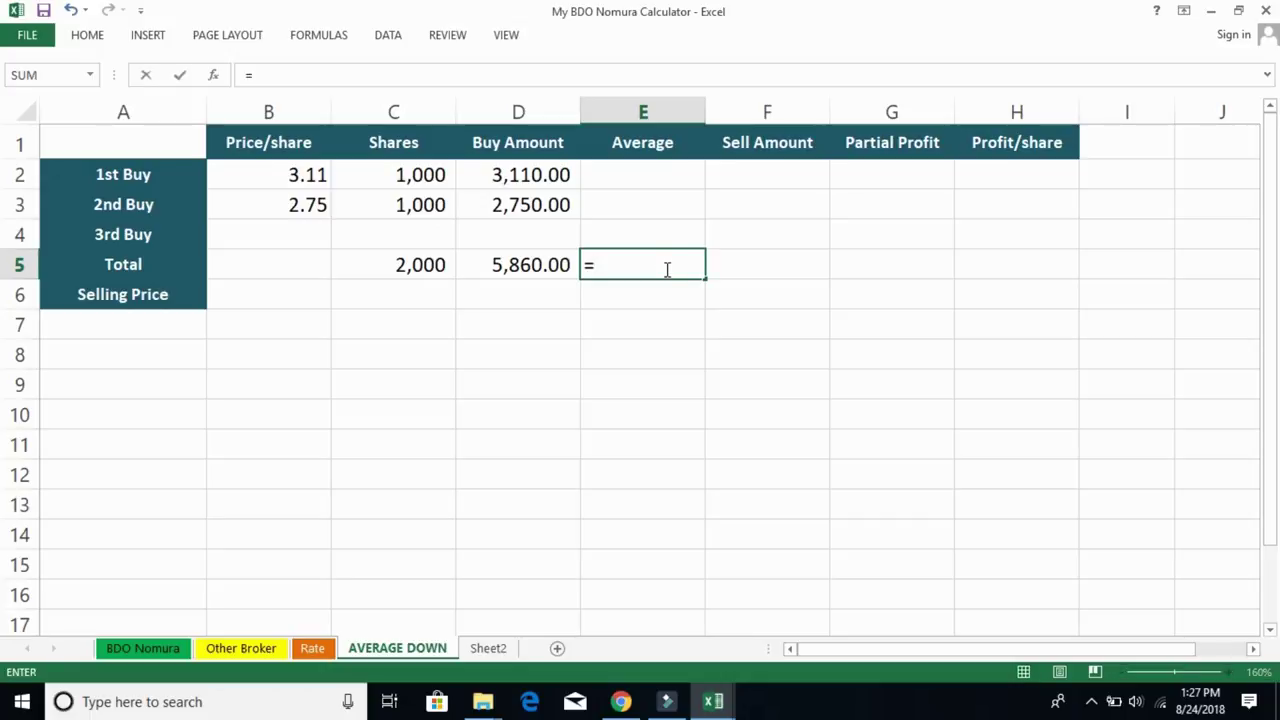
left_click(545, 263)
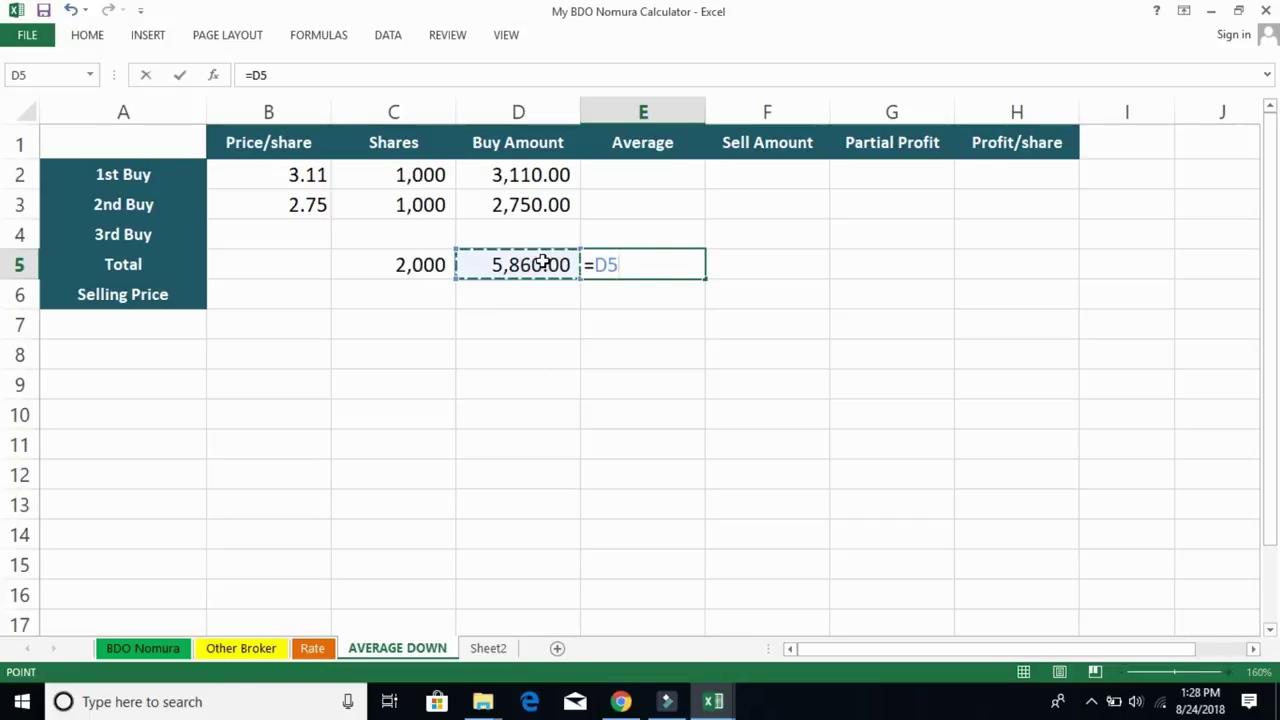
type("/")
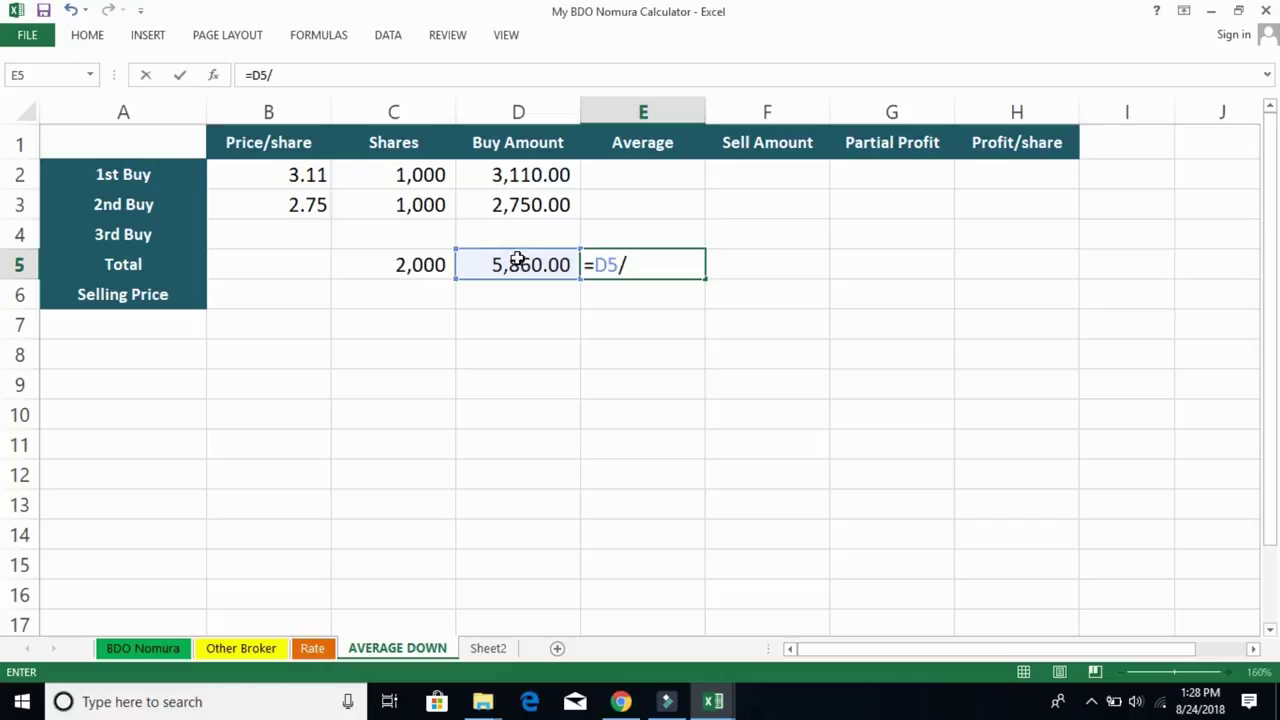
left_click(418, 268)
key("Return")
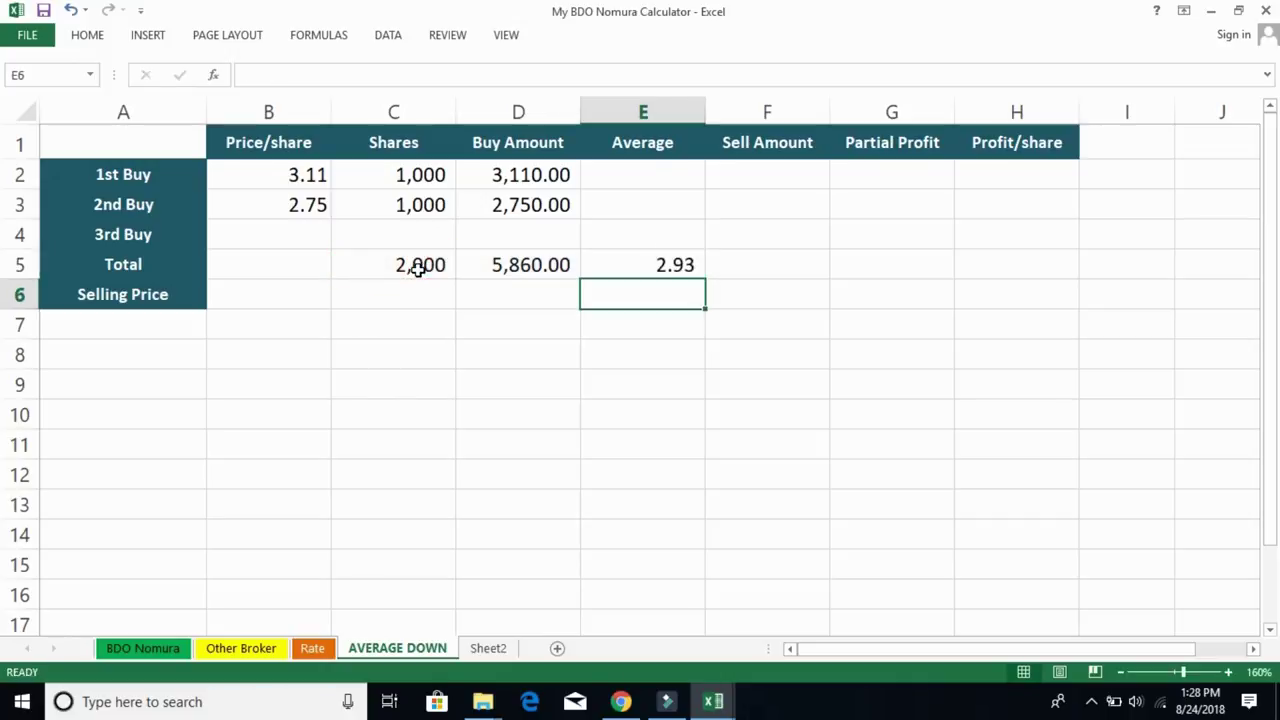
left_click(640, 348)
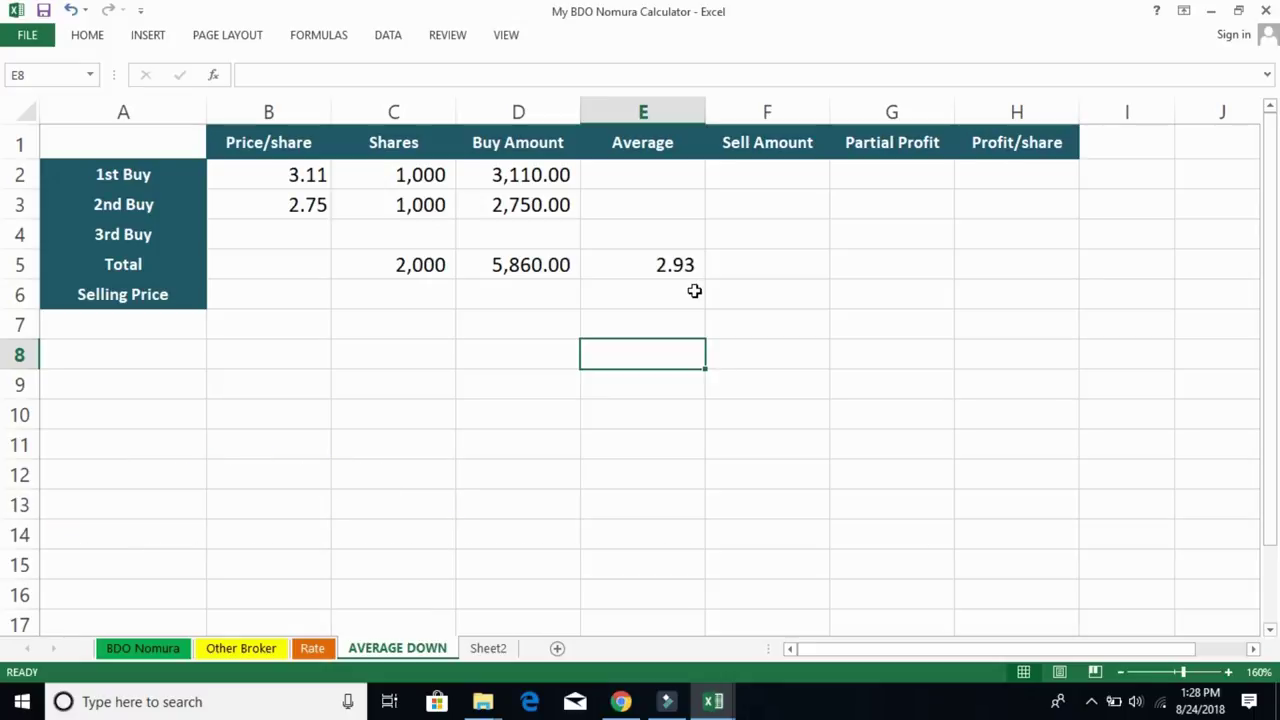
left_click(937, 106)
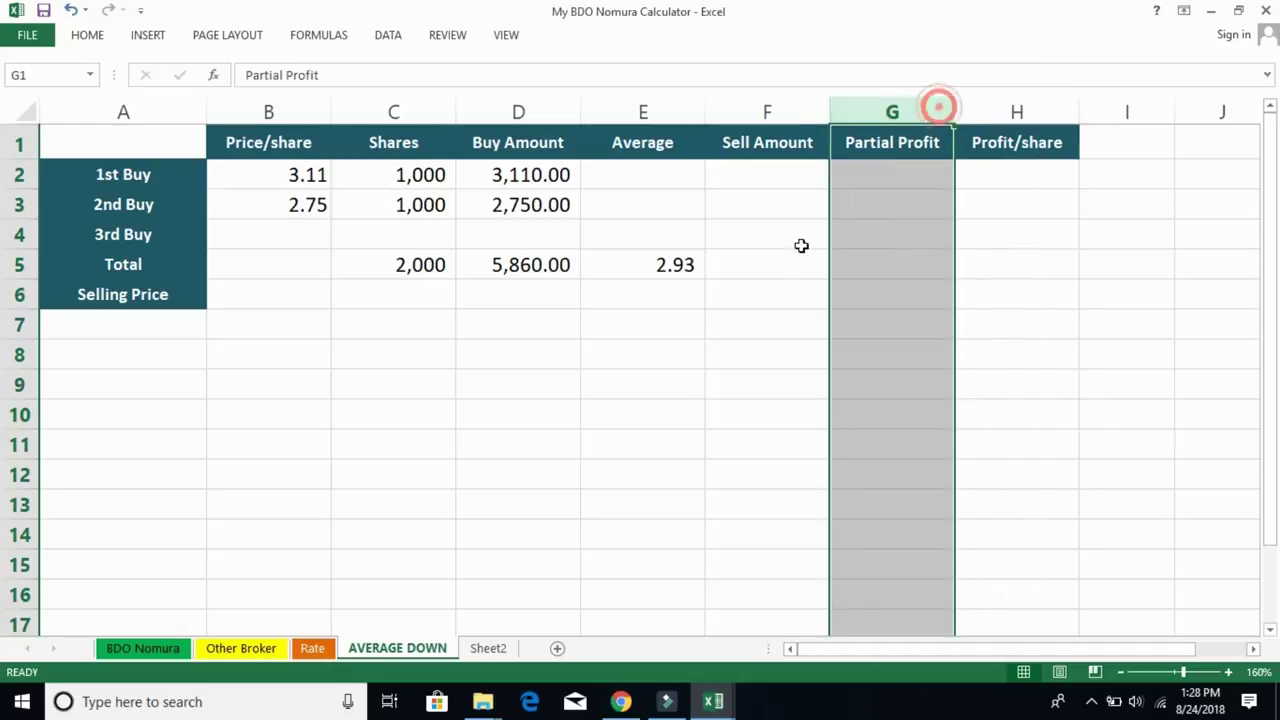
left_click(783, 303)
left_click(563, 346)
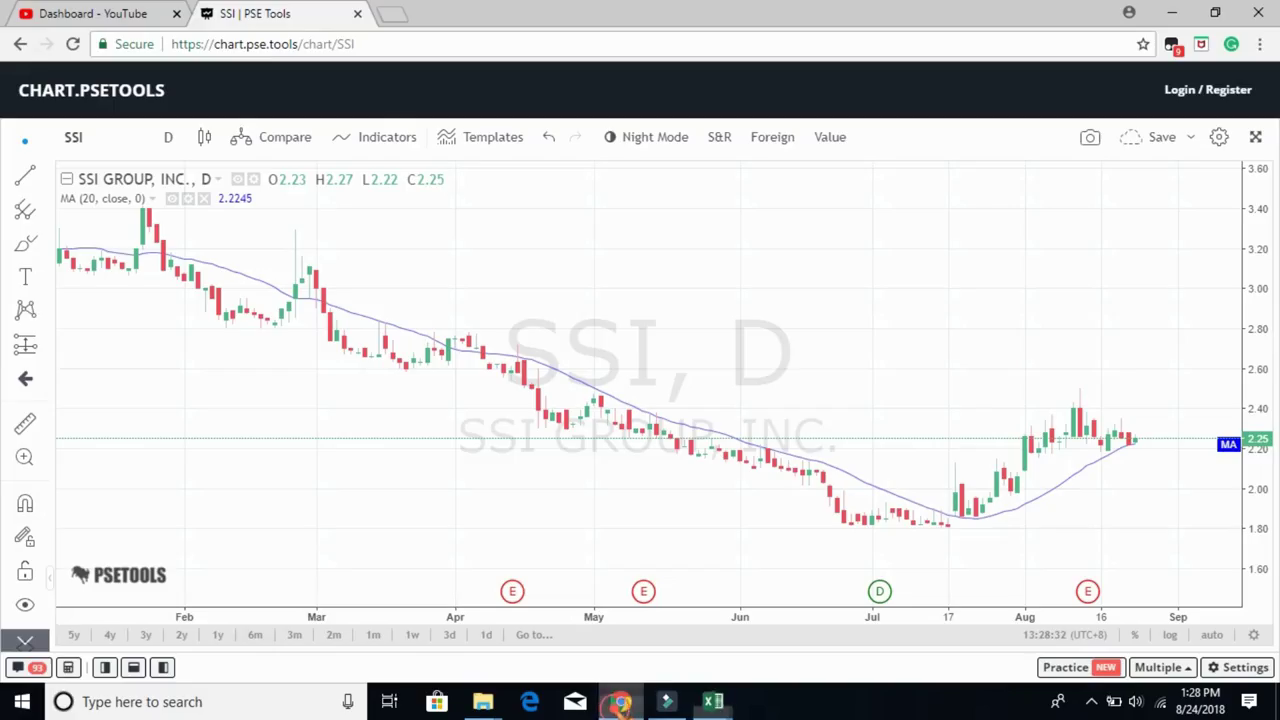
- Switch to the SSI chart in Chrome, inspect the 17 July 2018 candle, and enlarge the candles from late April through August
left_click(621, 701)
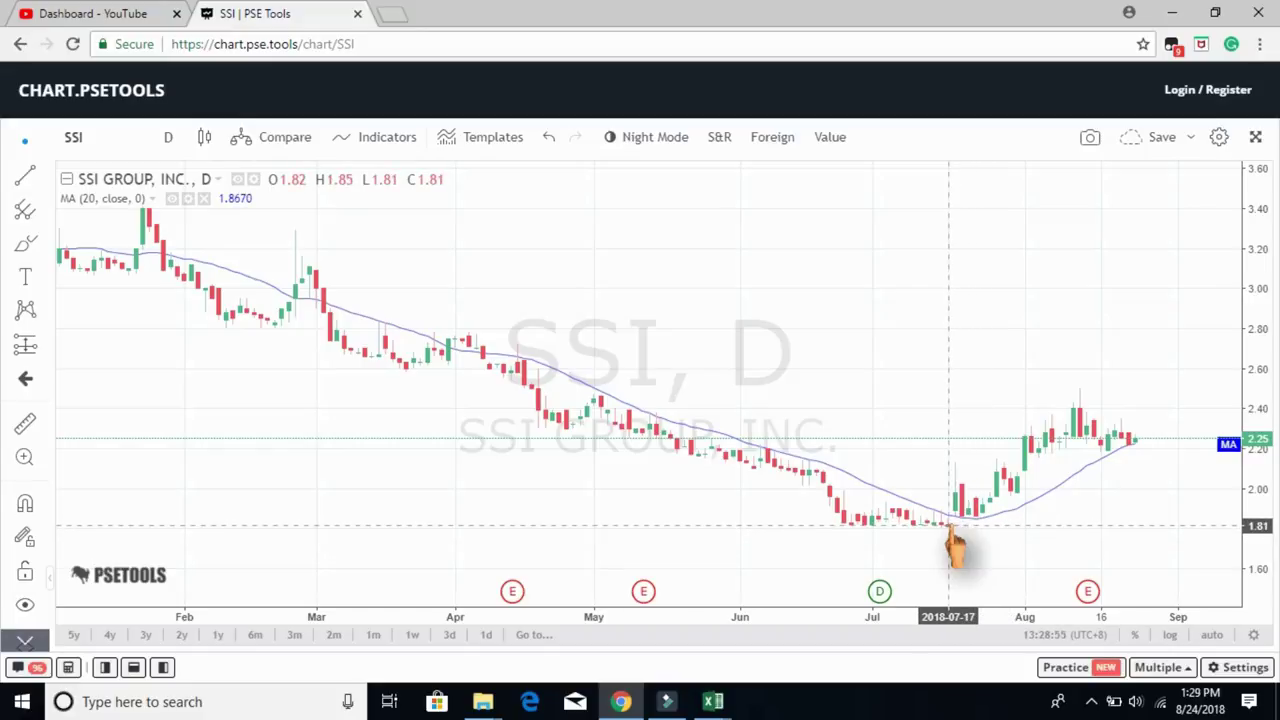
scroll(957, 530, "up", 5)
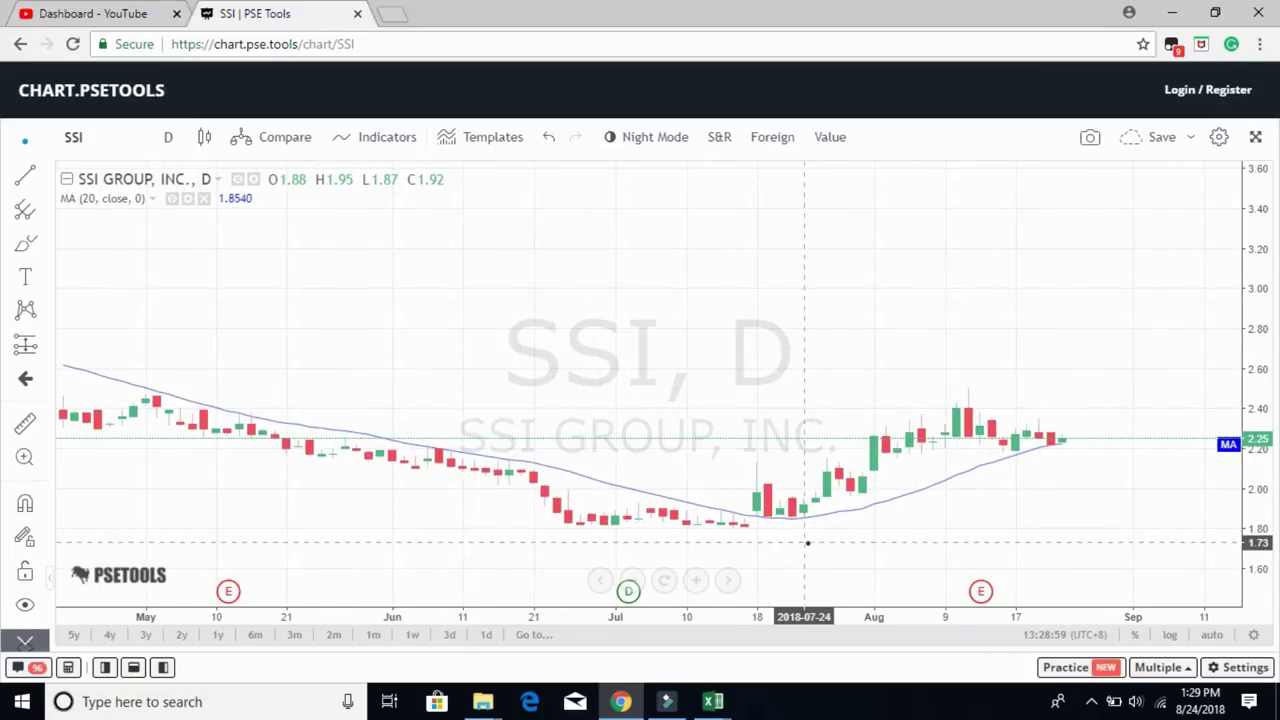
left_click_drag(800, 538, 885, 525)
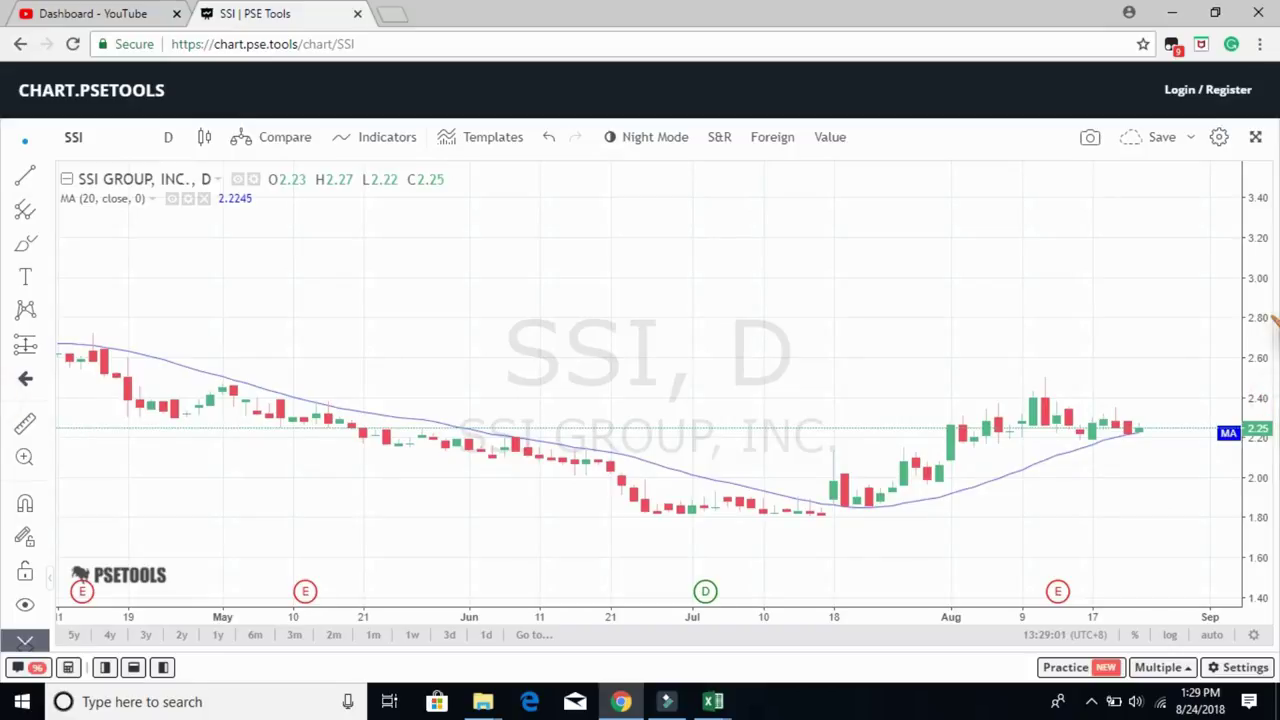
left_click_drag(1257, 343, 1250, 195)
left_click_drag(1150, 340, 951, 320)
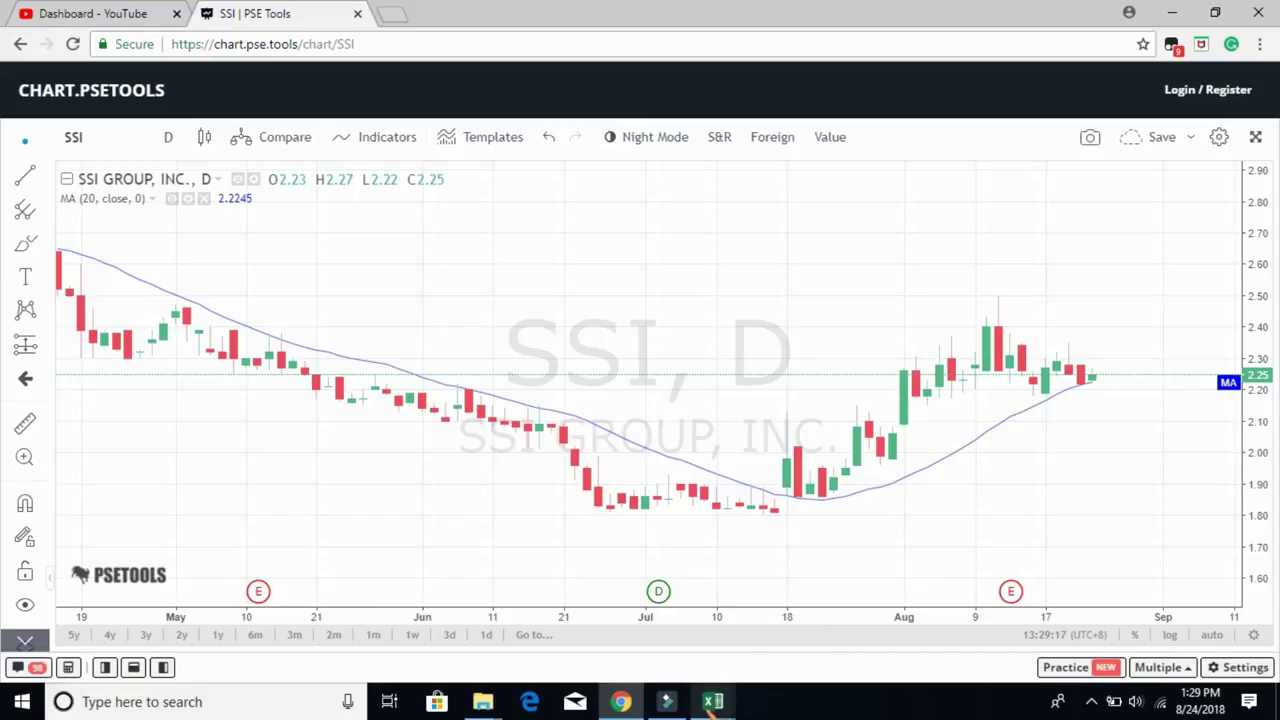
- Switch to the Board Lot workbook and check the lot size for the 0.5000 to 4.9900 price range in row 8
mouse_move(700, 694)
left_click(783, 627)
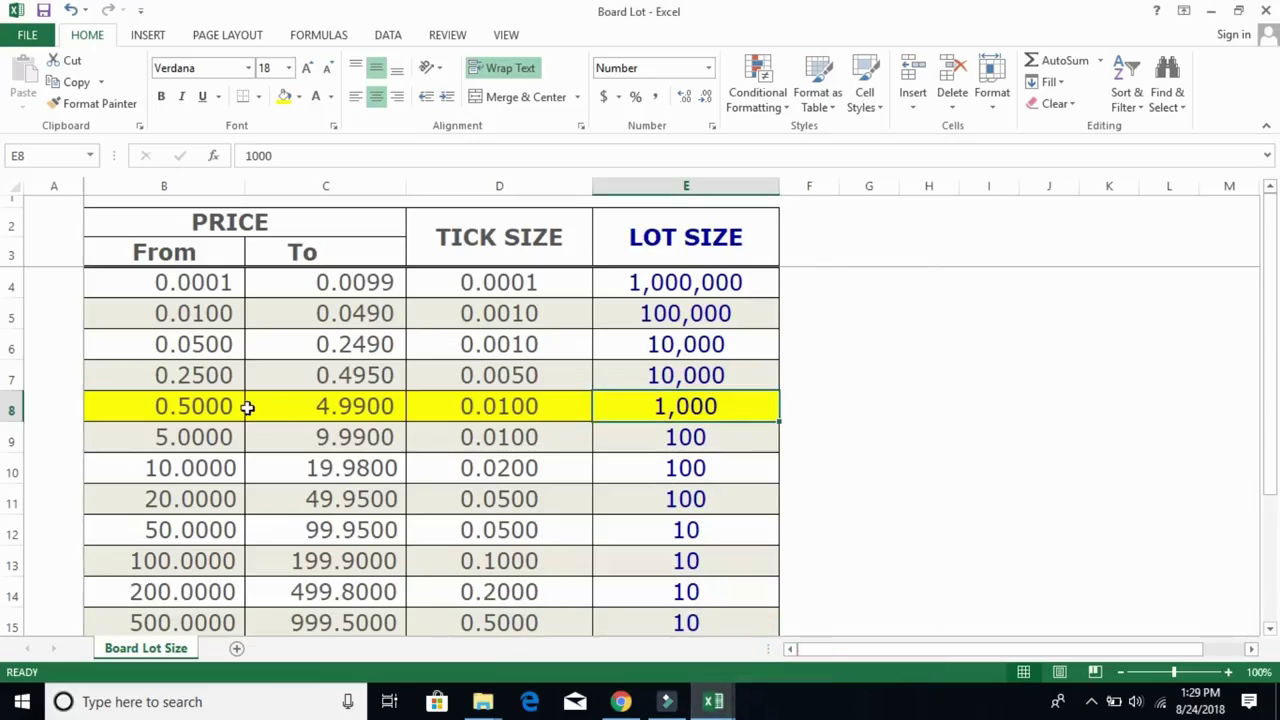
left_click_drag(247, 408, 306, 402)
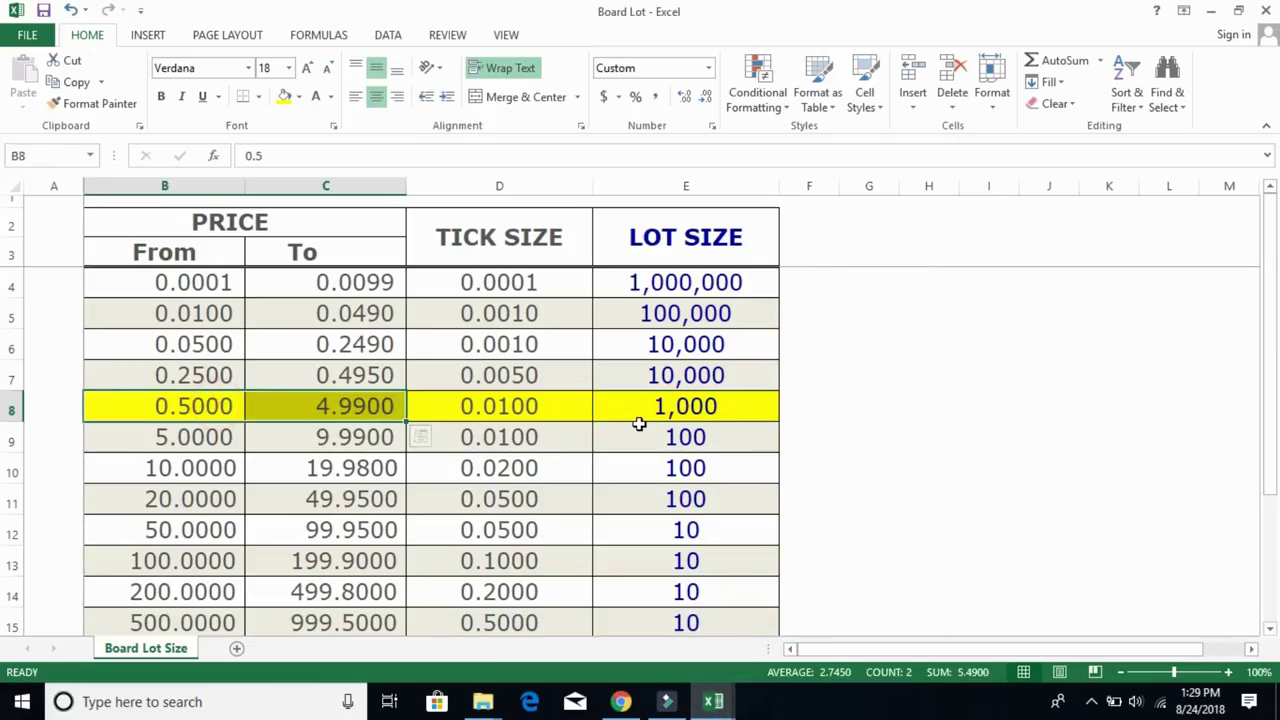
- Switch to the My BDO Nomura Calculator workbook and enter the 3rd Buy as 1.95 in B4 with 1,000 shares in C4
left_click(713, 701)
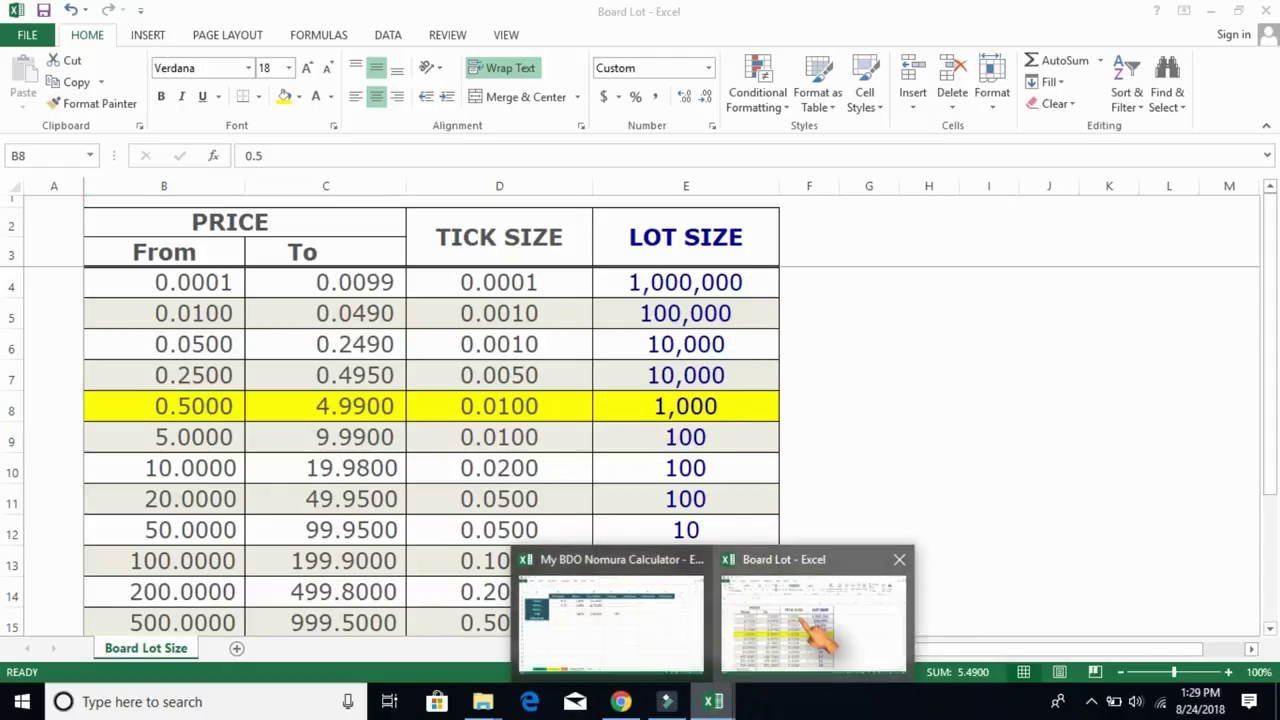
left_click(657, 637)
left_click(306, 232)
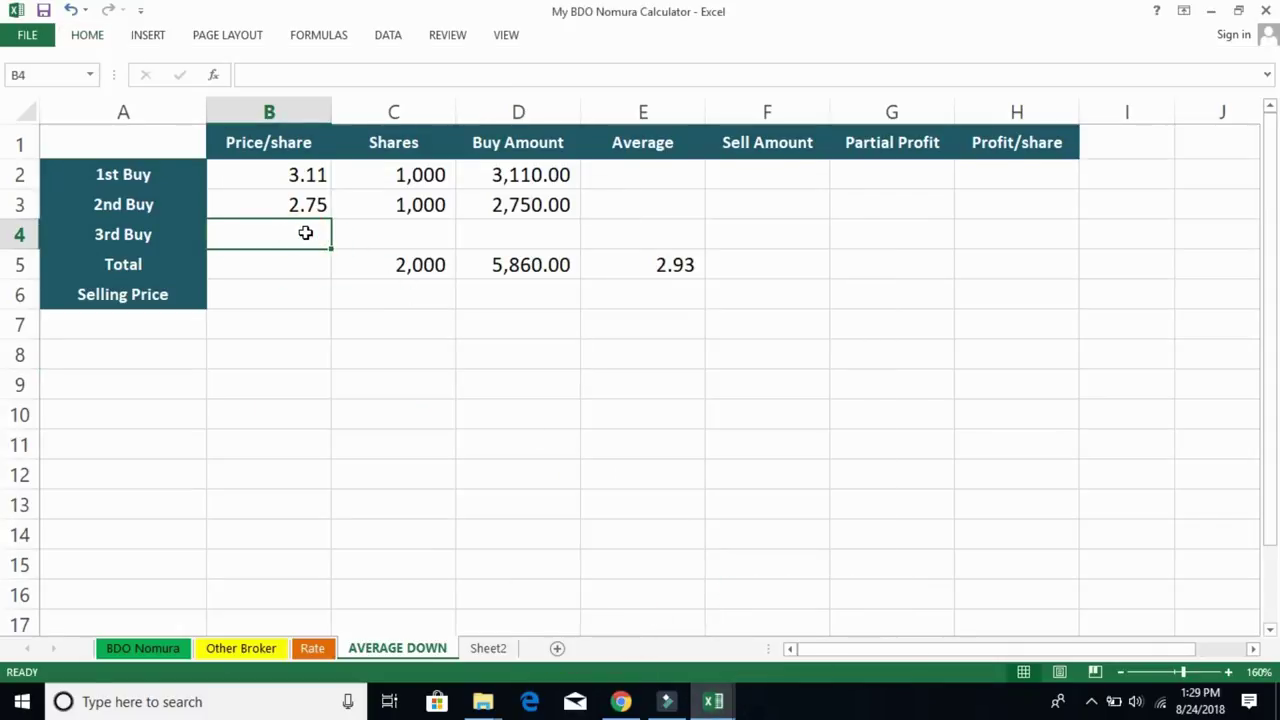
type("1.95")
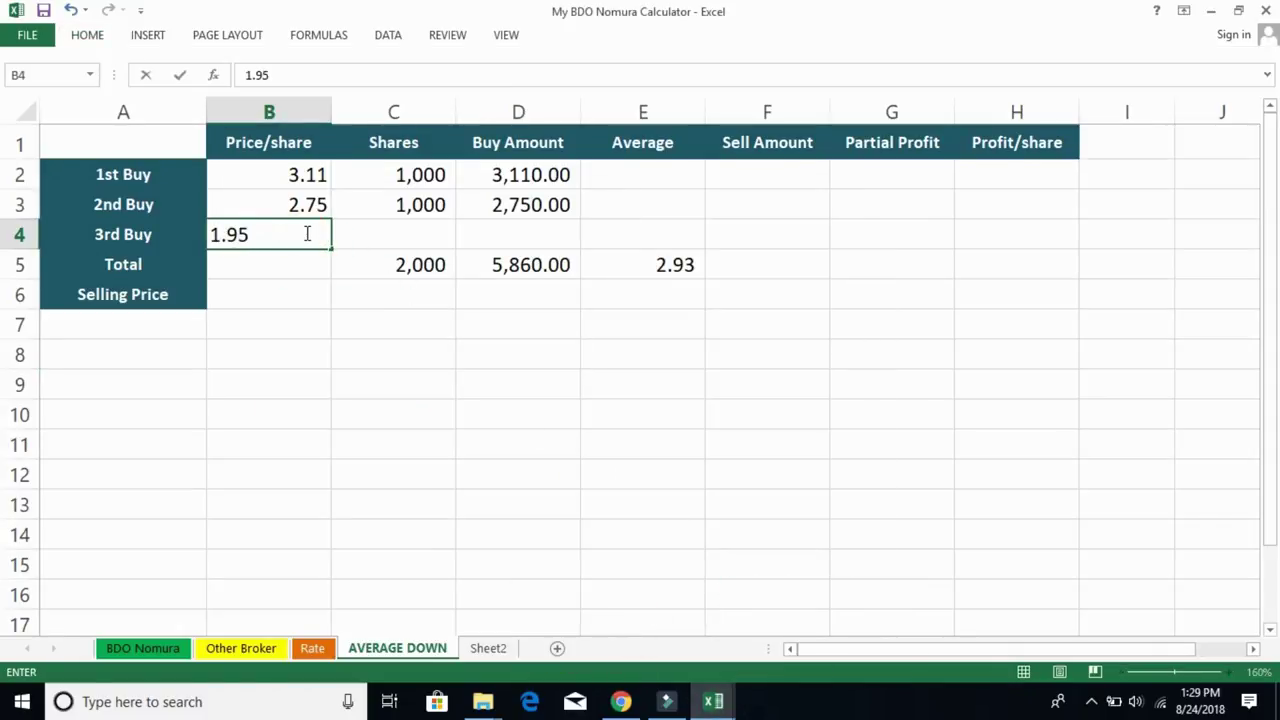
key("Return")
left_click(372, 206)
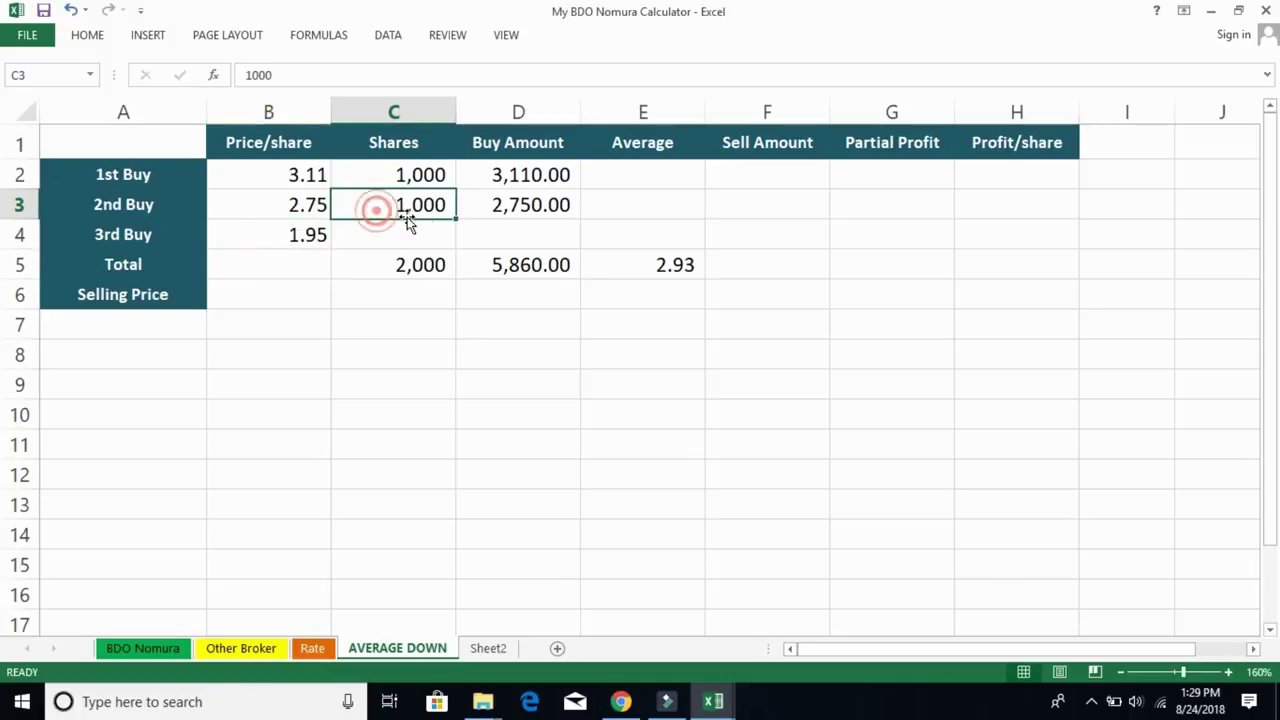
left_click(432, 236)
type("1000")
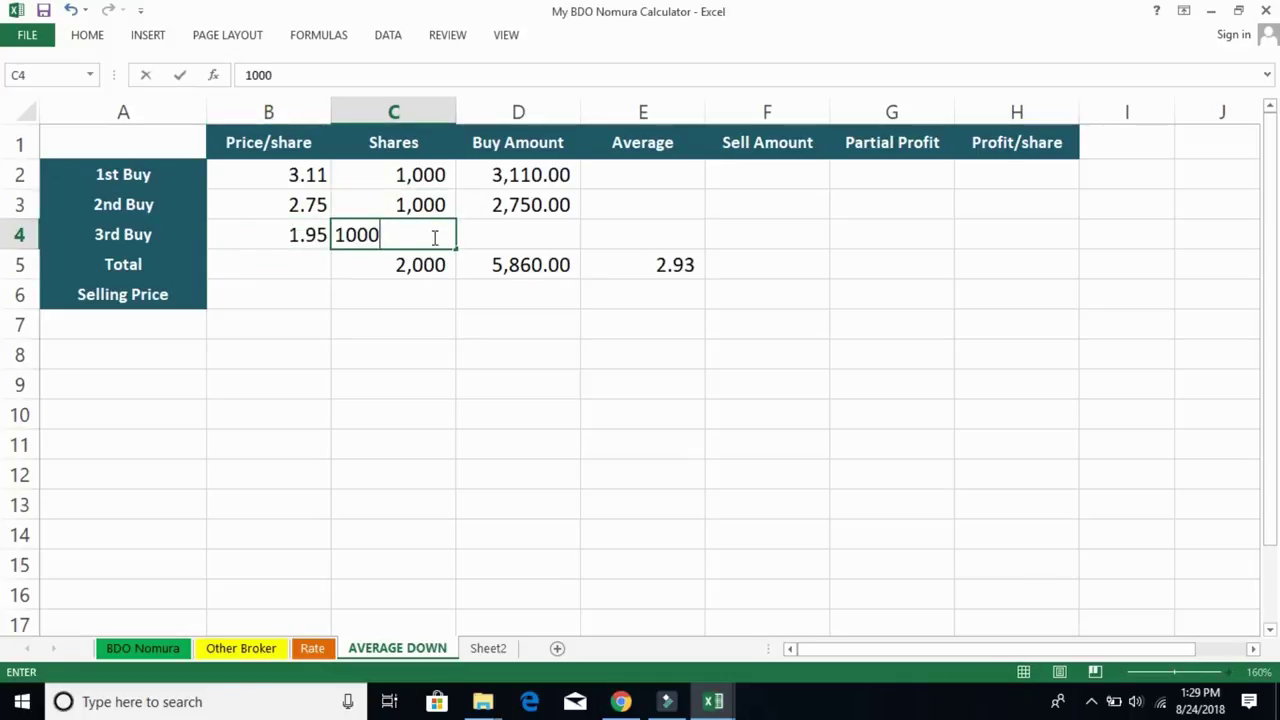
key("Return")
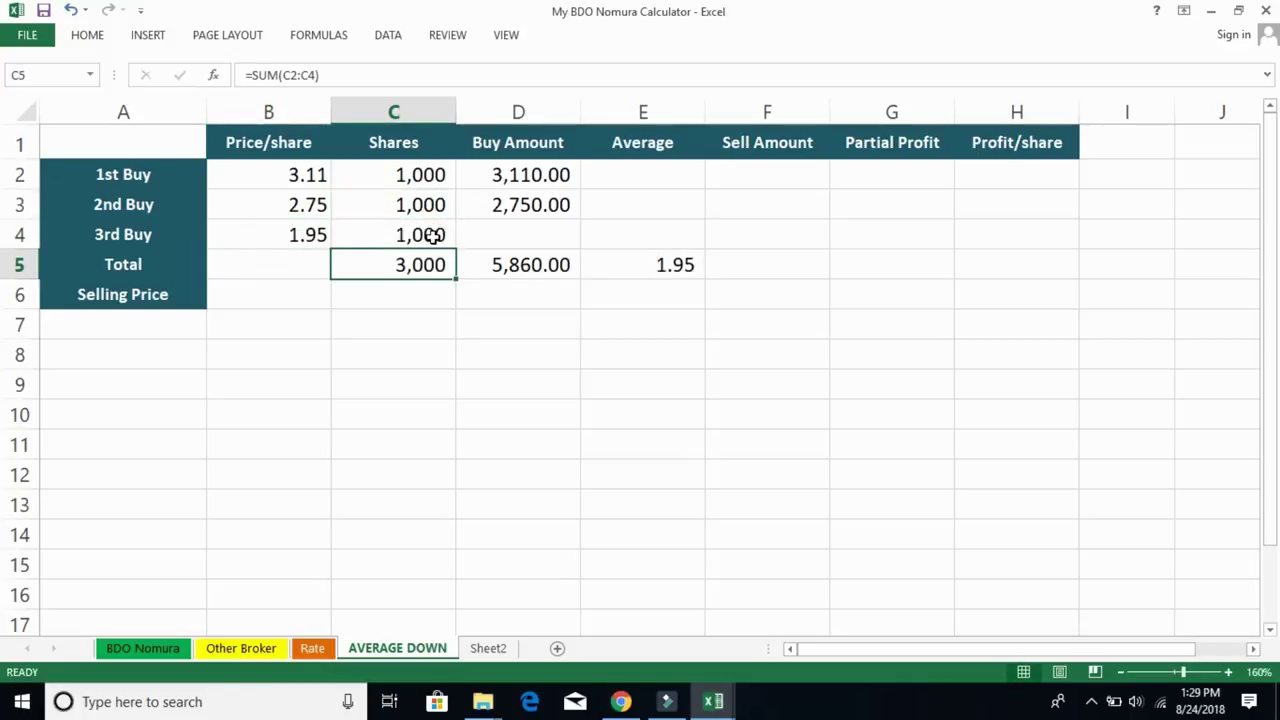
- Copy the Buy Amount formula from D3 down to D4 for the 3rd Buy
left_click(535, 203)
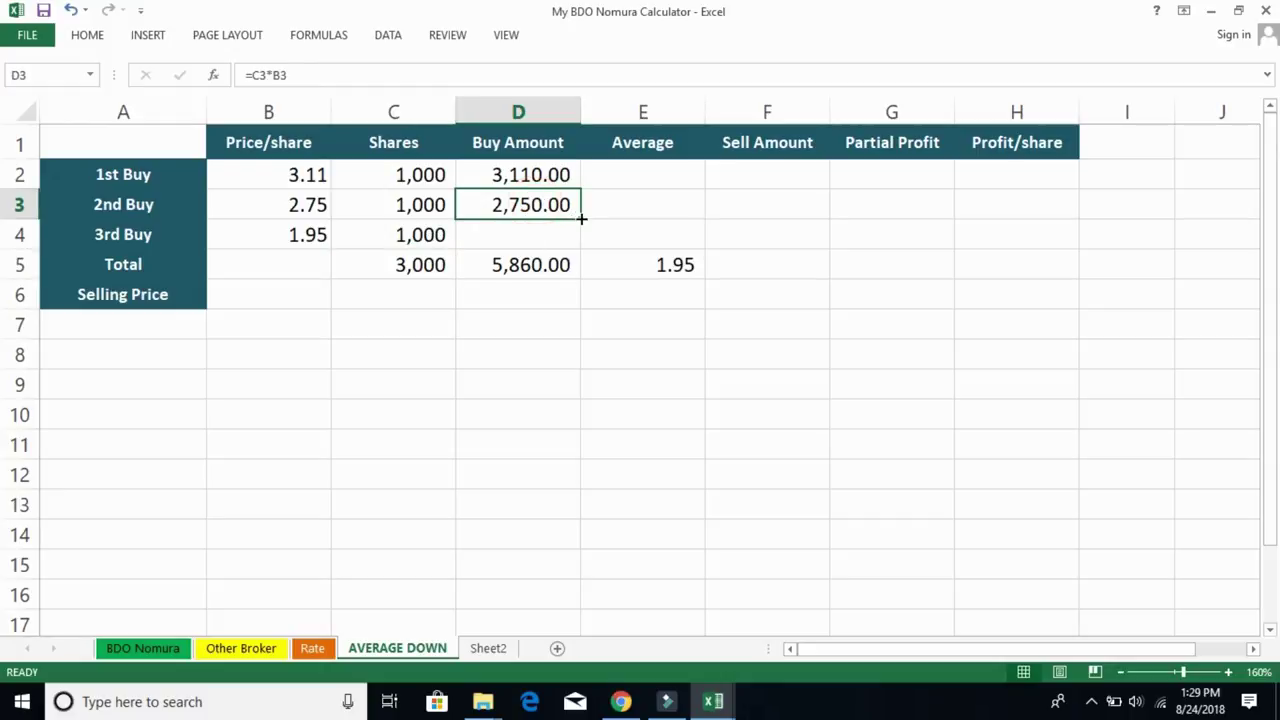
left_click_drag(581, 218, 580, 246)
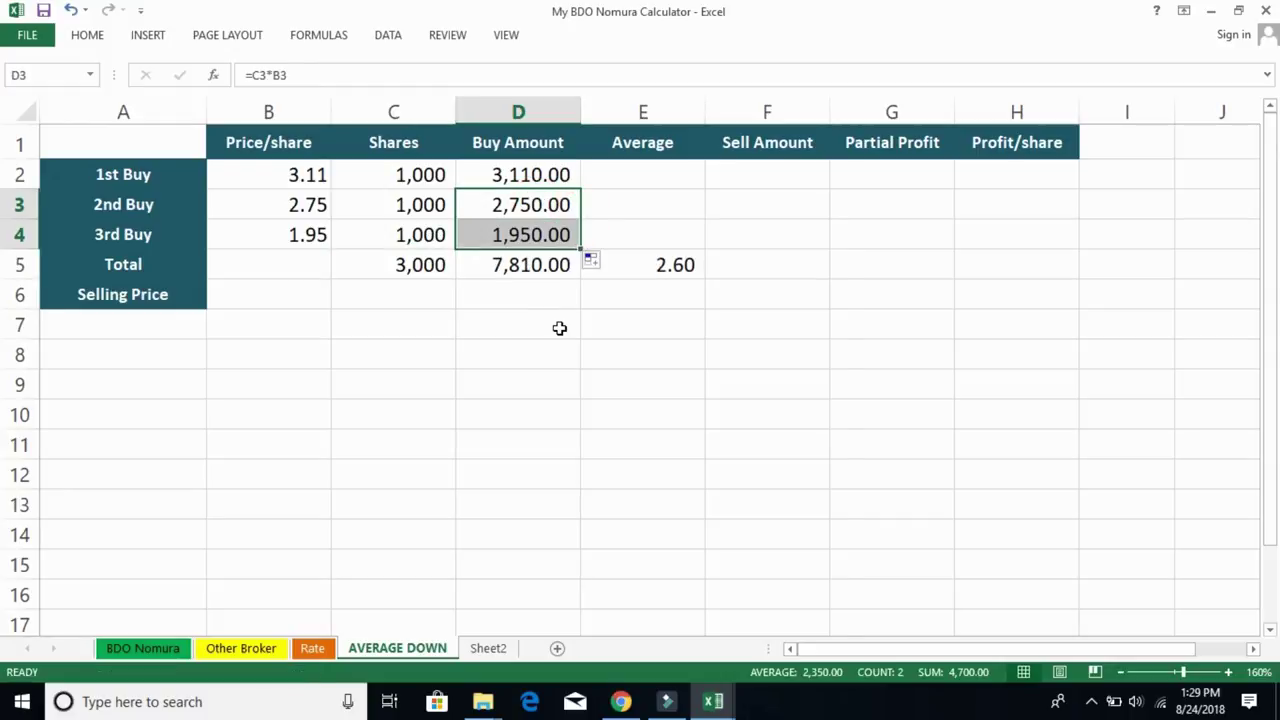
left_click(683, 349)
- Review the Average formula in E5 along with the Buy Amount cells D2:D4 and the Shares cells C2:C4 behind it
left_click(679, 267)
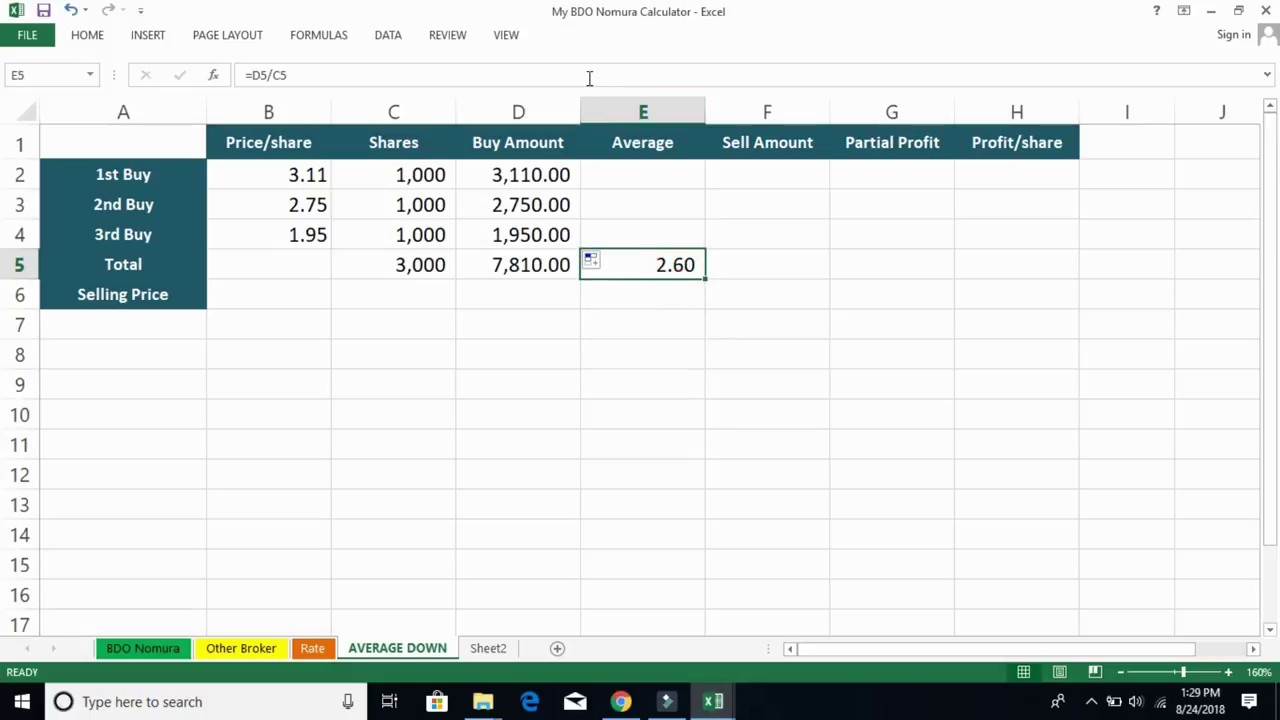
left_click(589, 78)
left_click(786, 323)
left_click_drag(551, 174, 545, 234)
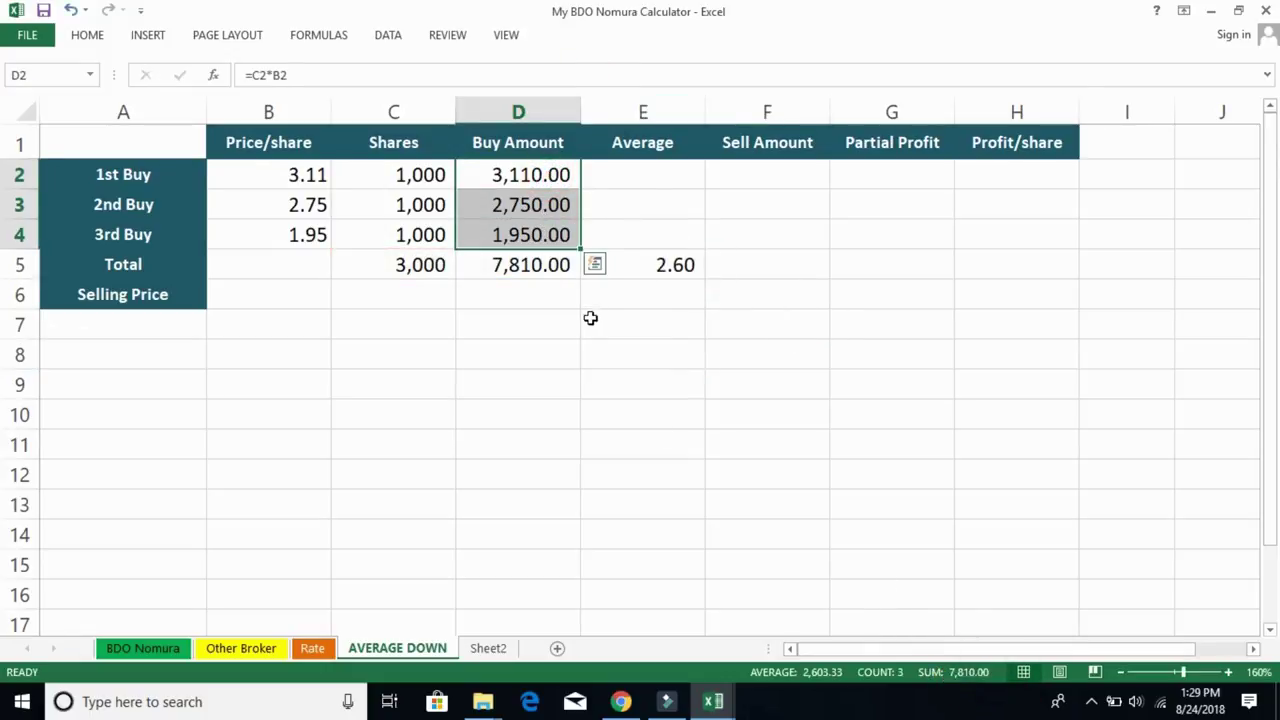
left_click_drag(445, 176, 440, 235)
left_click(759, 362)
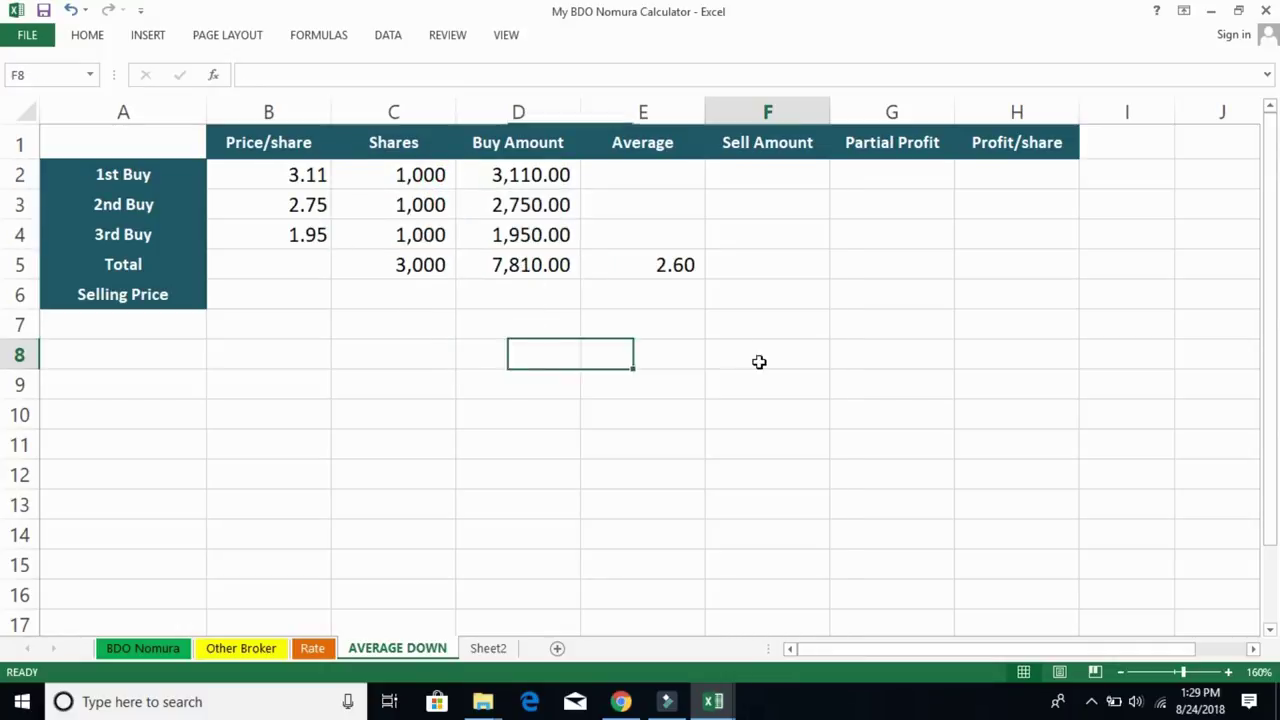
- Check the latest SSI candles in Chrome, and return to the My BDO Nomura Calculator workbook to enter the Selling Price as 2.25 in B6
left_click(641, 704)
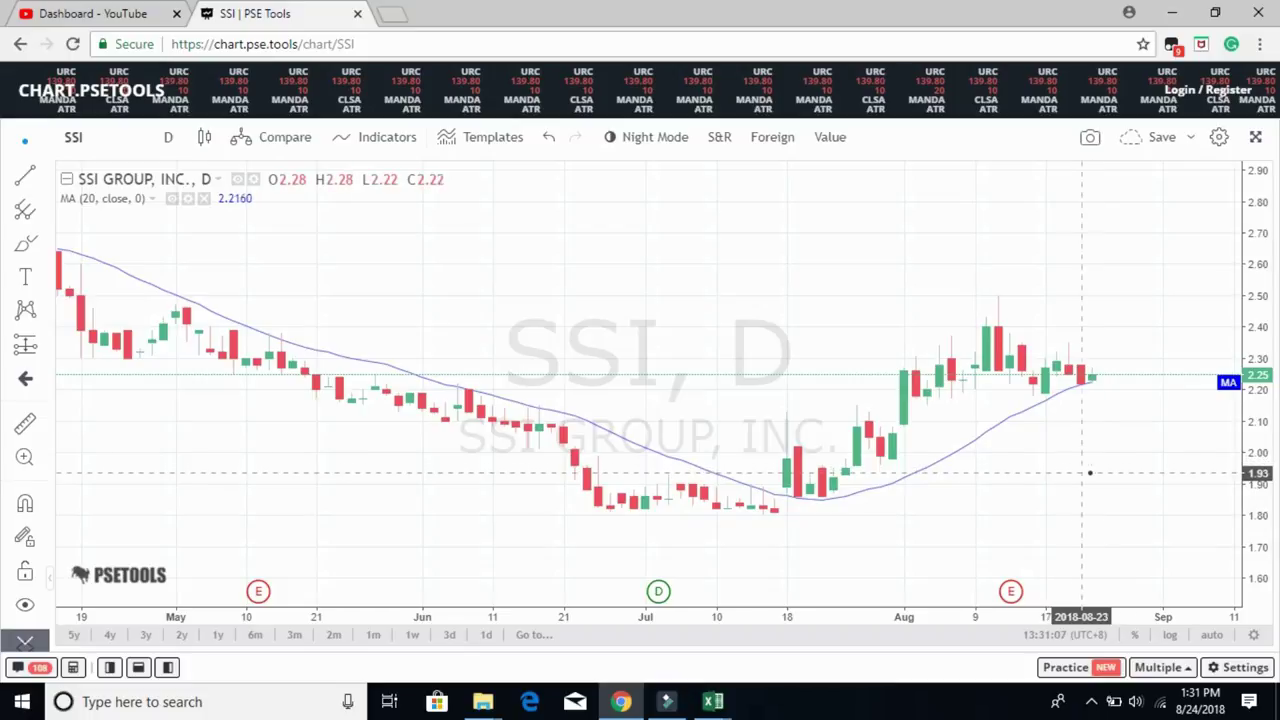
left_click(716, 702)
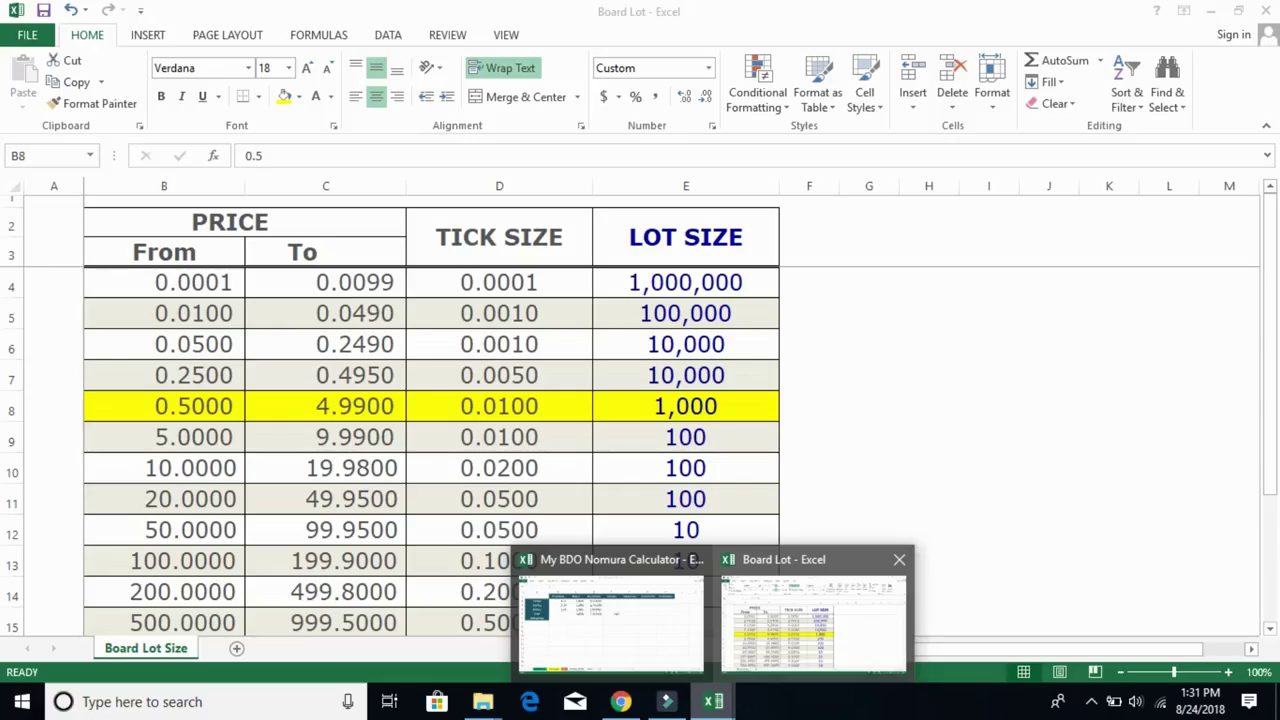
left_click(674, 634)
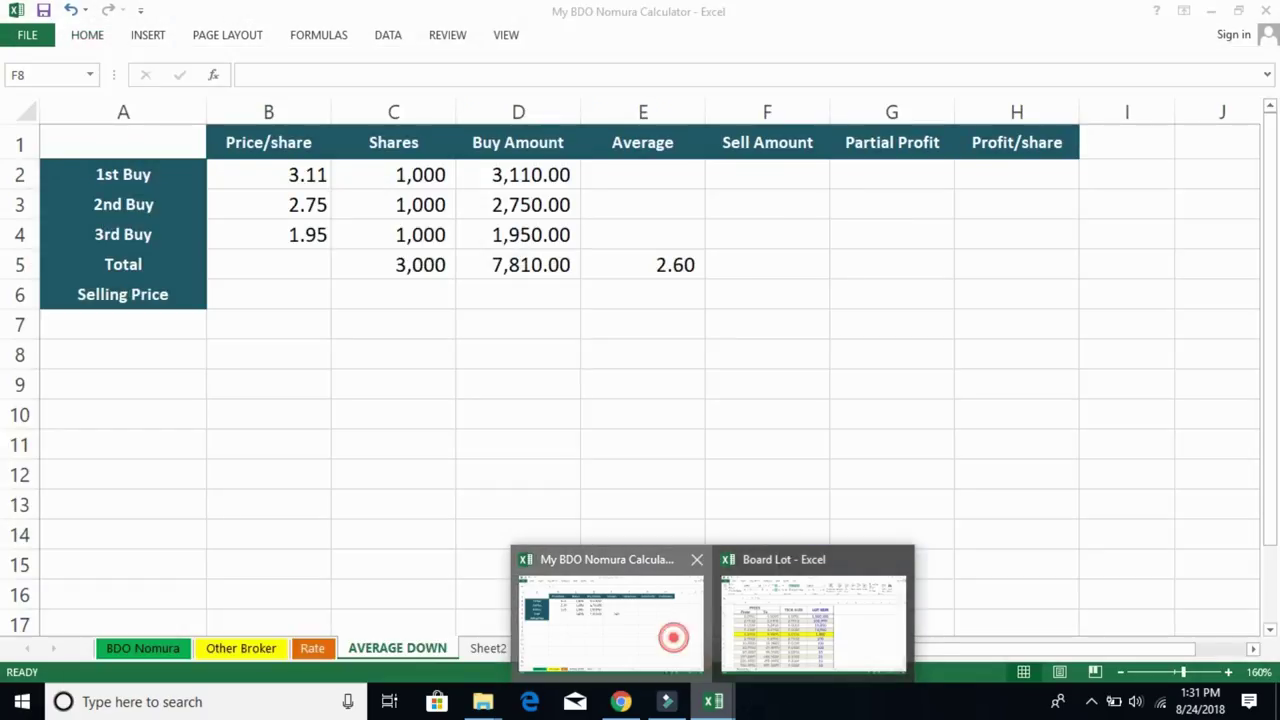
left_click(296, 292)
type("2.2")
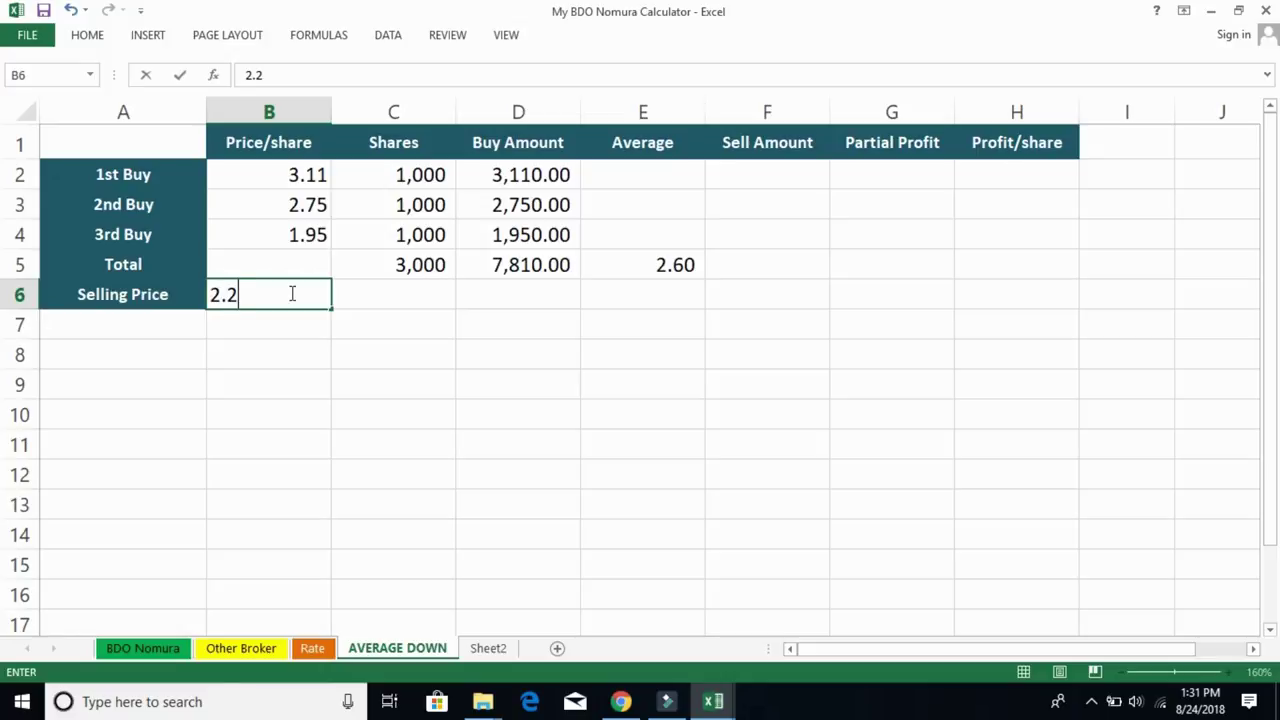
type("5")
key("Return")
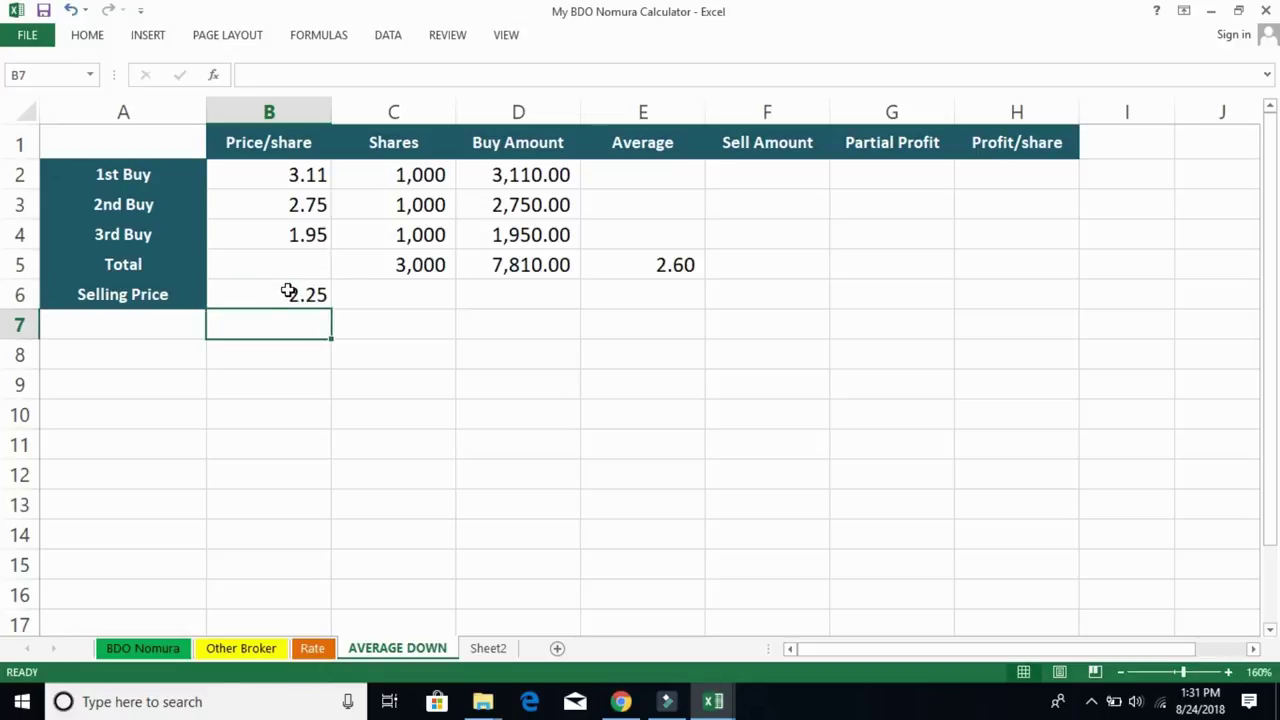
- Calculate the Sell Amount in F5 as total shares times the selling price with =C5*B6
left_click(762, 269)
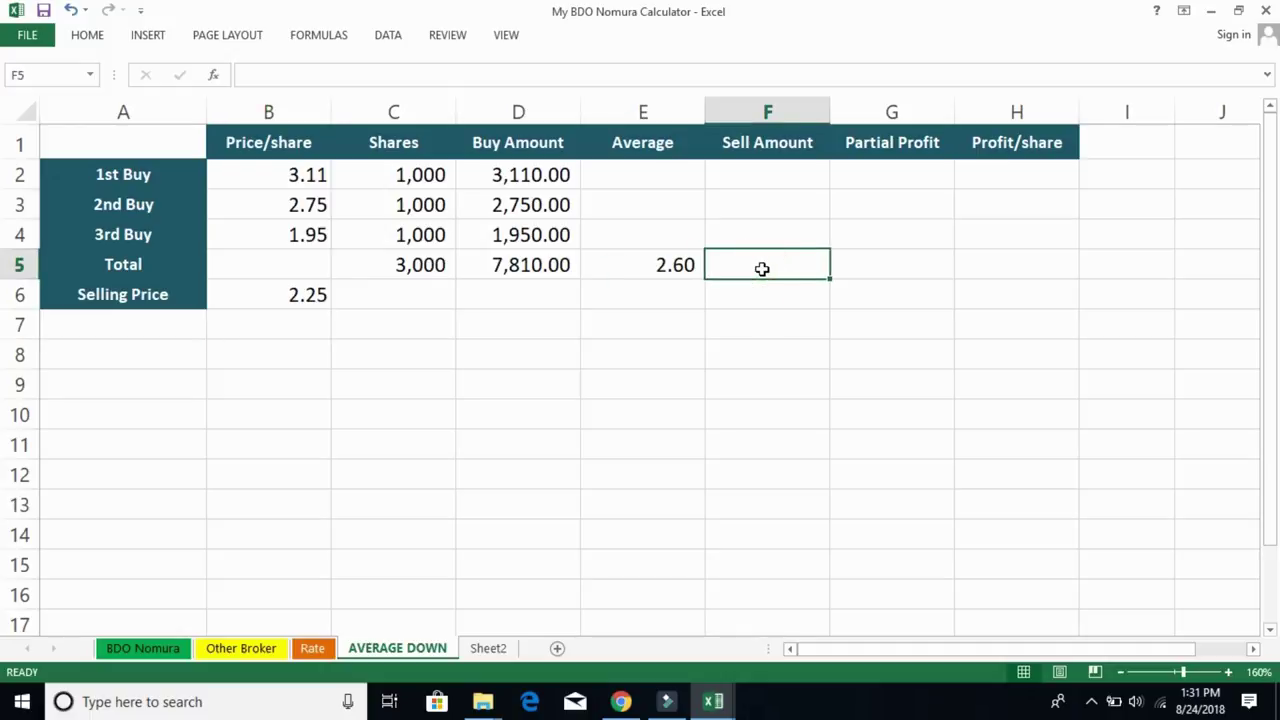
type("=")
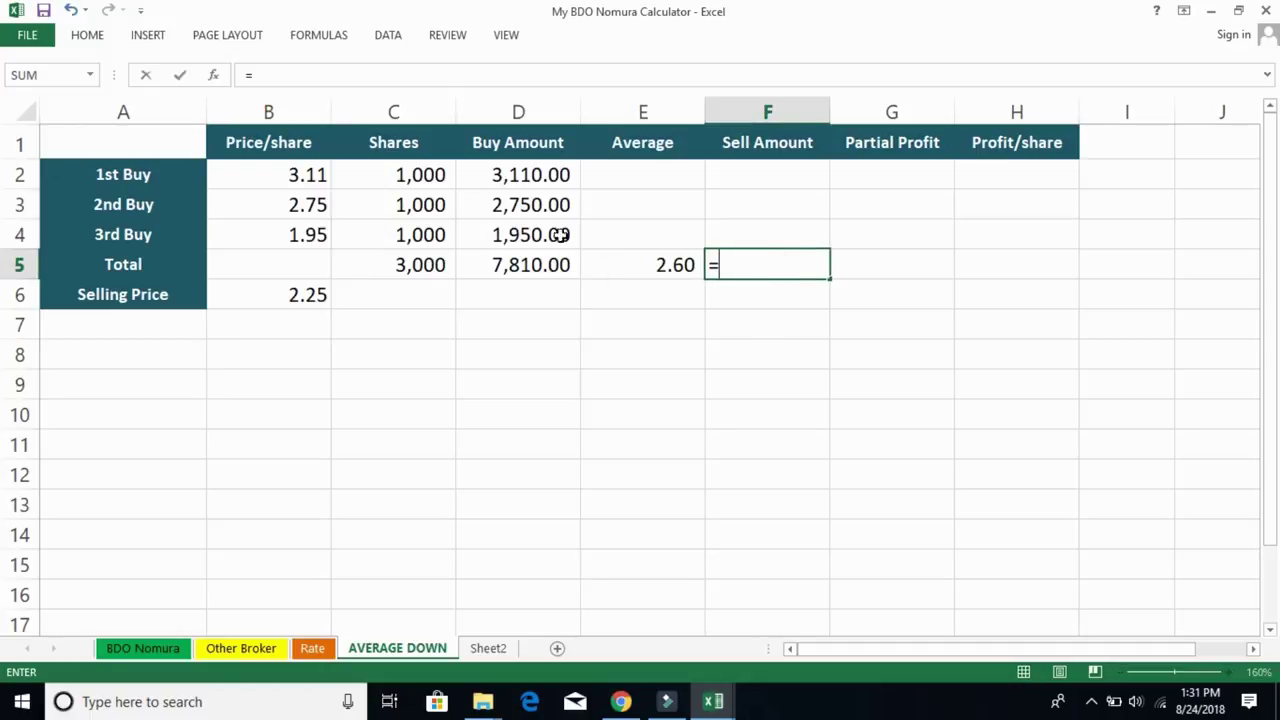
left_click(421, 274)
type("*")
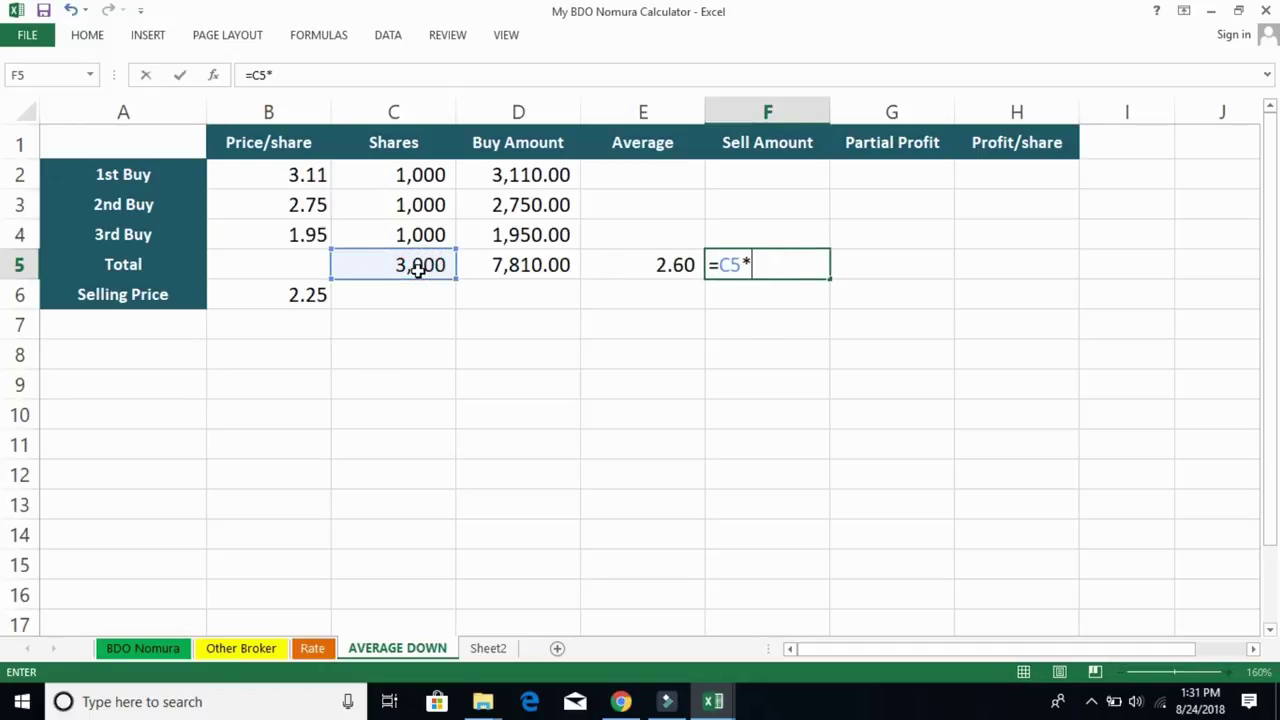
left_click(308, 296)
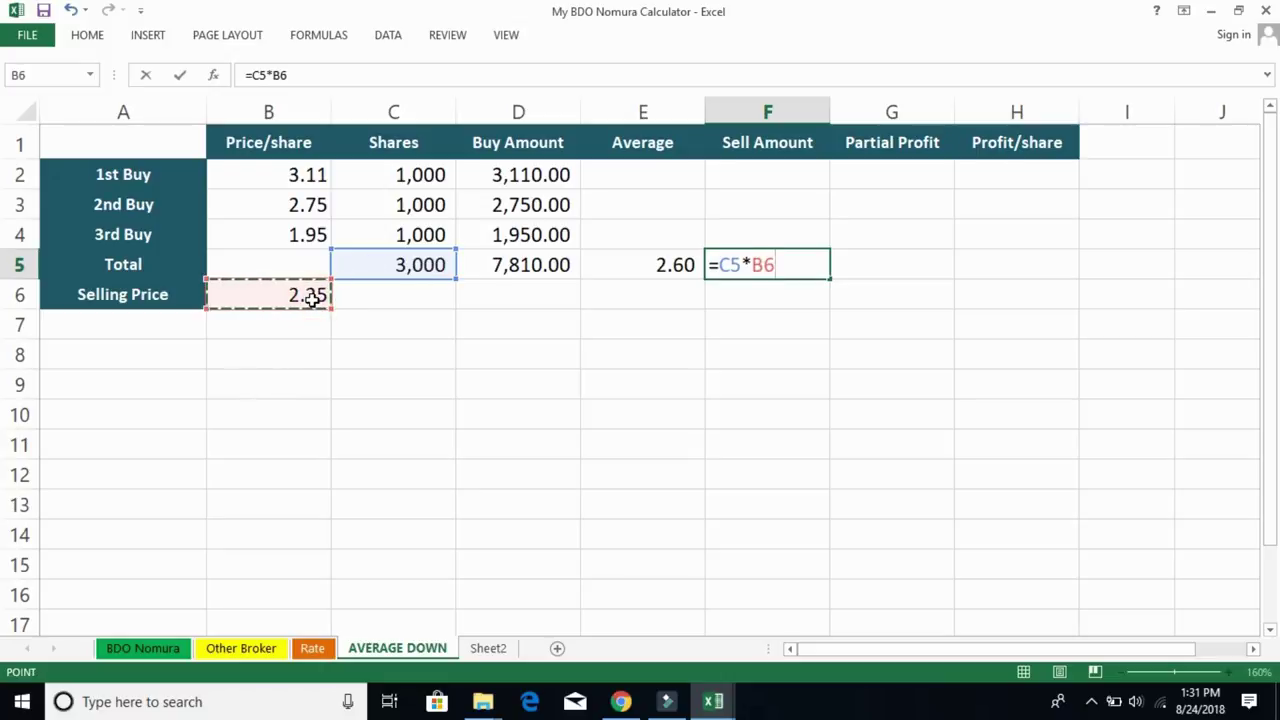
key("Return")
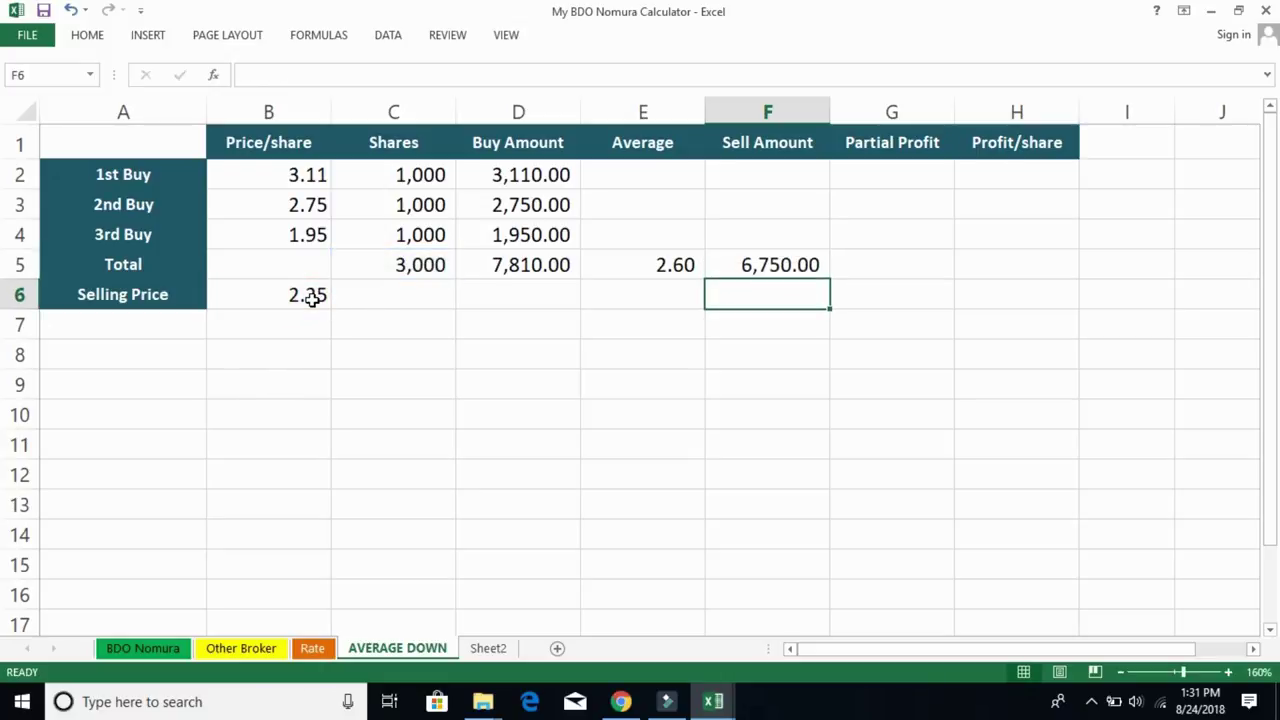
- Calculate the Partial Profit in G5 as Sell Amount minus total Buy Amount with =F5-D5
left_click(897, 272)
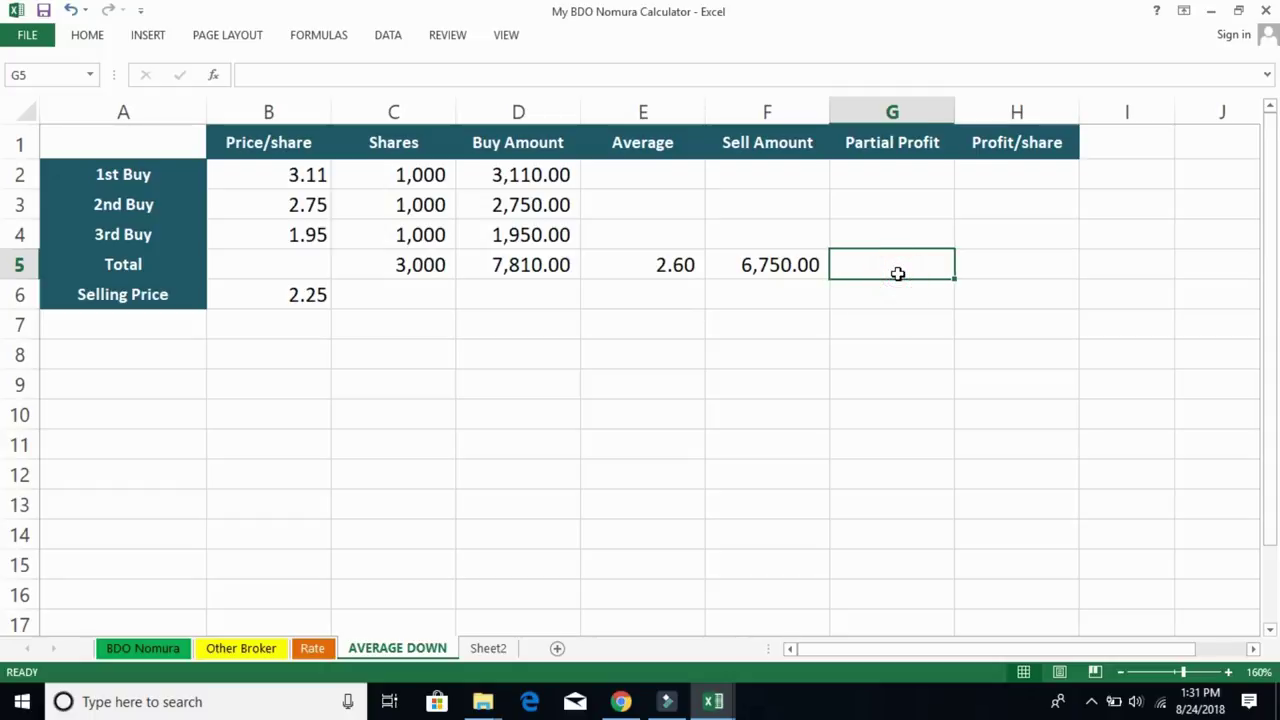
type("=")
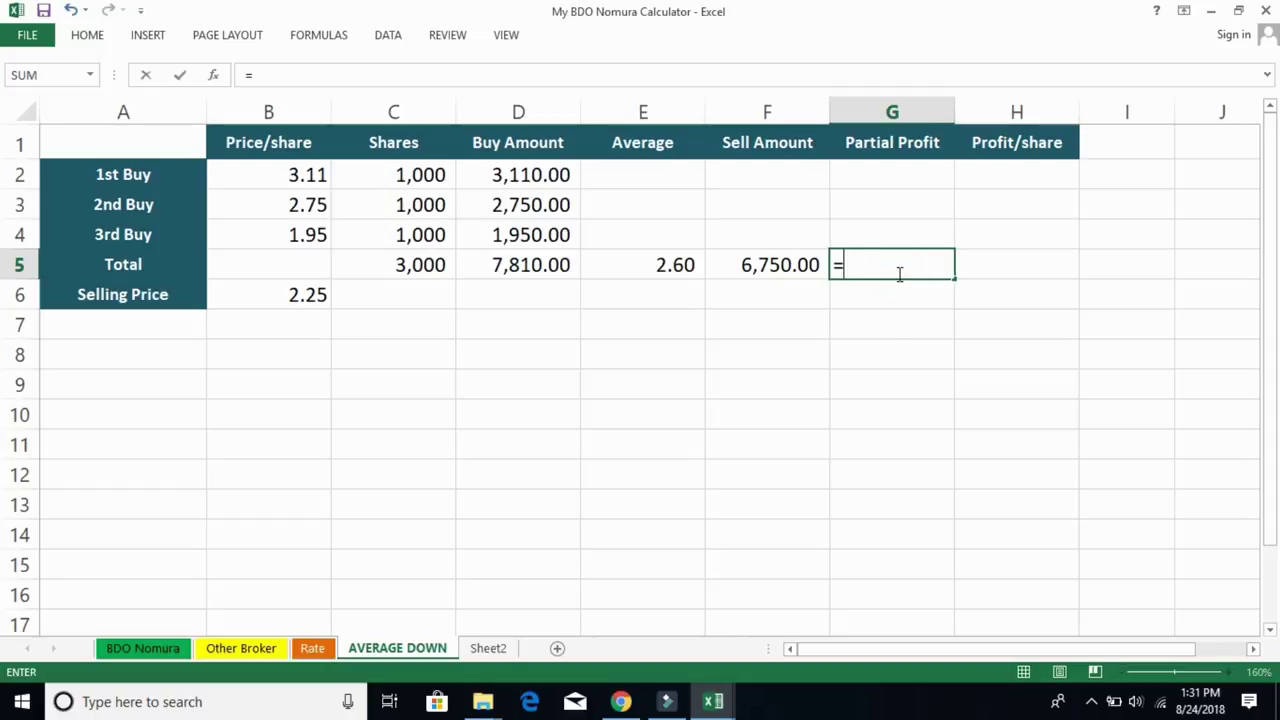
left_click(787, 272)
type("-")
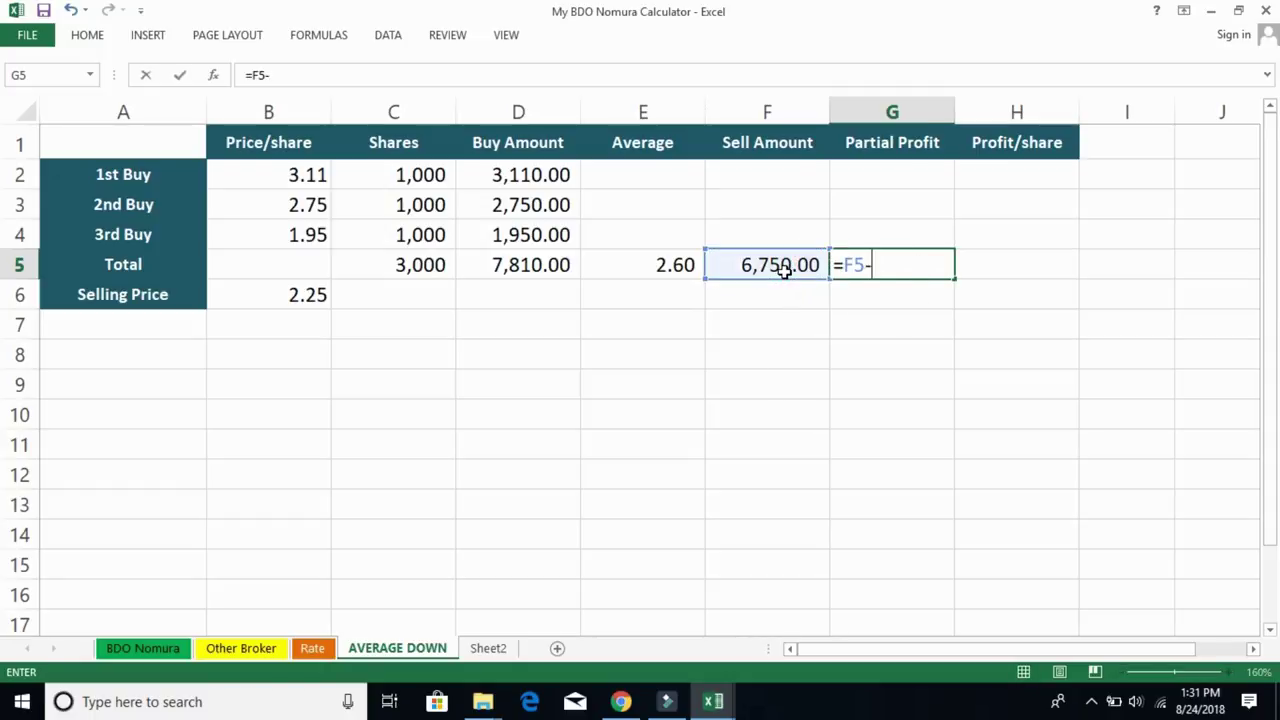
left_click(540, 268)
key("Return")
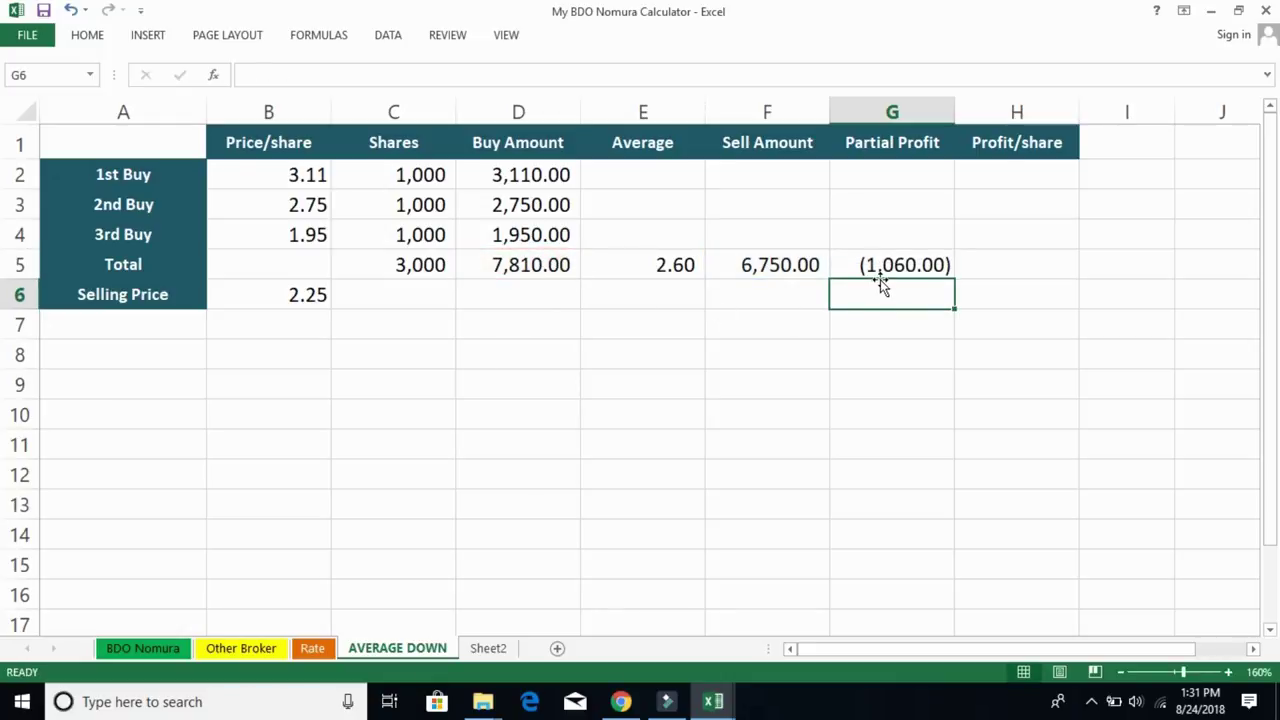
- Calculate the Profit/share in H5 by dividing the Partial Profit by the total shares with =G5/C5
left_click(1009, 273)
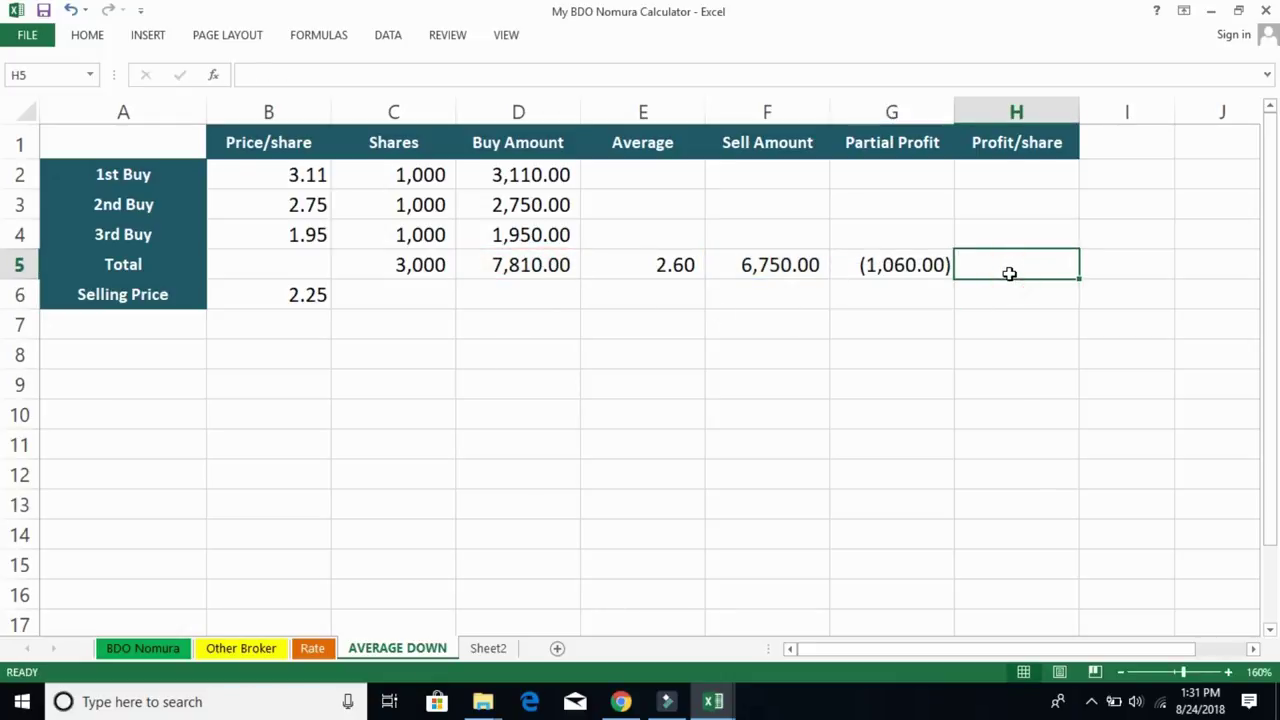
type("=")
key("Left")
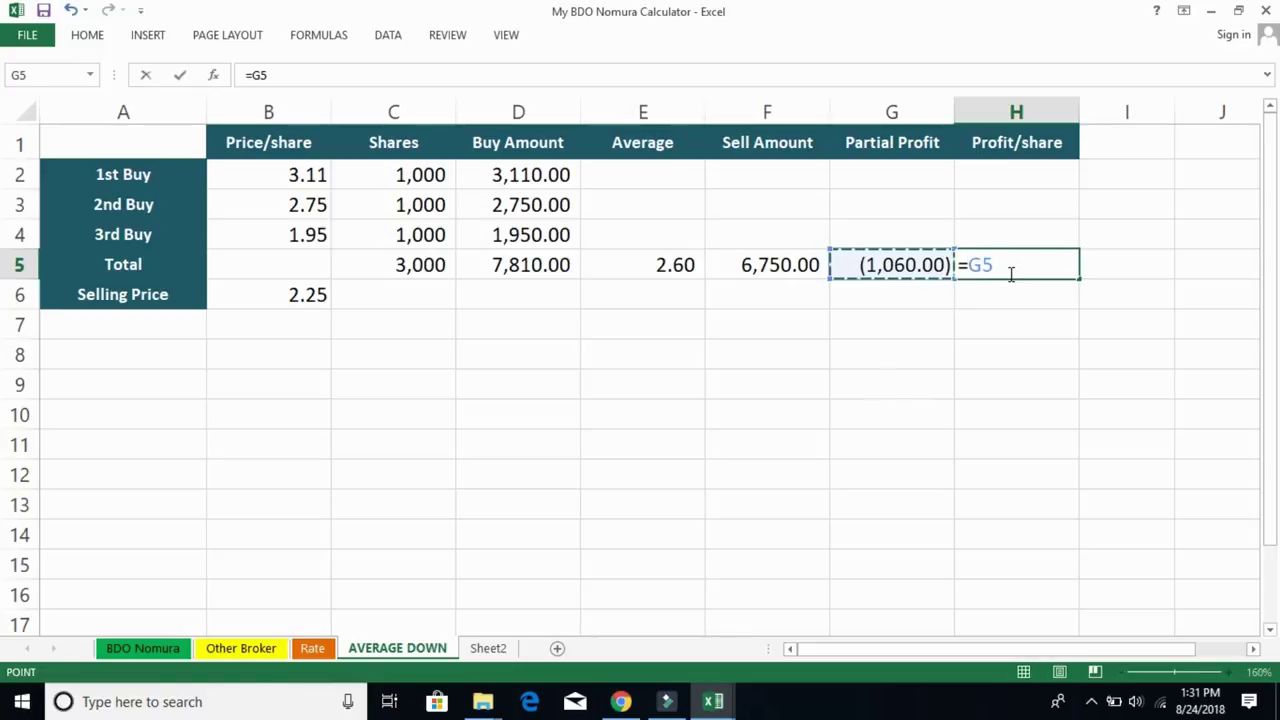
type("/")
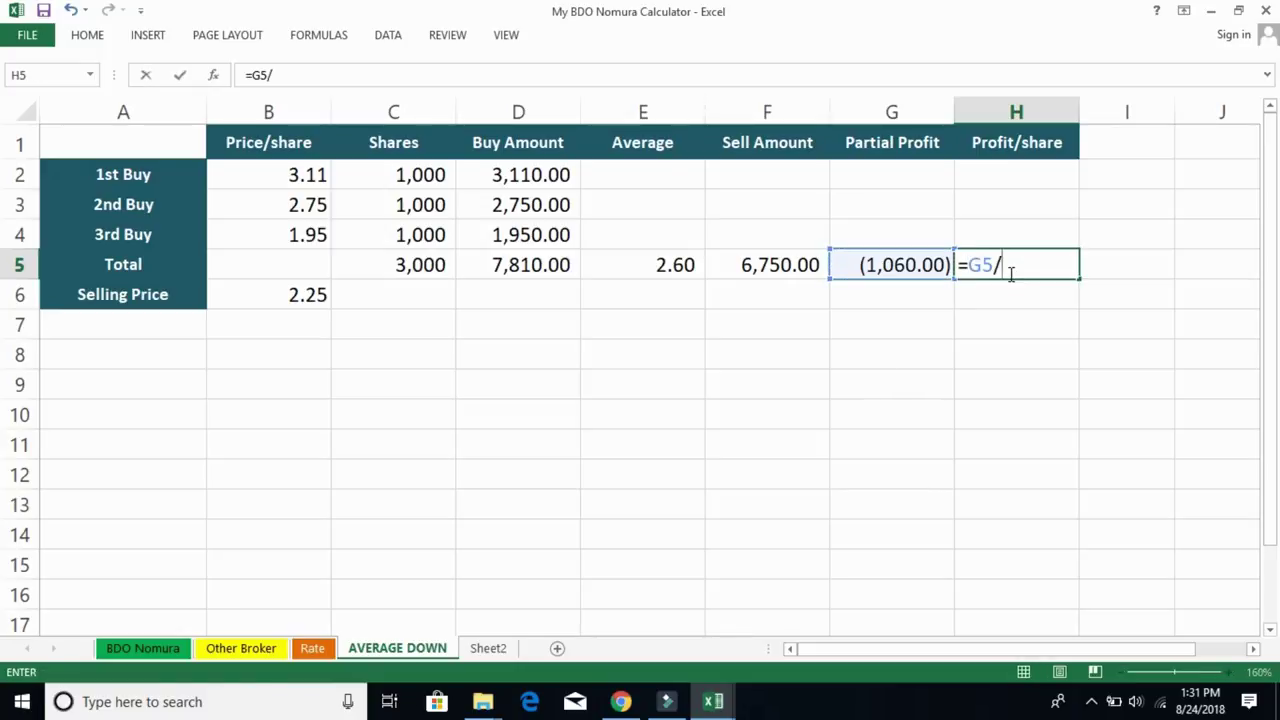
left_click(434, 268)
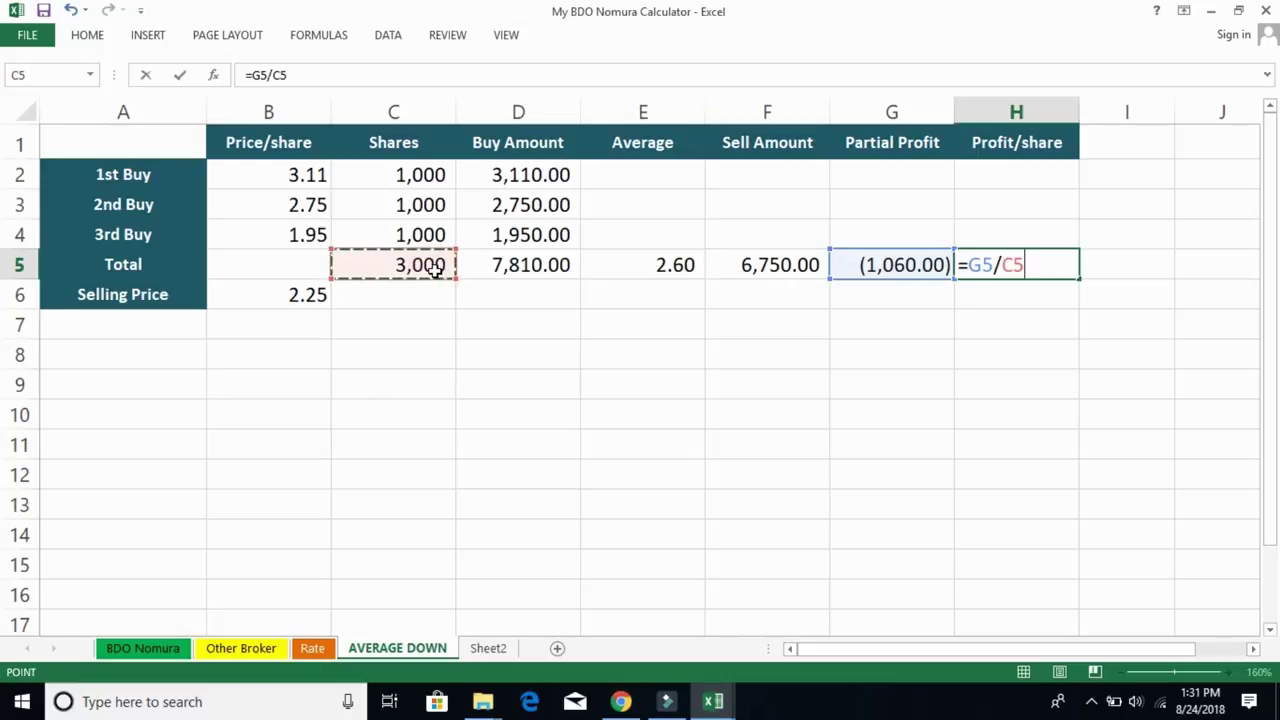
key("Return")
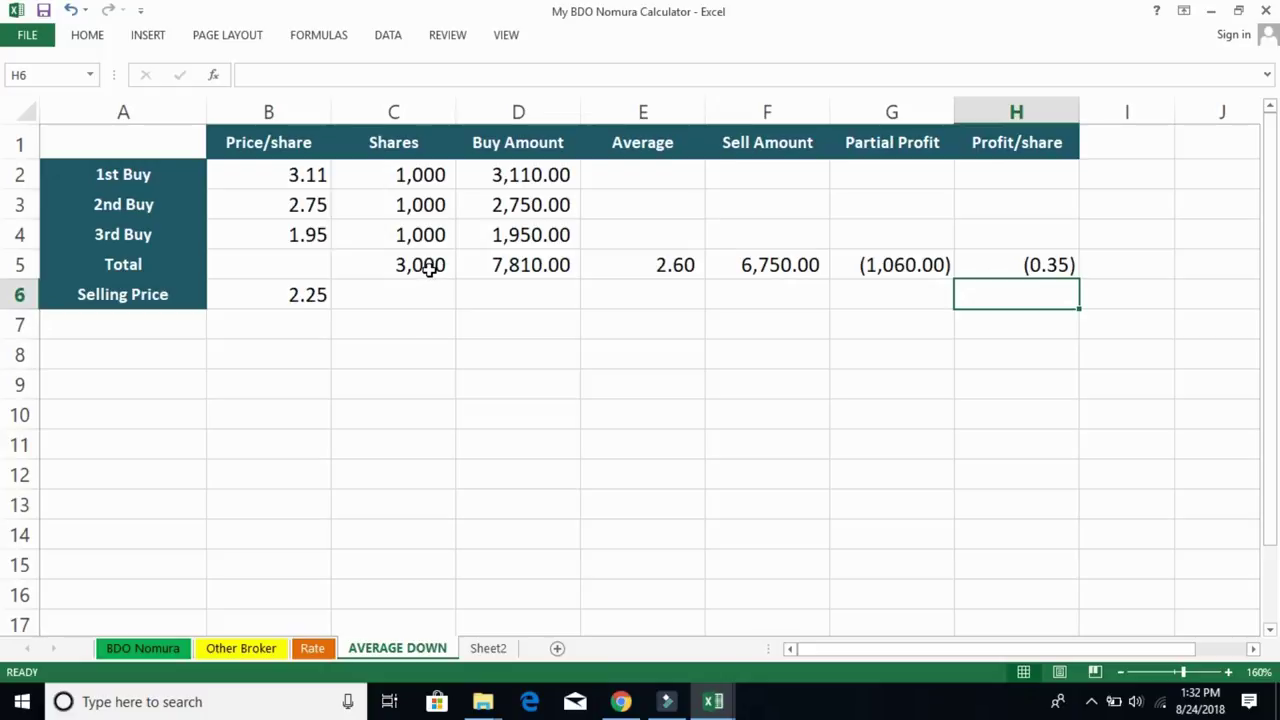
left_click(416, 384)
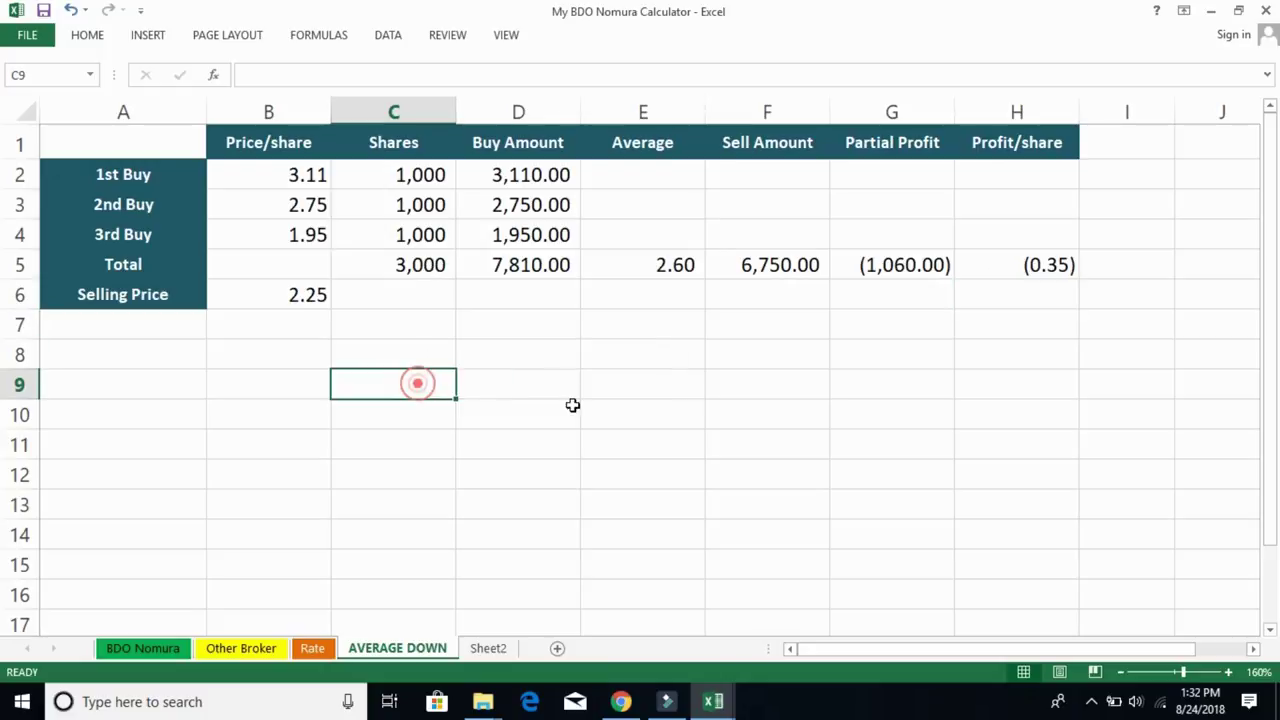
left_click(684, 411)
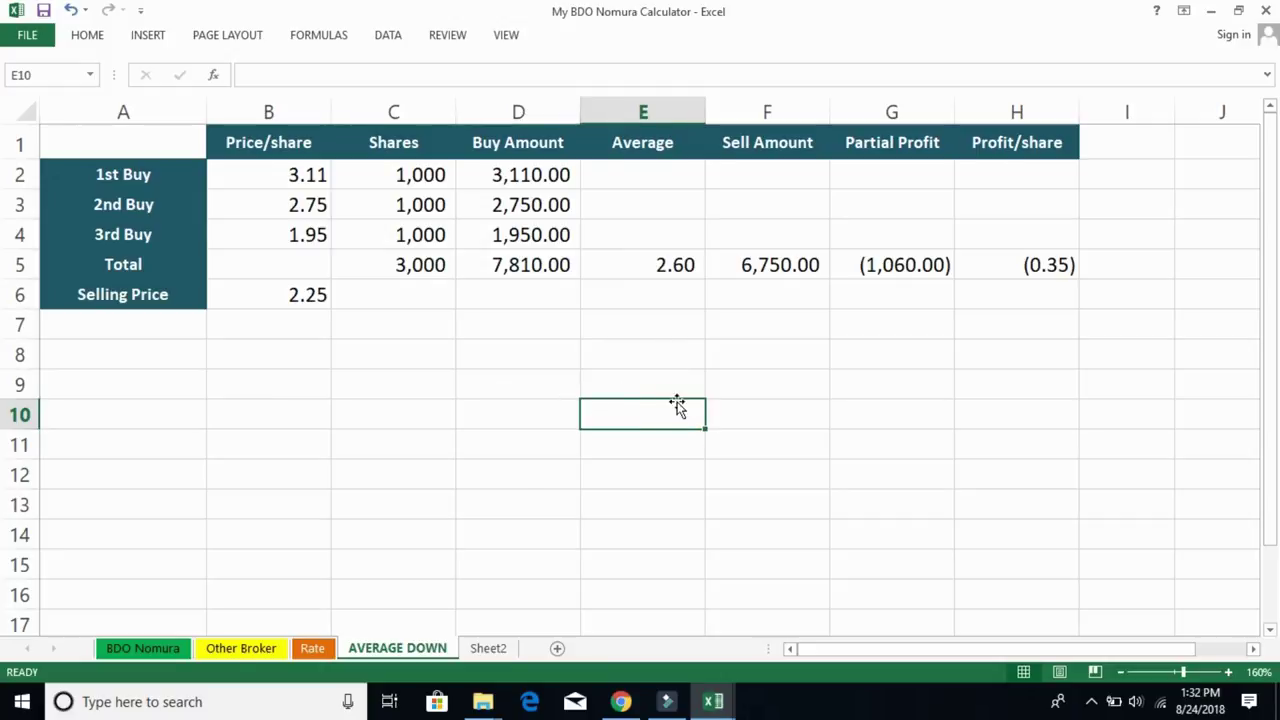
left_click(452, 468)
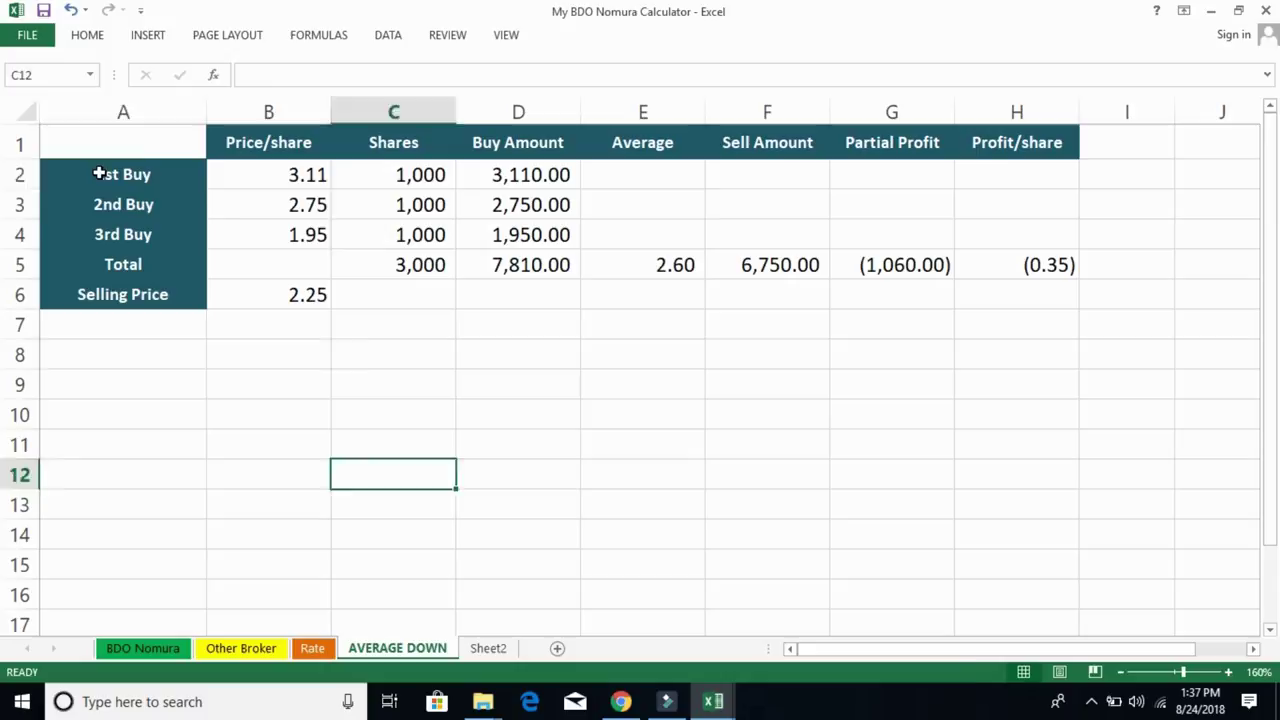
- Copy the whole calculation block A2:H6 and paste it below the original, starting at A8
left_click_drag(98, 174, 1072, 308)
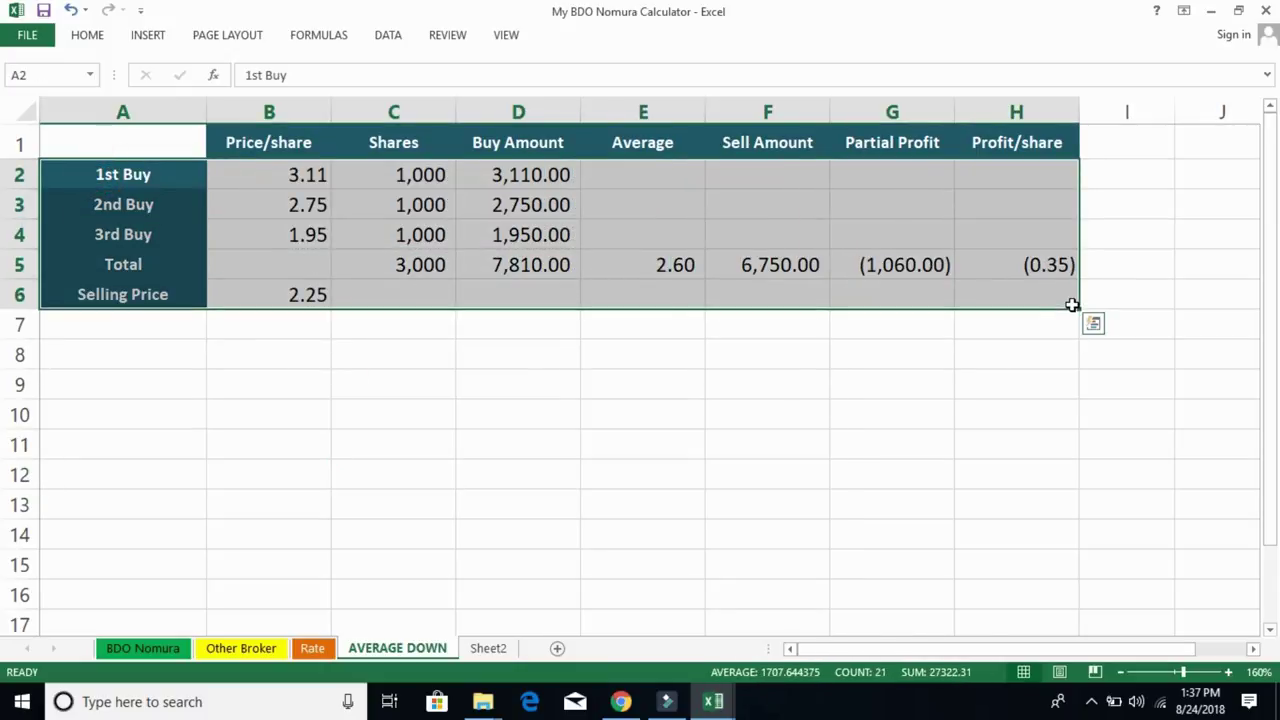
key("ctrl+c")
left_click(110, 351)
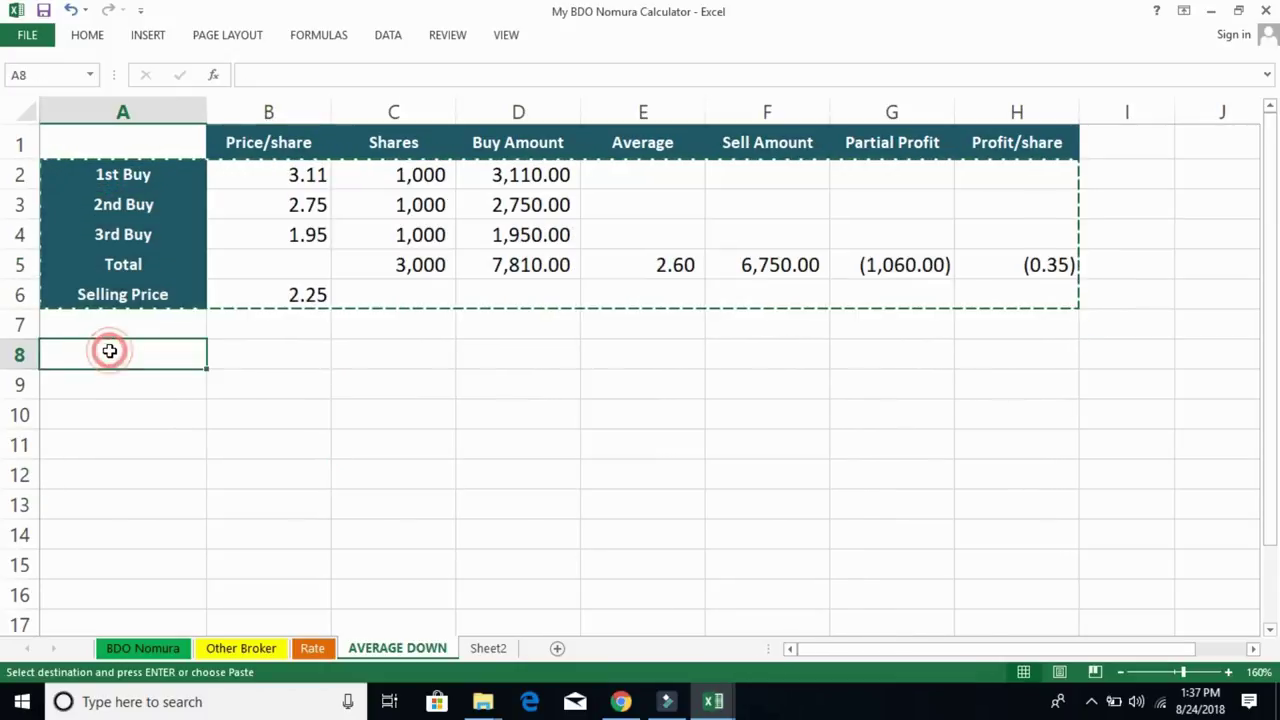
key("ctrl+v")
key("Escape")
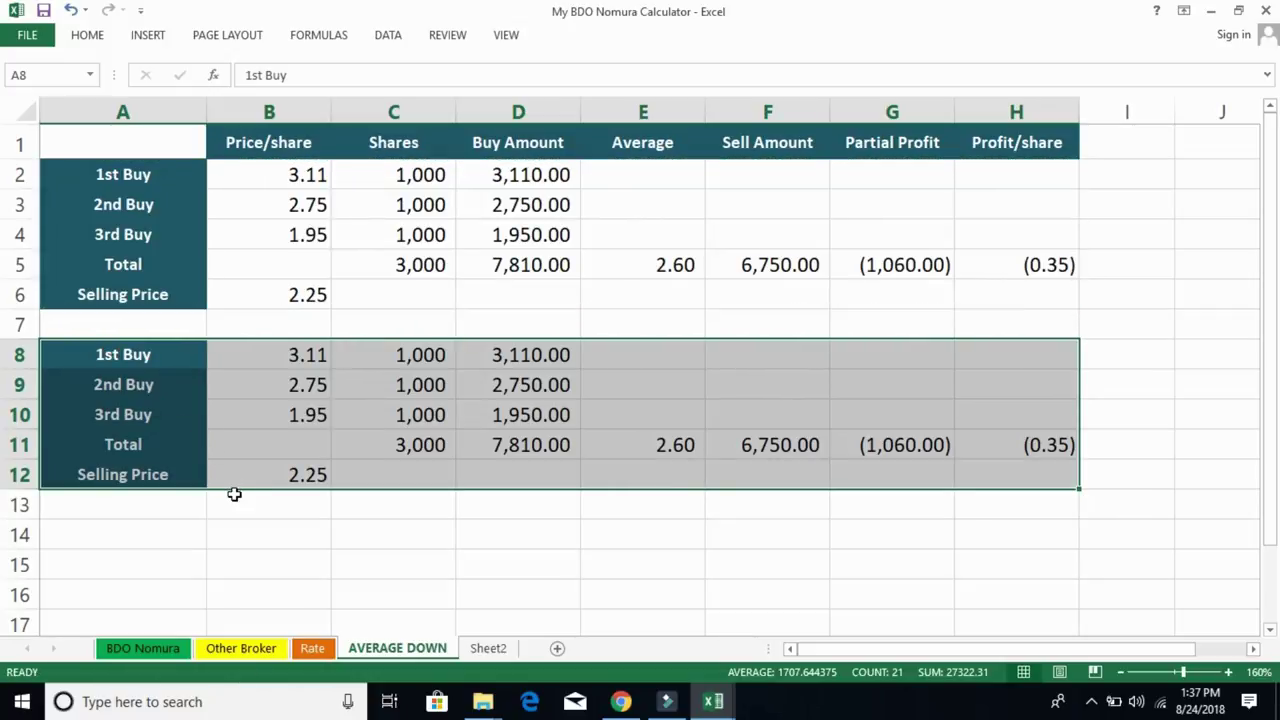
left_click(234, 496)
left_click(706, 540)
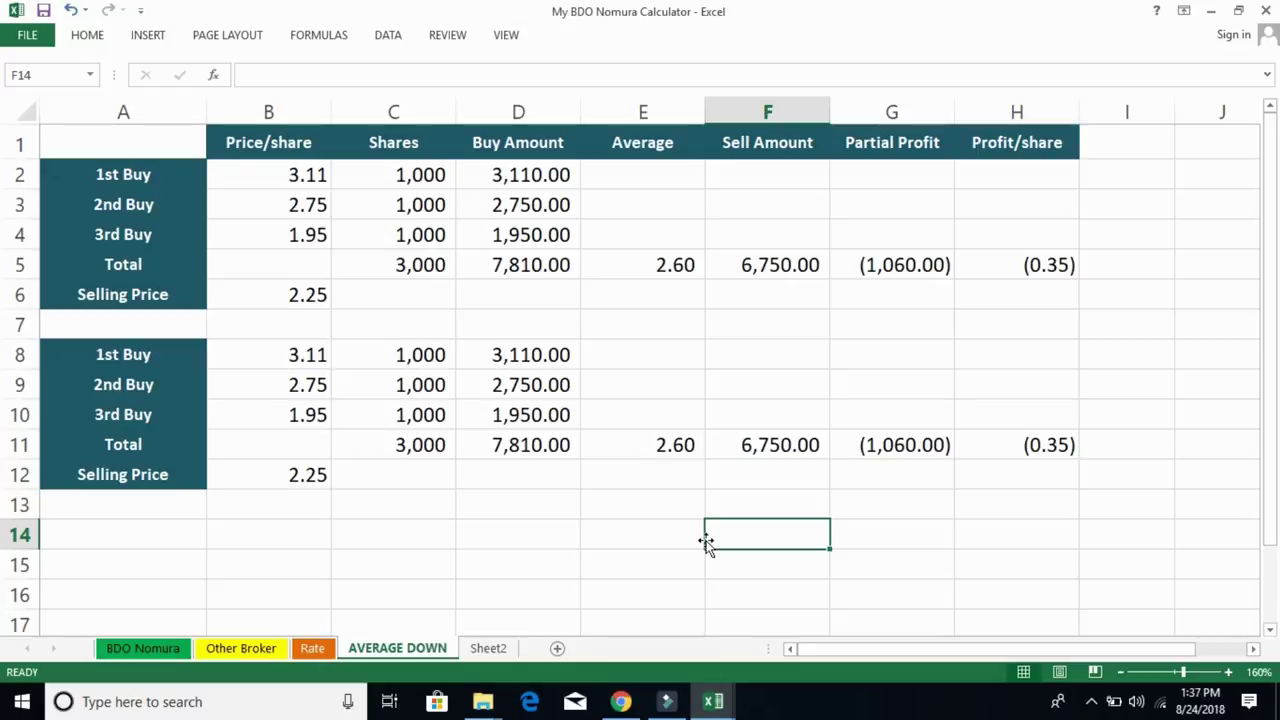
- Check the SSI chart in Chrome, return to the My BDO Nomura Calculator workbook, and compare the copied Selling Price in B12 with the 3rd Buy price in B10
left_click(621, 699)
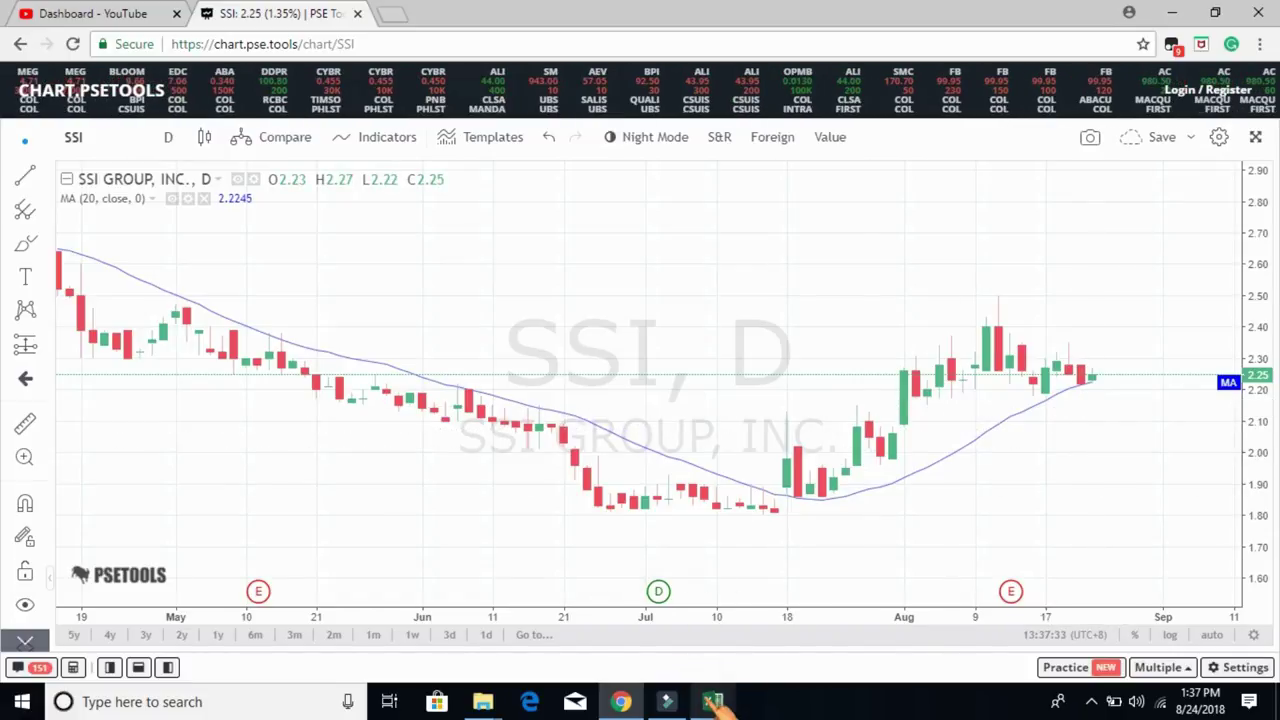
mouse_move(714, 700)
left_click(686, 640)
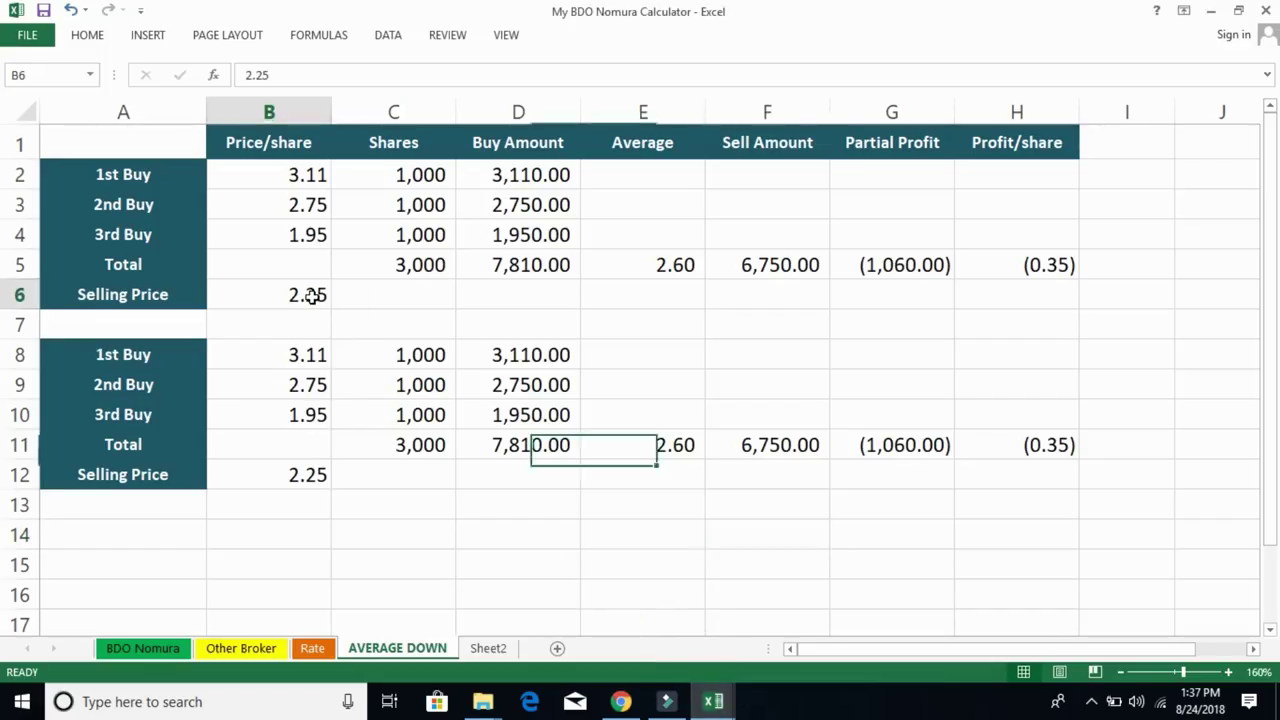
left_click(323, 474)
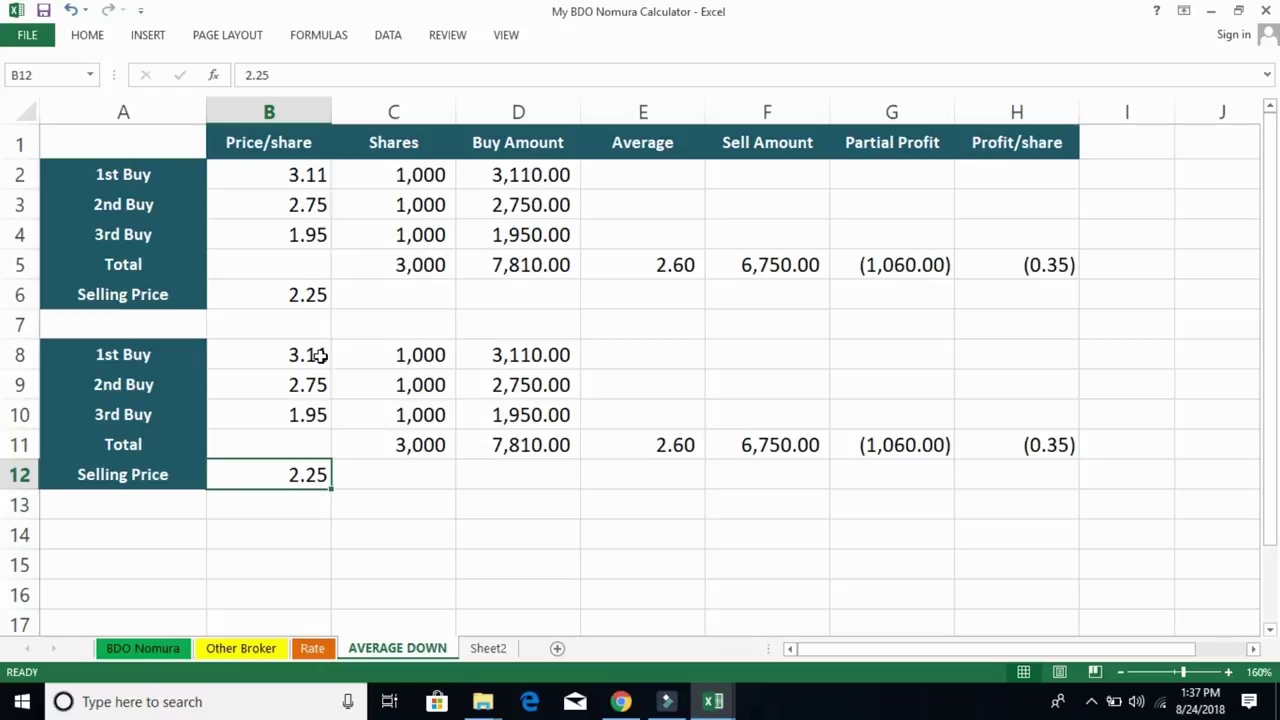
left_click(312, 413)
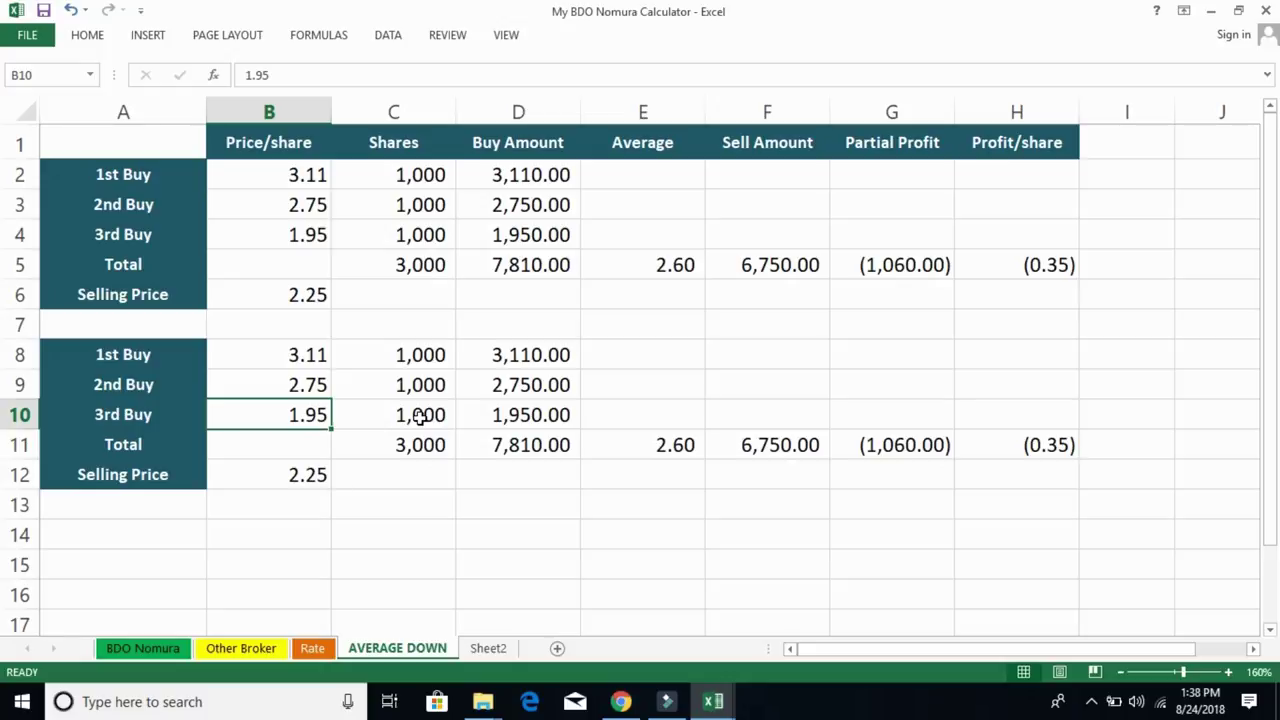
left_click(392, 472)
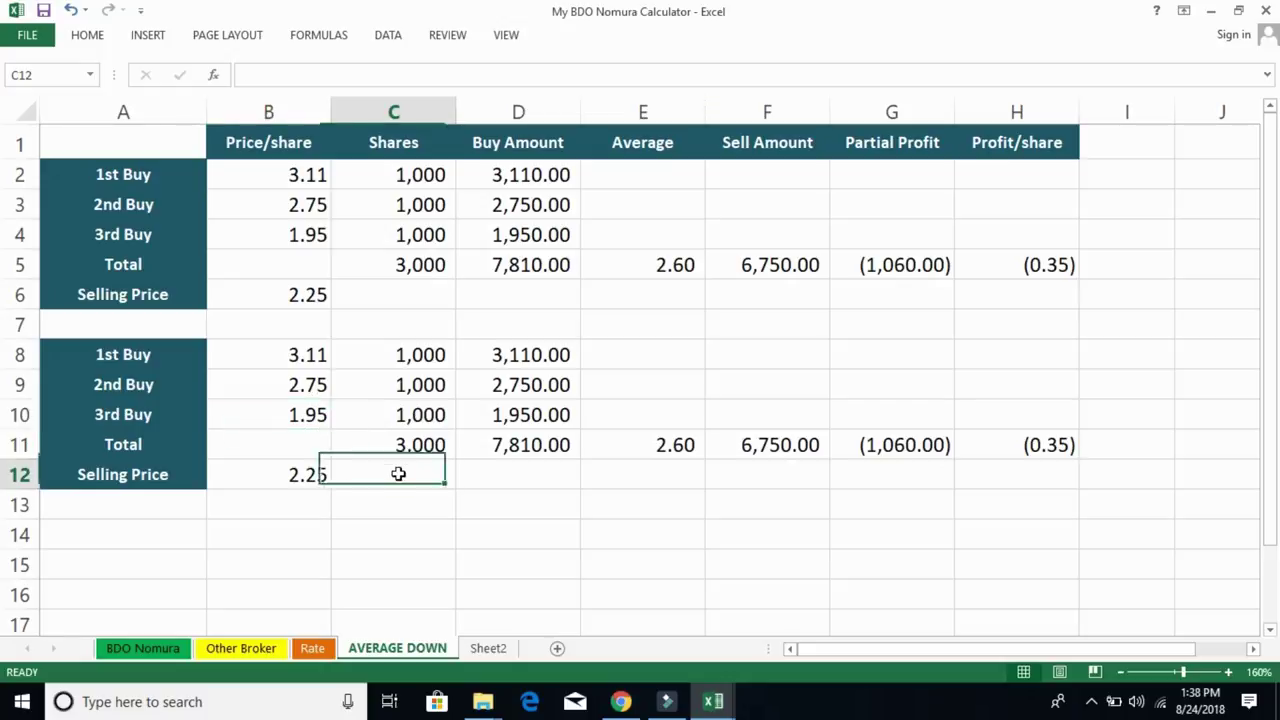
left_click(314, 414)
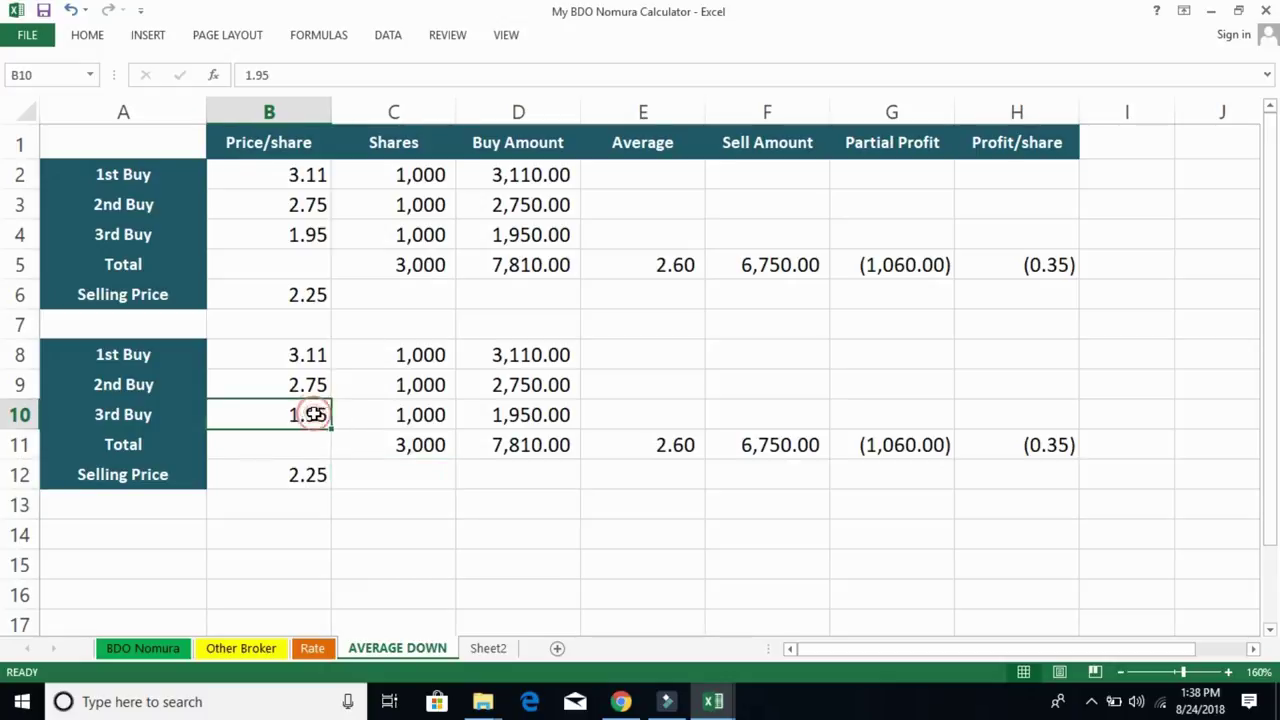
left_click(389, 471)
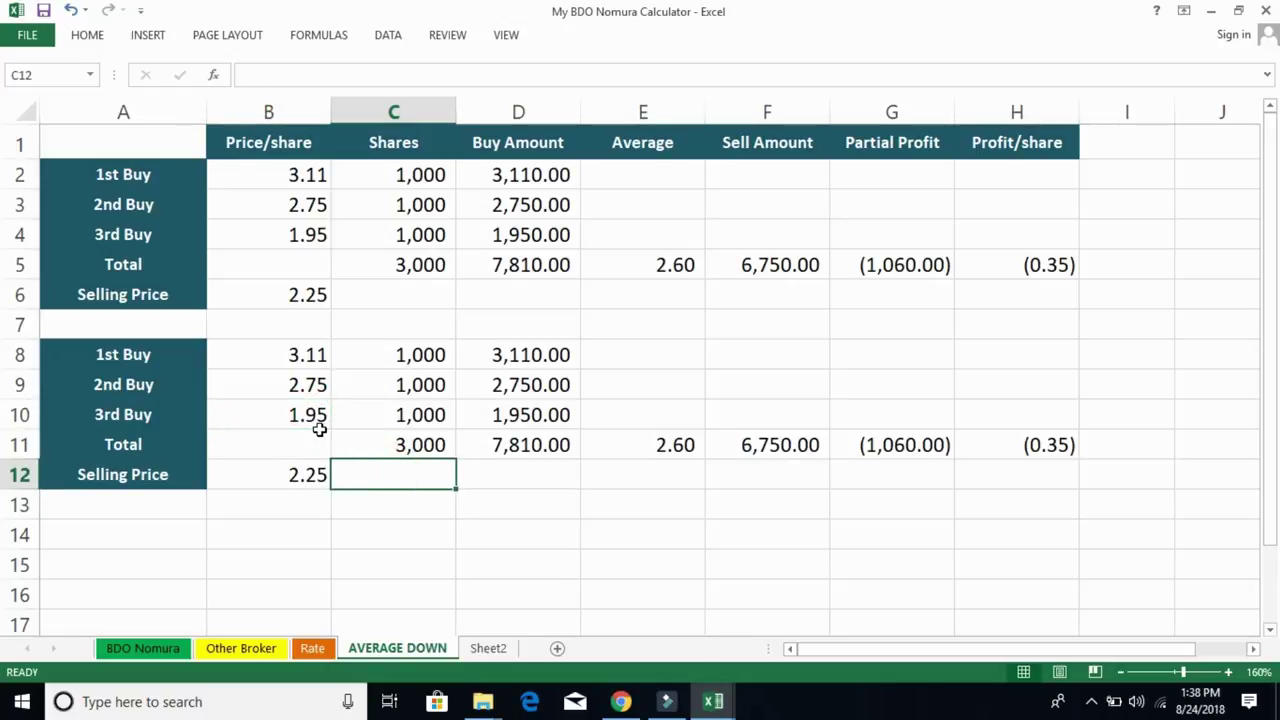
left_click(292, 474)
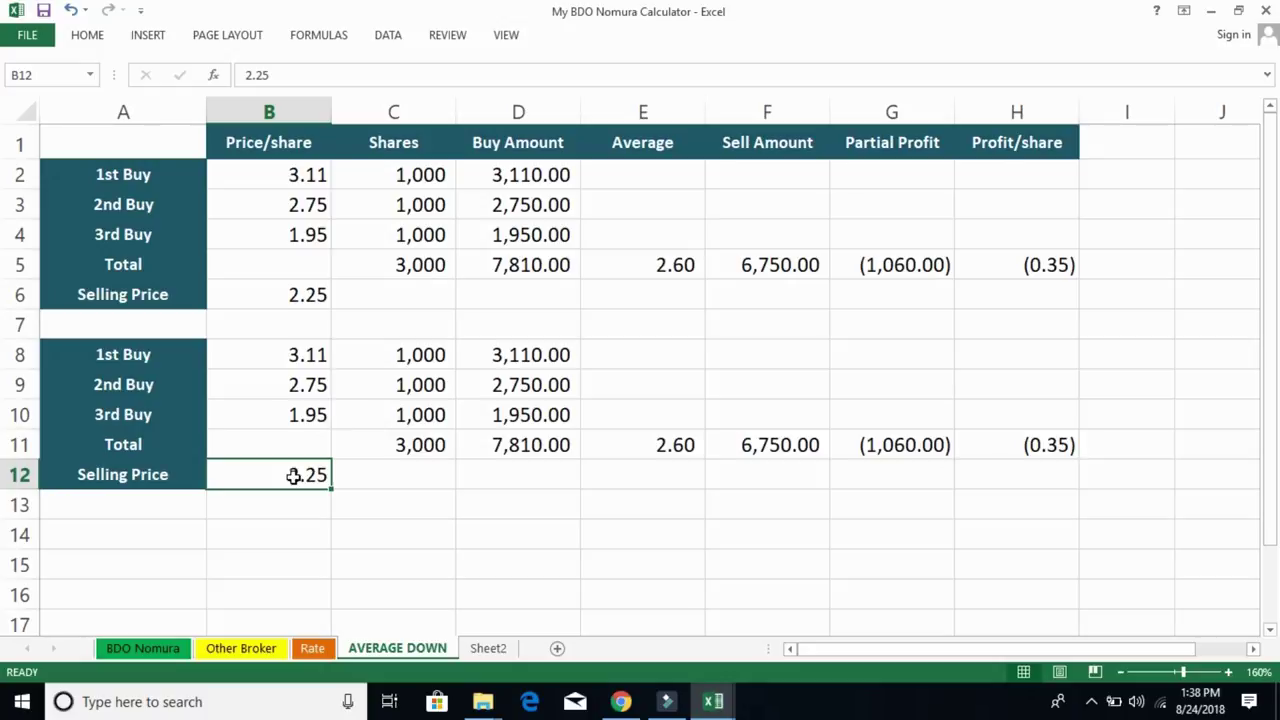
- Set the font colour of the copied 1st and 2nd Buy prices in B8:B9 to red, and compare the Selling Price in B12 with the 3rd Buy in B10
left_click_drag(318, 360, 320, 385)
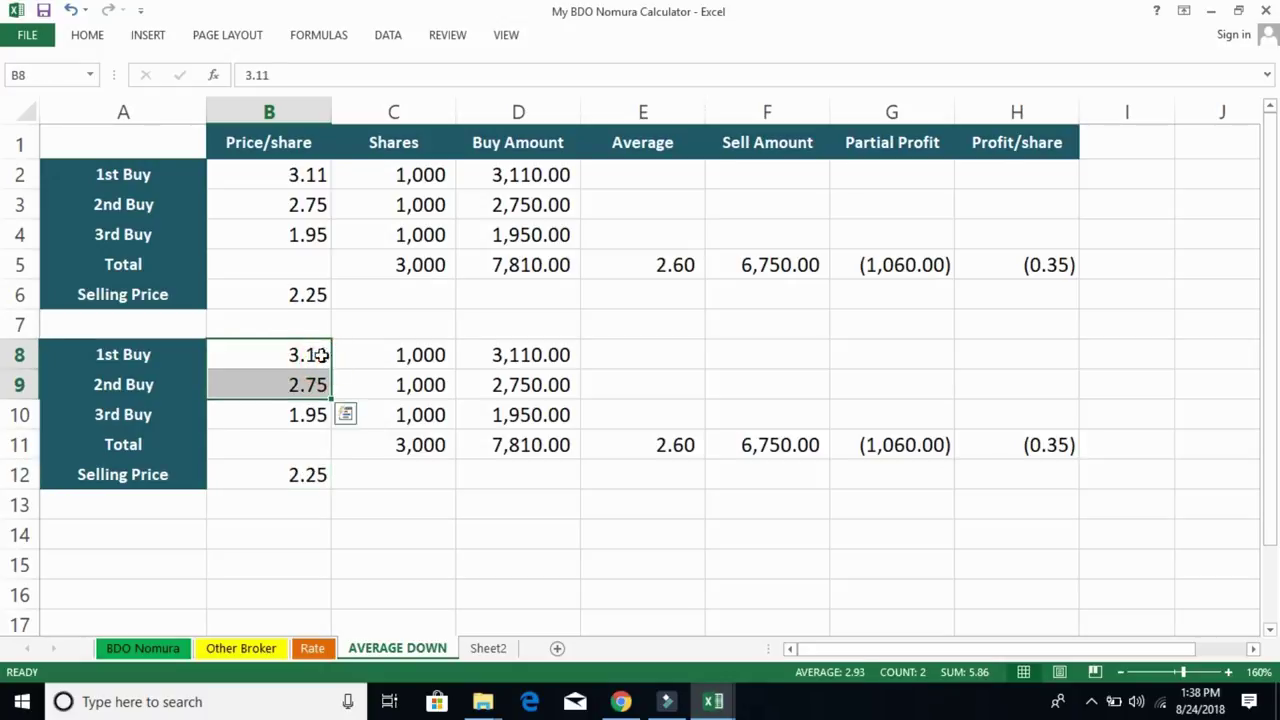
left_click(95, 32)
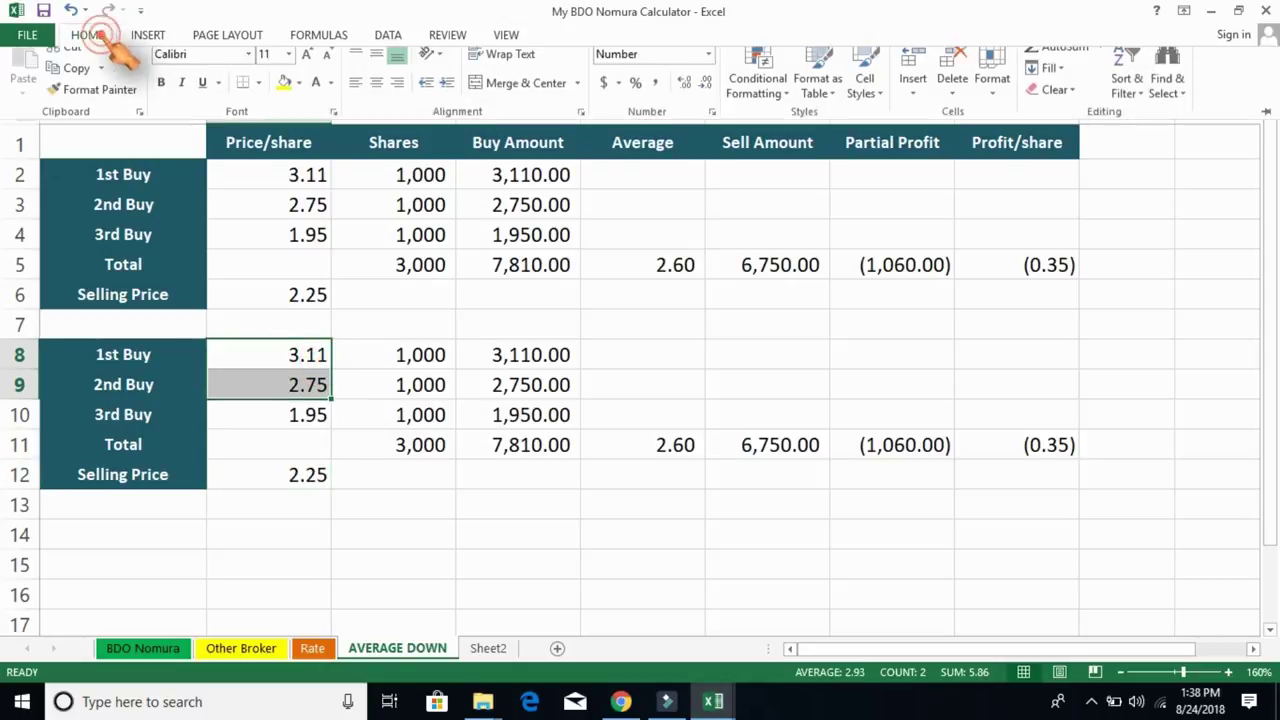
left_click(331, 97)
left_click(333, 265)
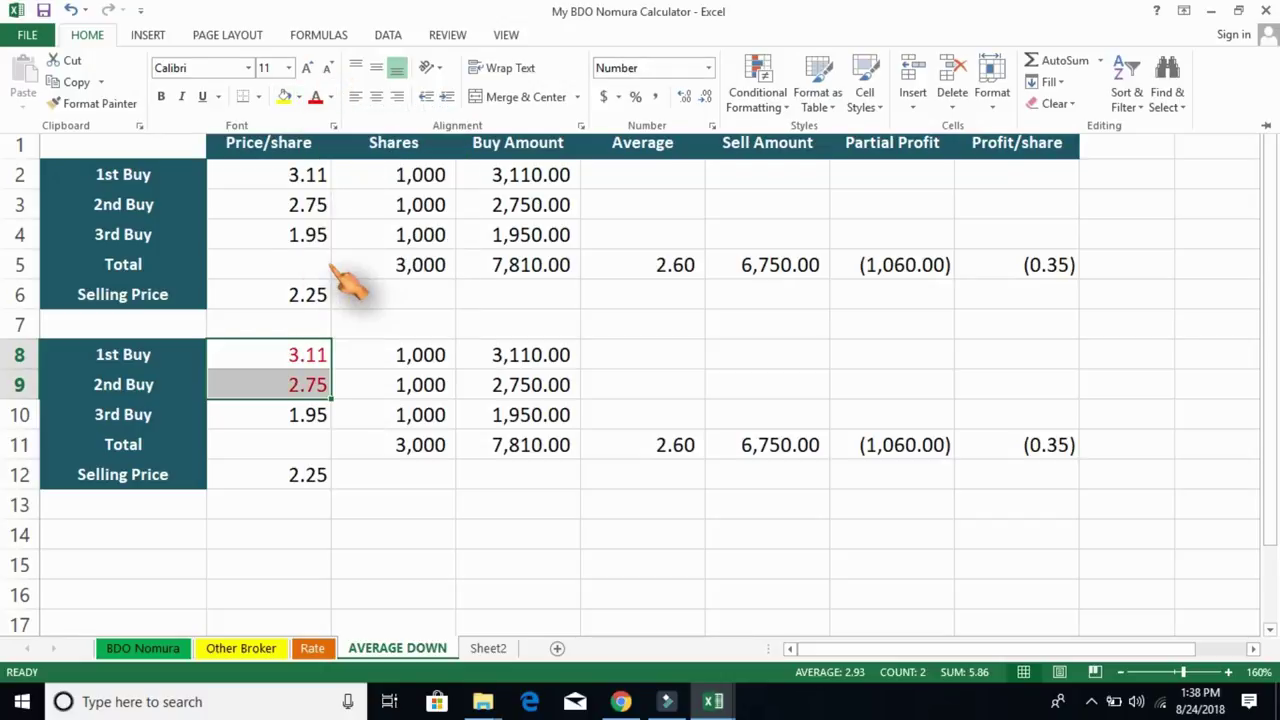
left_click(437, 517)
left_click(657, 520)
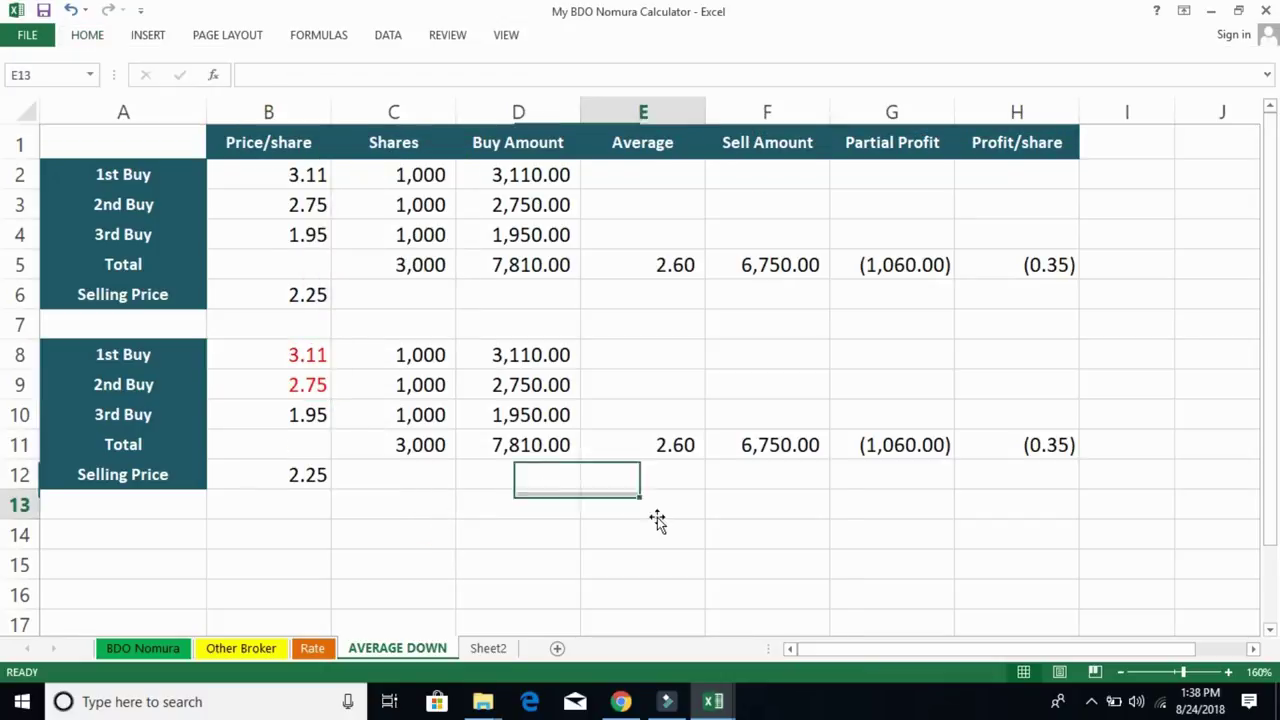
left_click(312, 475)
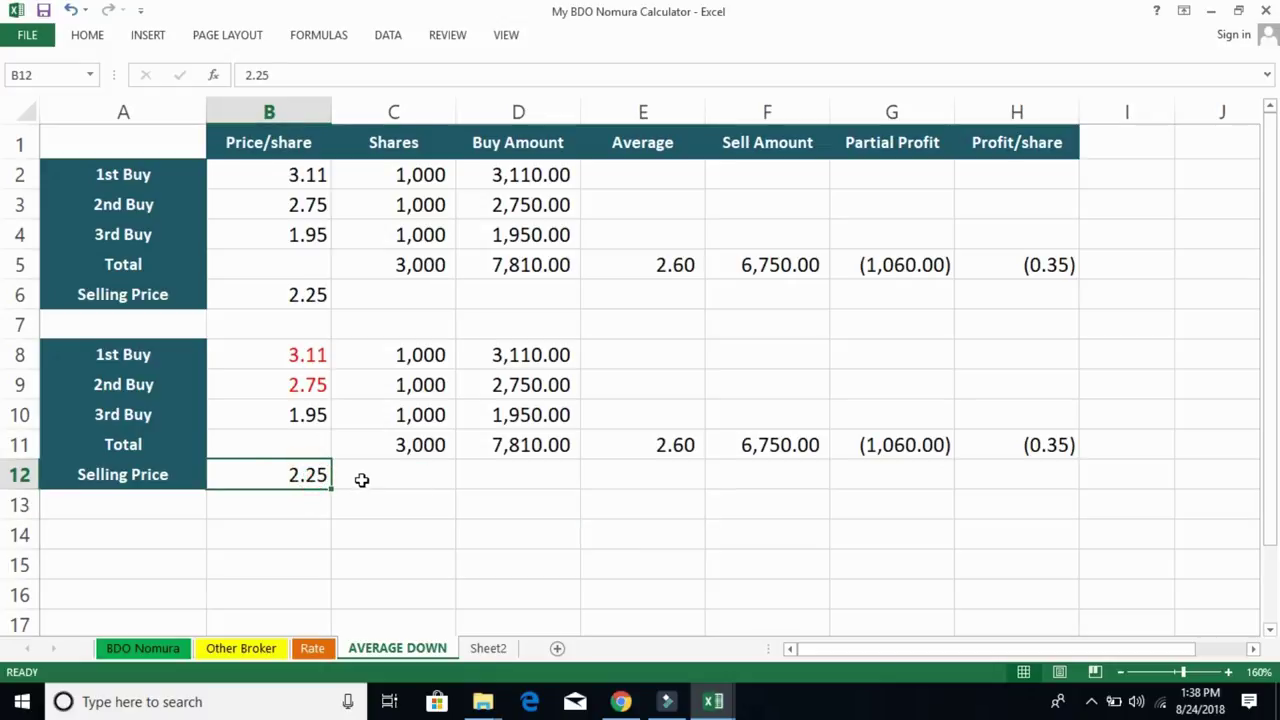
left_click(318, 416)
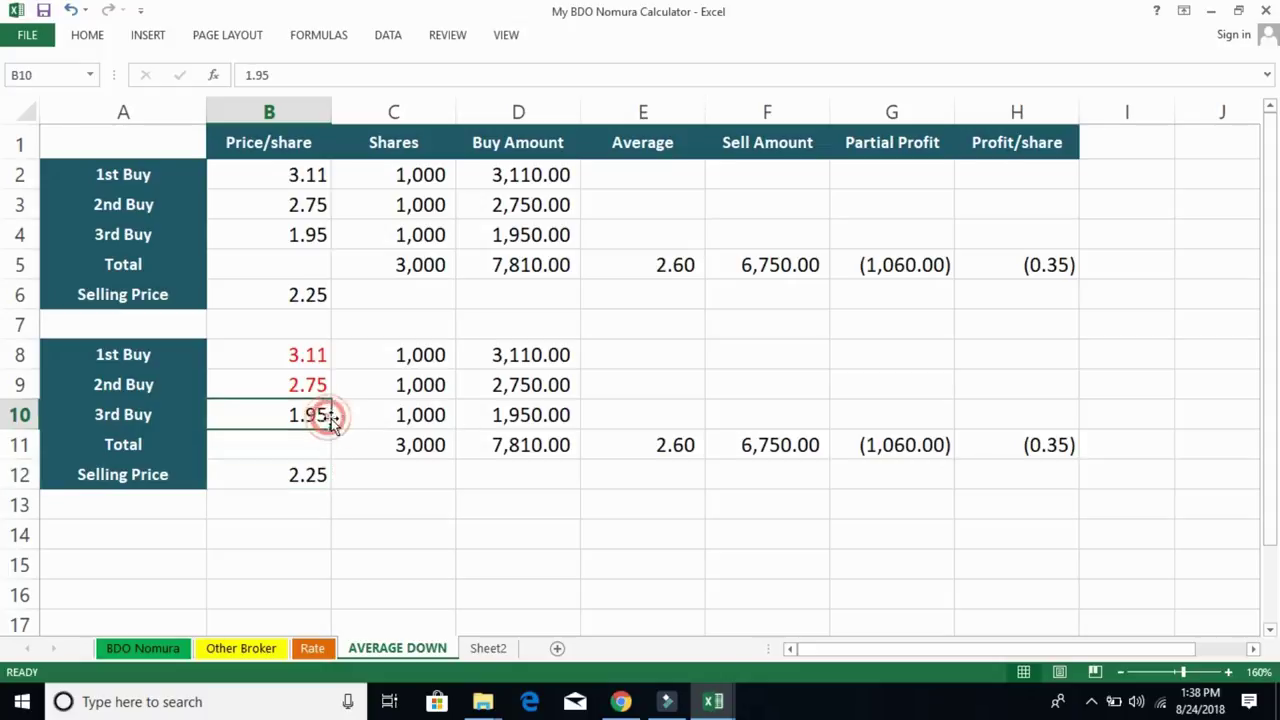
- Set the 3rd Buy shares in C10 of the copied block to 5000
left_click(322, 476)
left_click(444, 414)
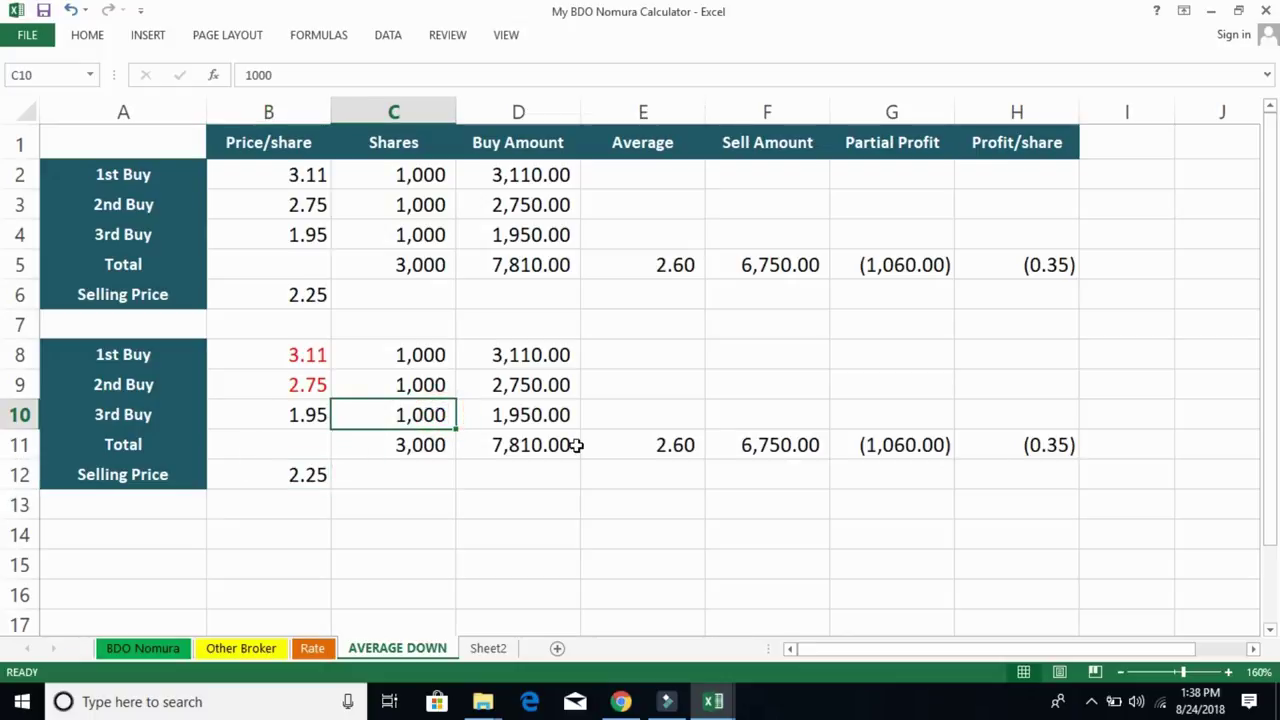
type("5000")
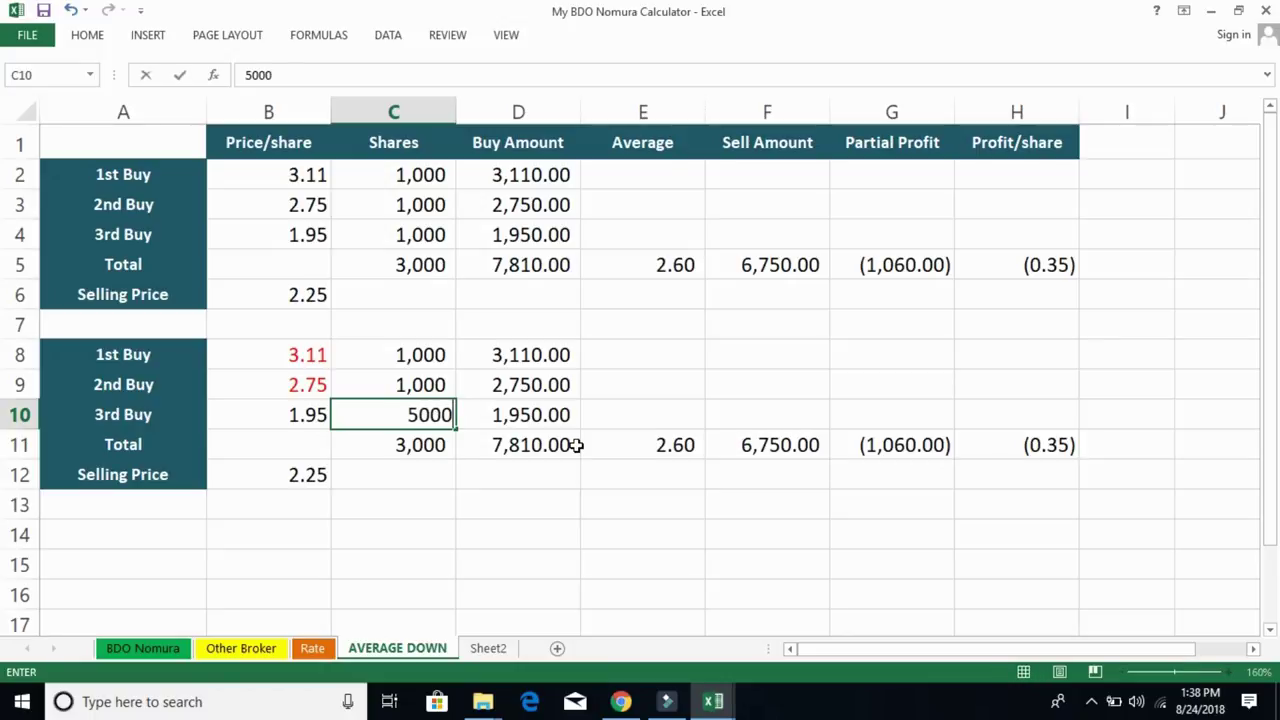
key("Return")
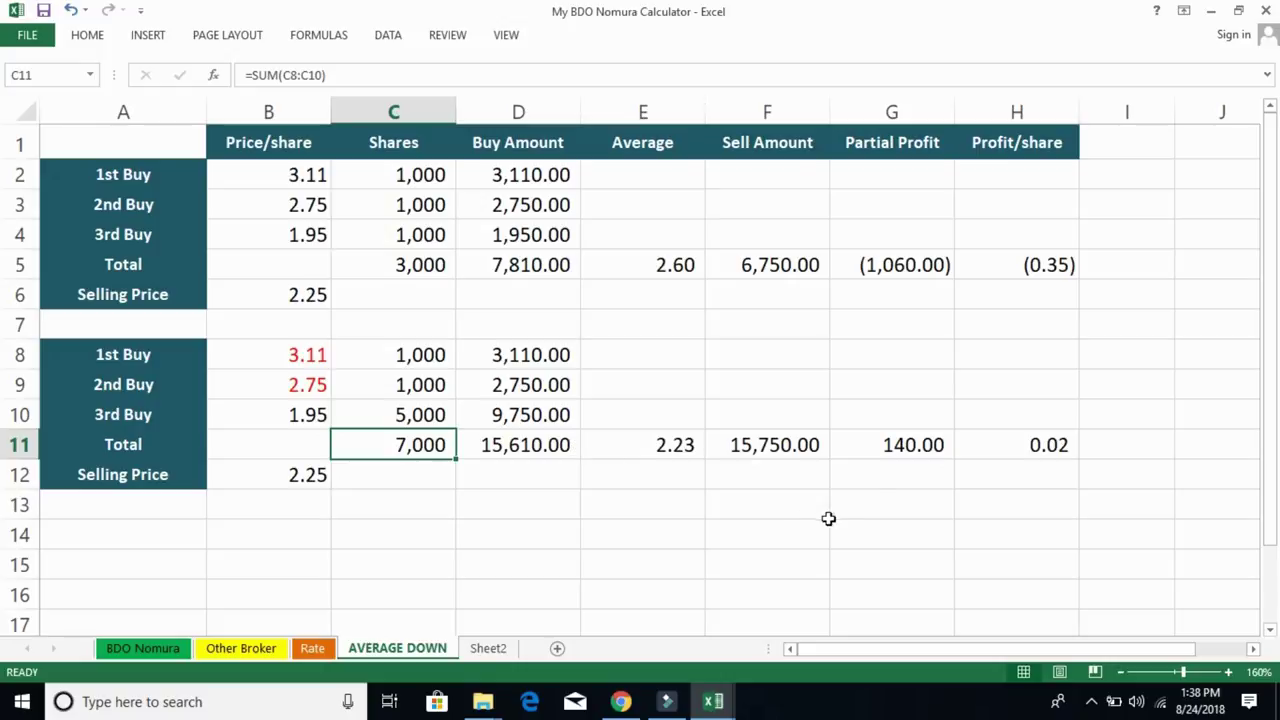
- Review the copied block's Partial Profit, Average, 3rd Buy shares and Selling Price against the original block's share quantities in C2:C4
left_click(883, 480)
left_click(894, 449)
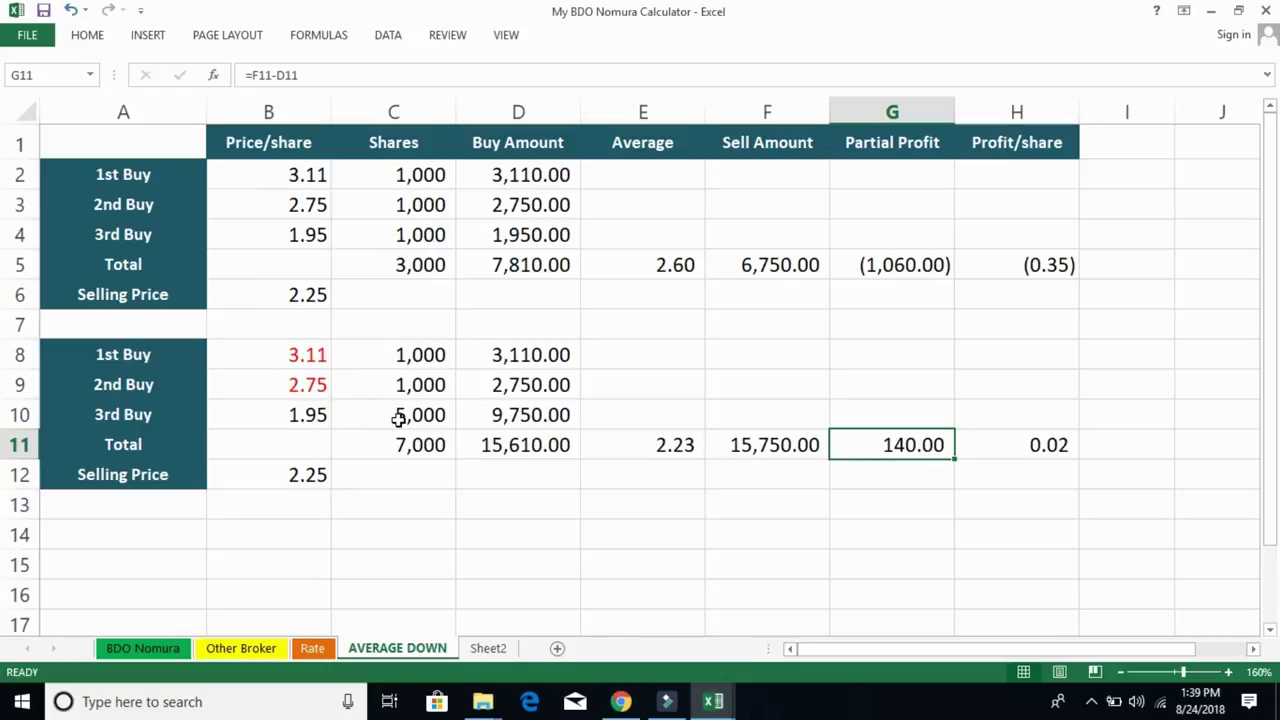
left_click(652, 447)
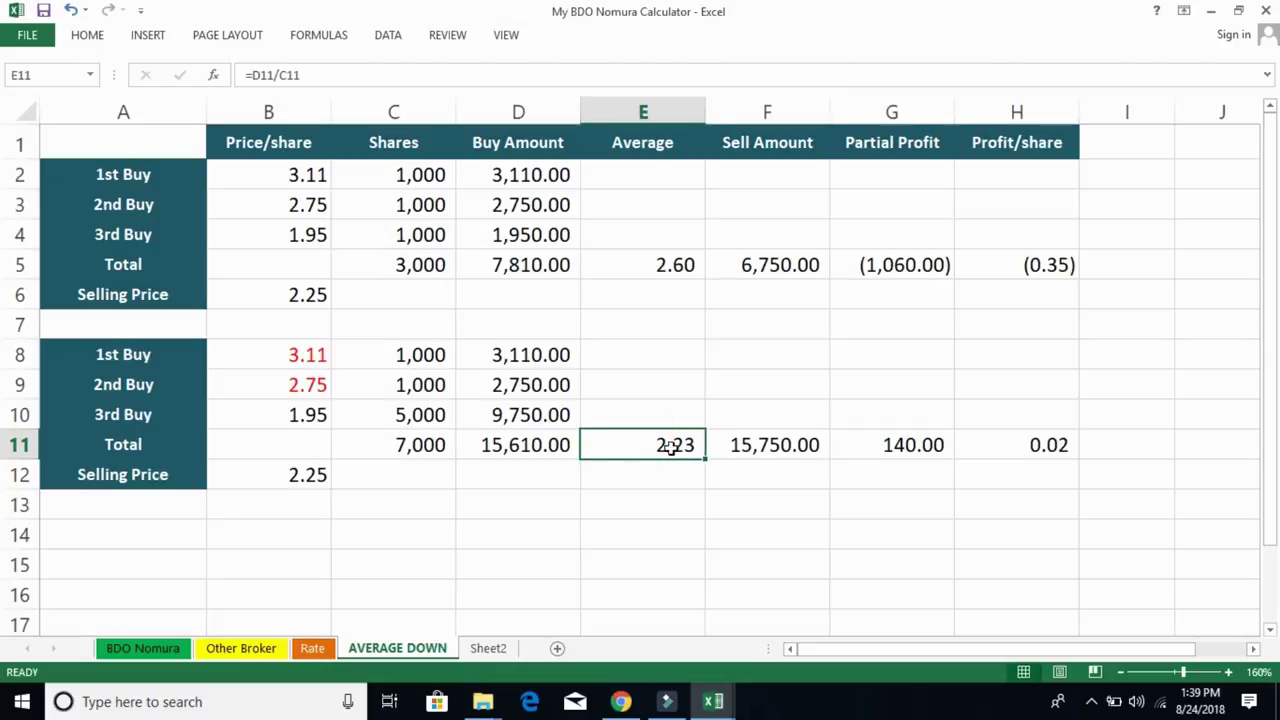
left_click(438, 414)
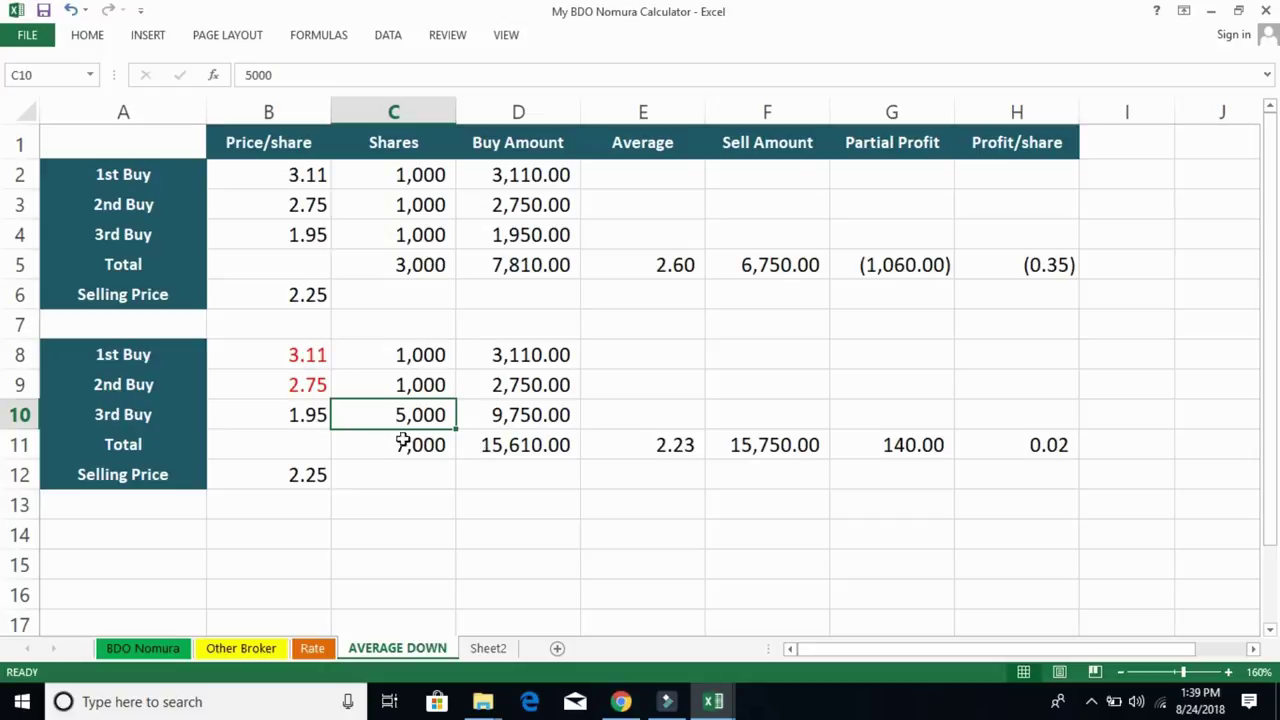
left_click(314, 474)
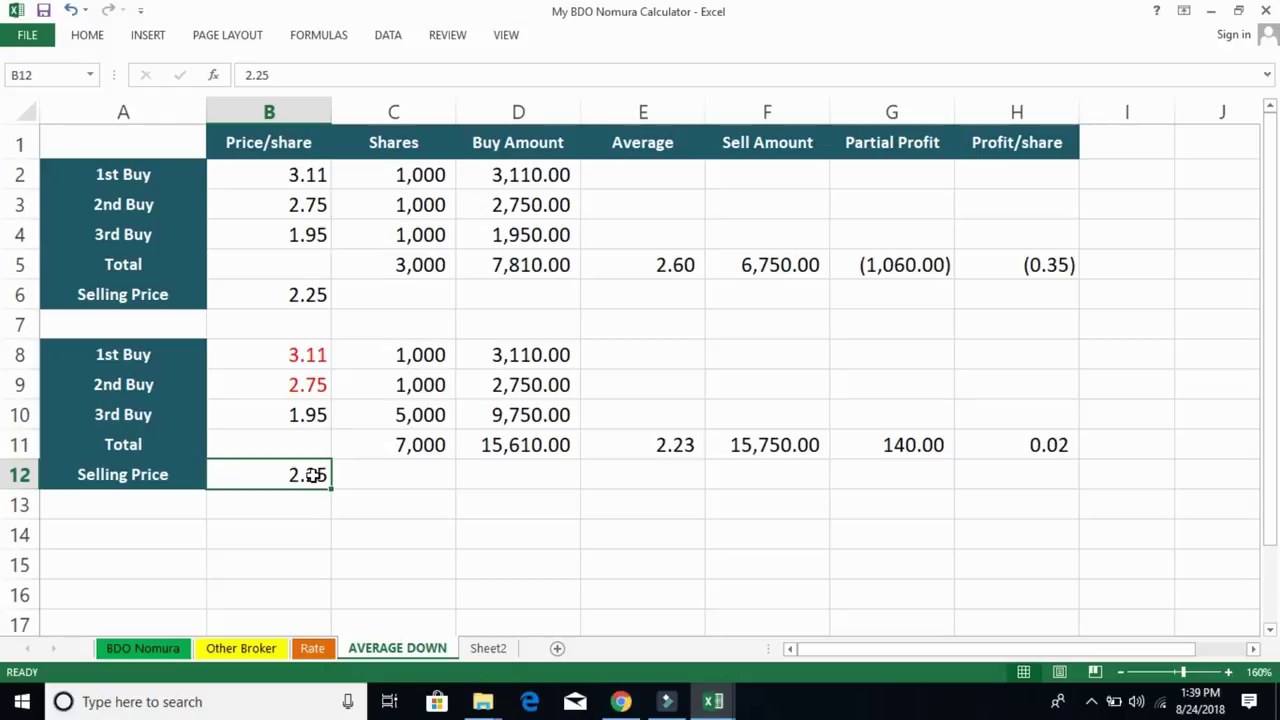
left_click_drag(318, 410, 321, 383)
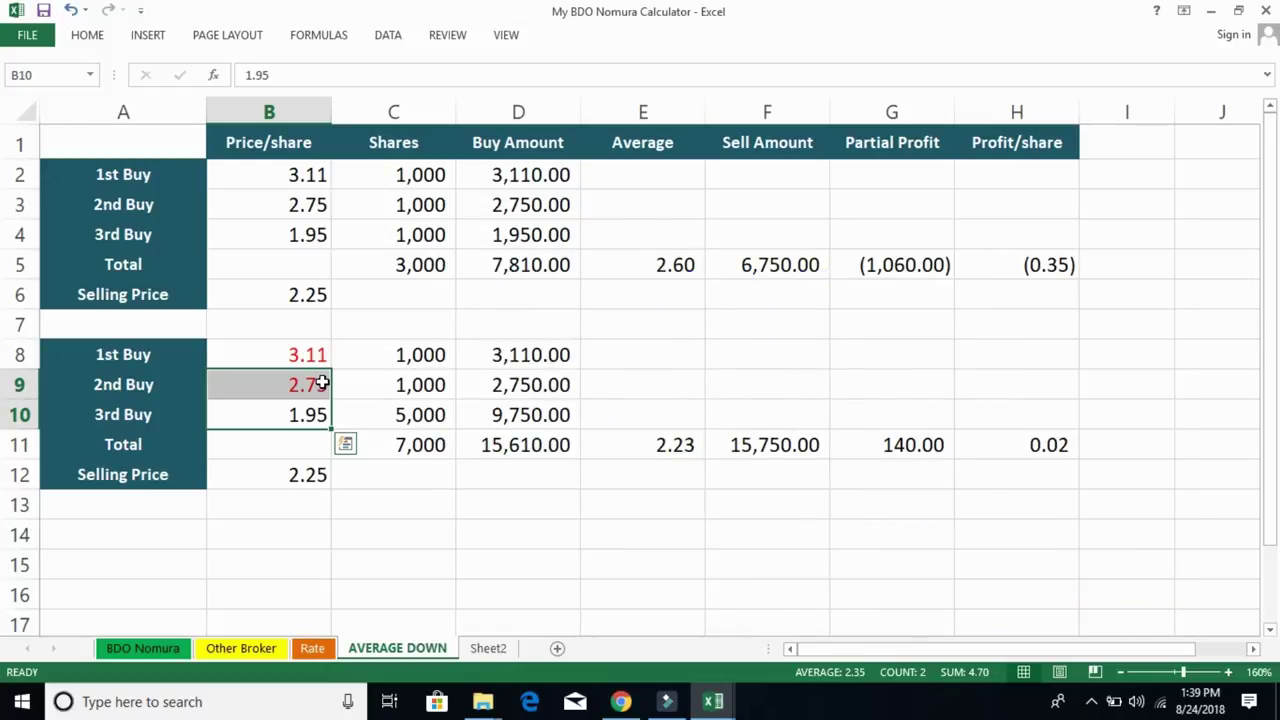
left_click(432, 176)
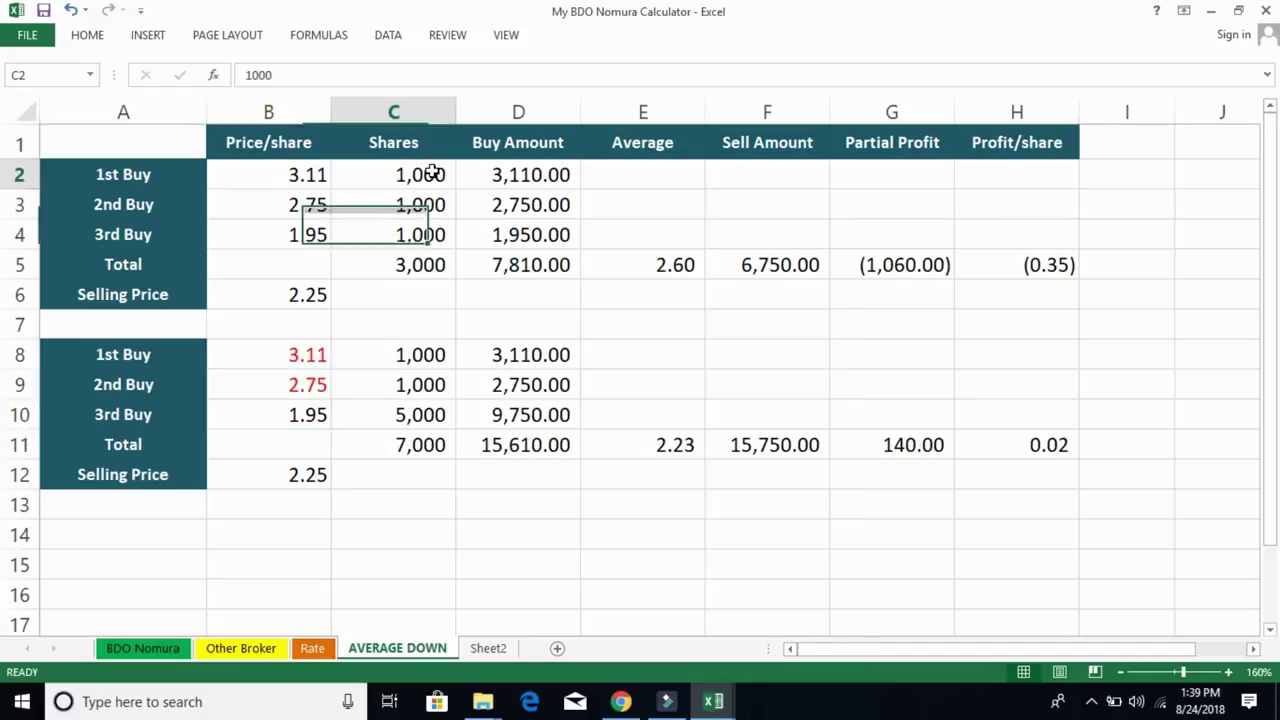
left_click_drag(434, 190, 438, 230)
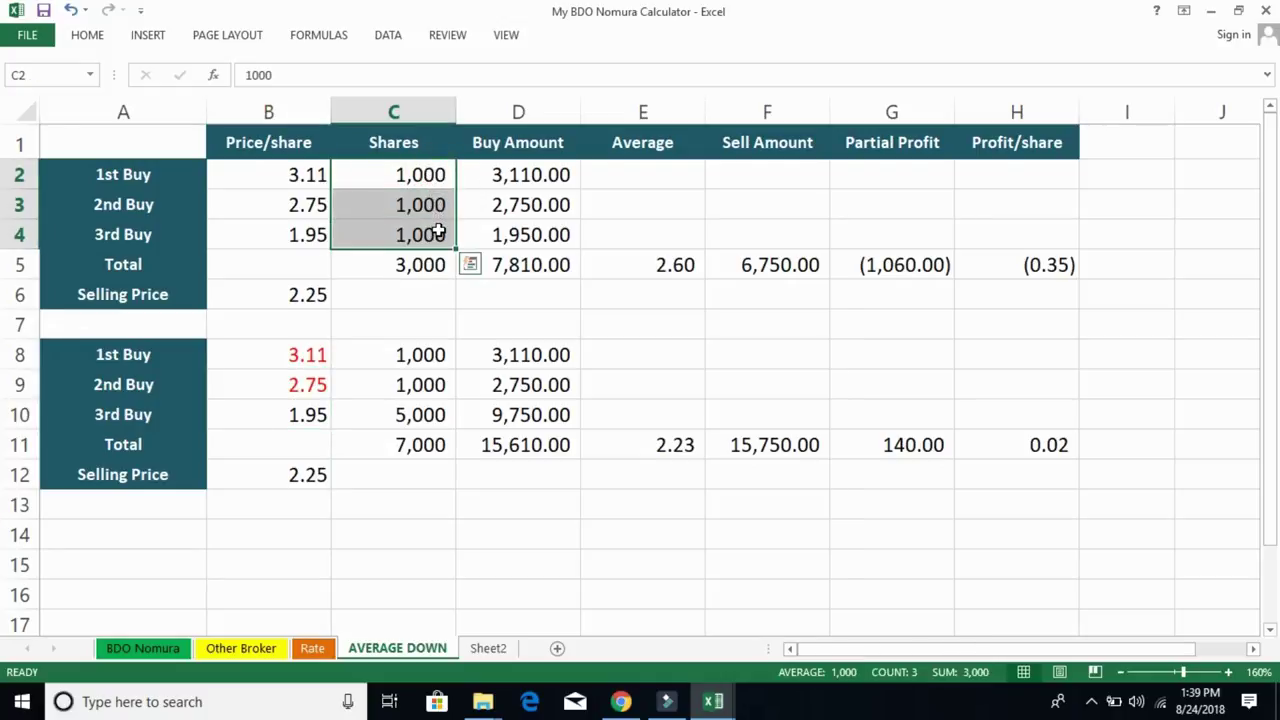
left_click(657, 377)
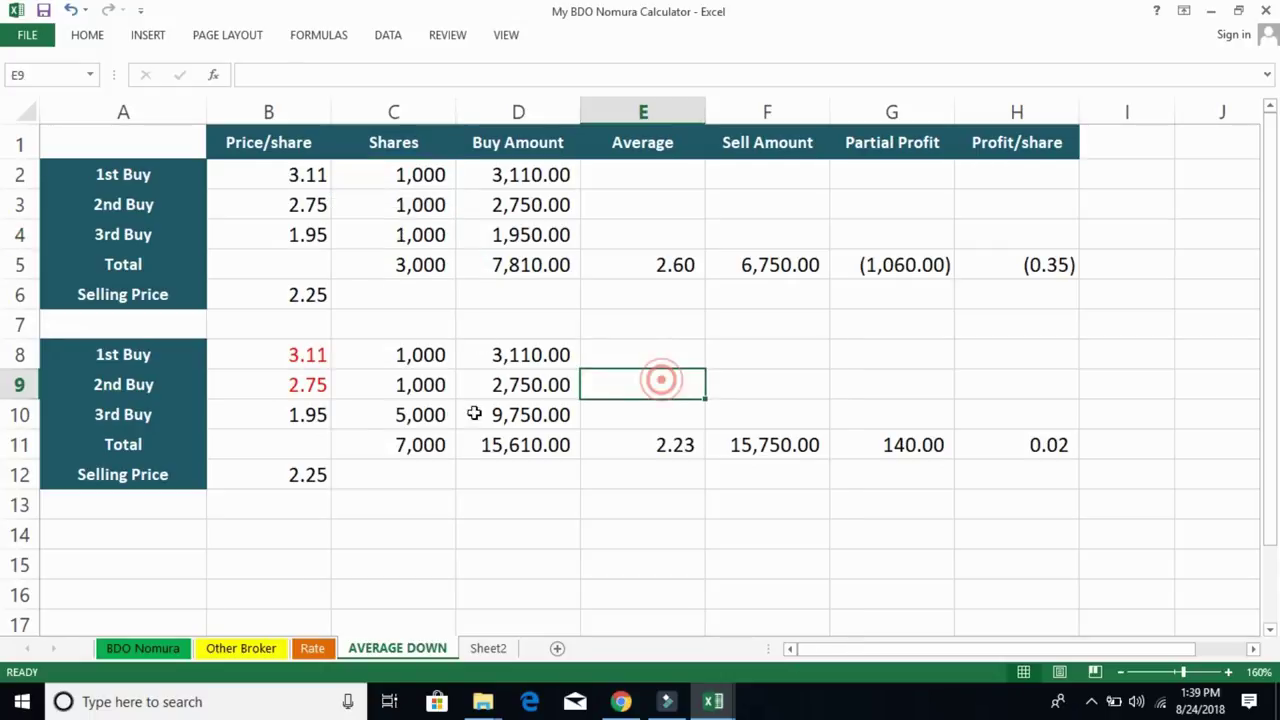
- Set the 3rd Buy shares in C10 to 10000
left_click(428, 411)
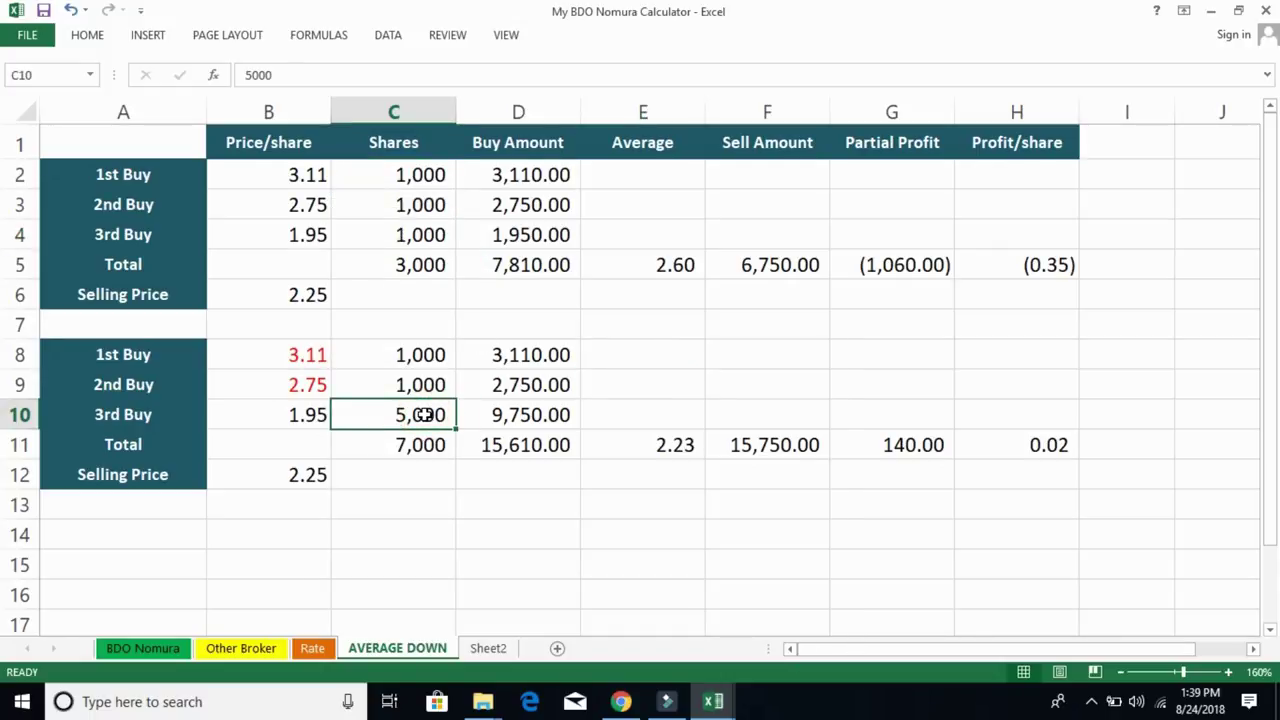
type("10000")
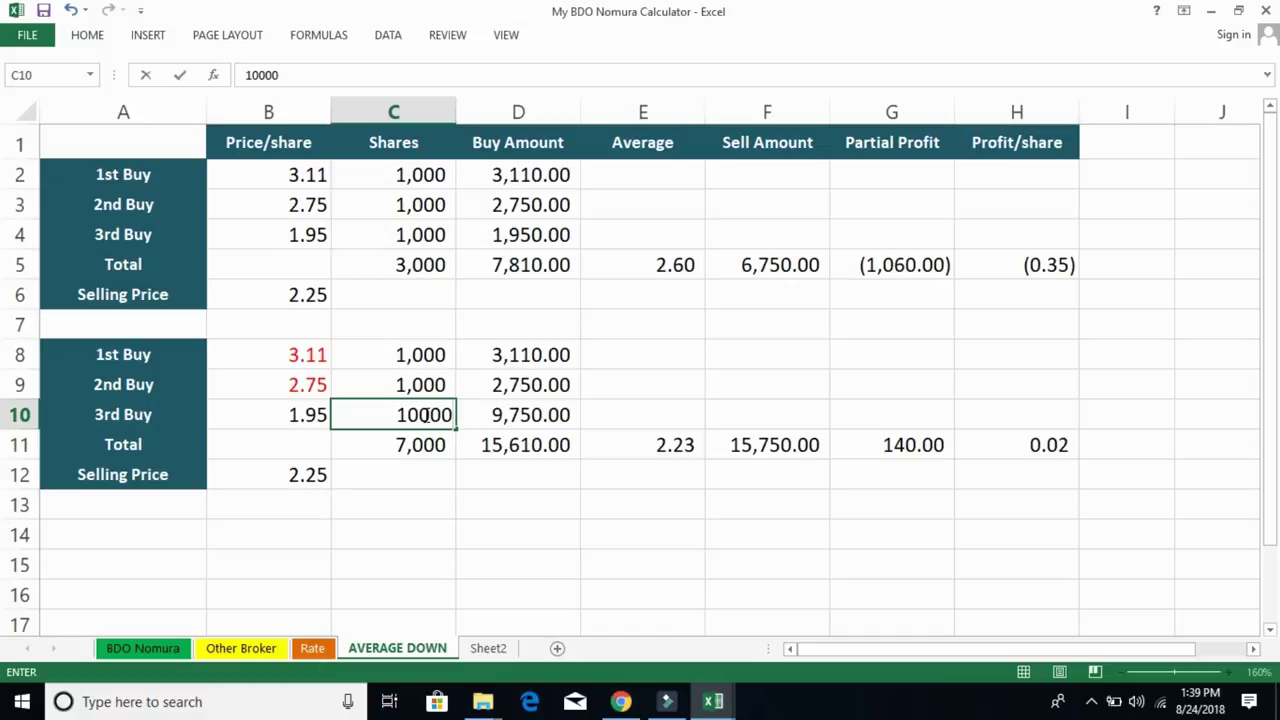
key("Return")
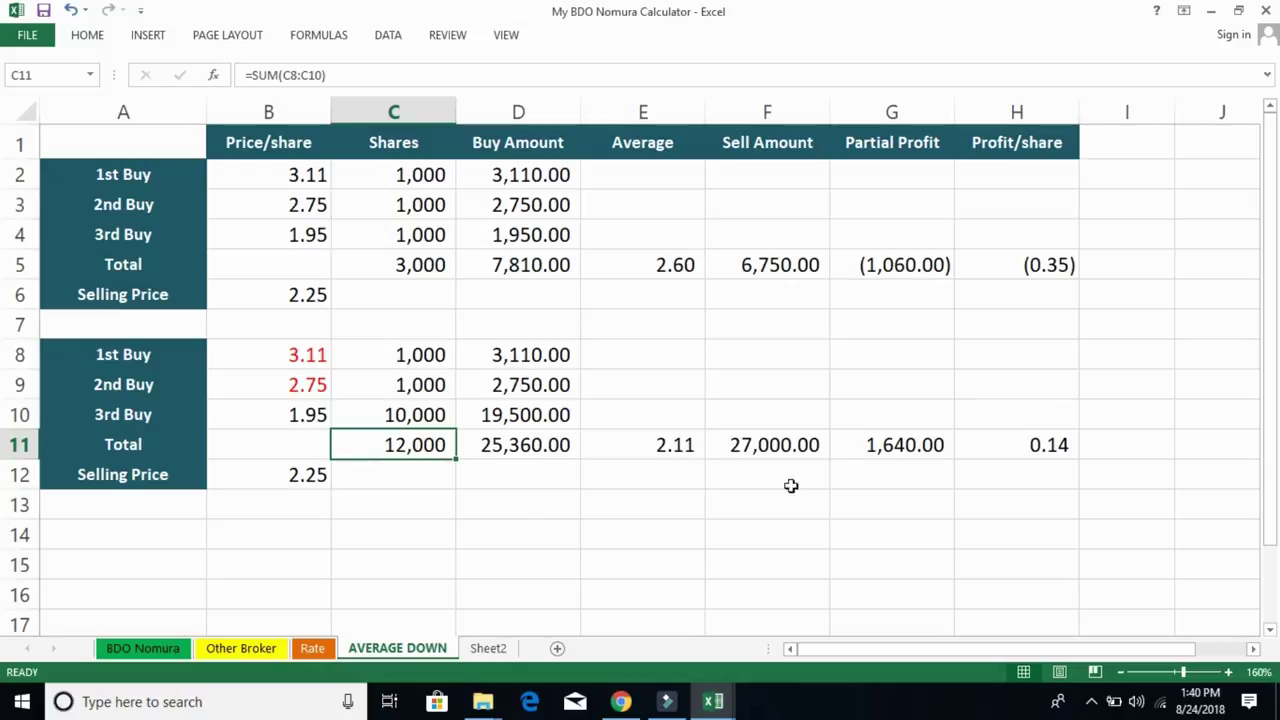
- Examine the Partial Profit in G11 and total Buy Amount in D11, then compare the Selling Prices in B12 and B6 with the 3rd Buy row
left_click(912, 446)
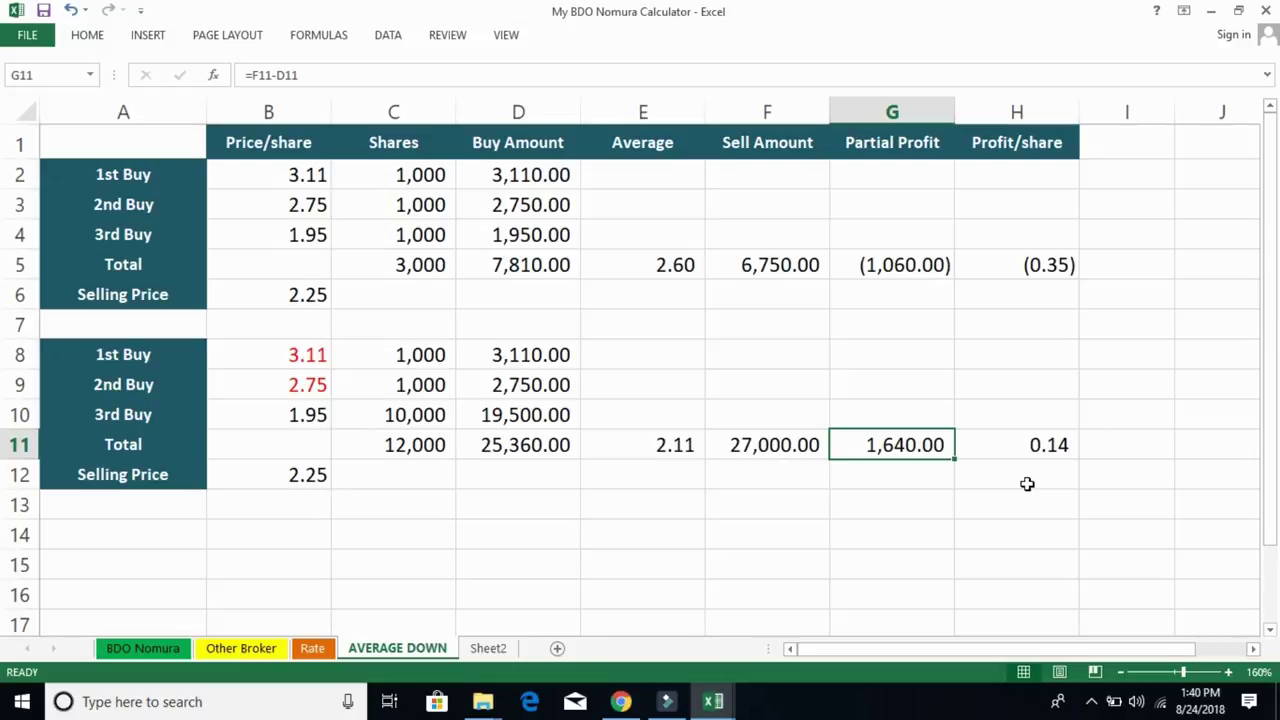
left_click(510, 452)
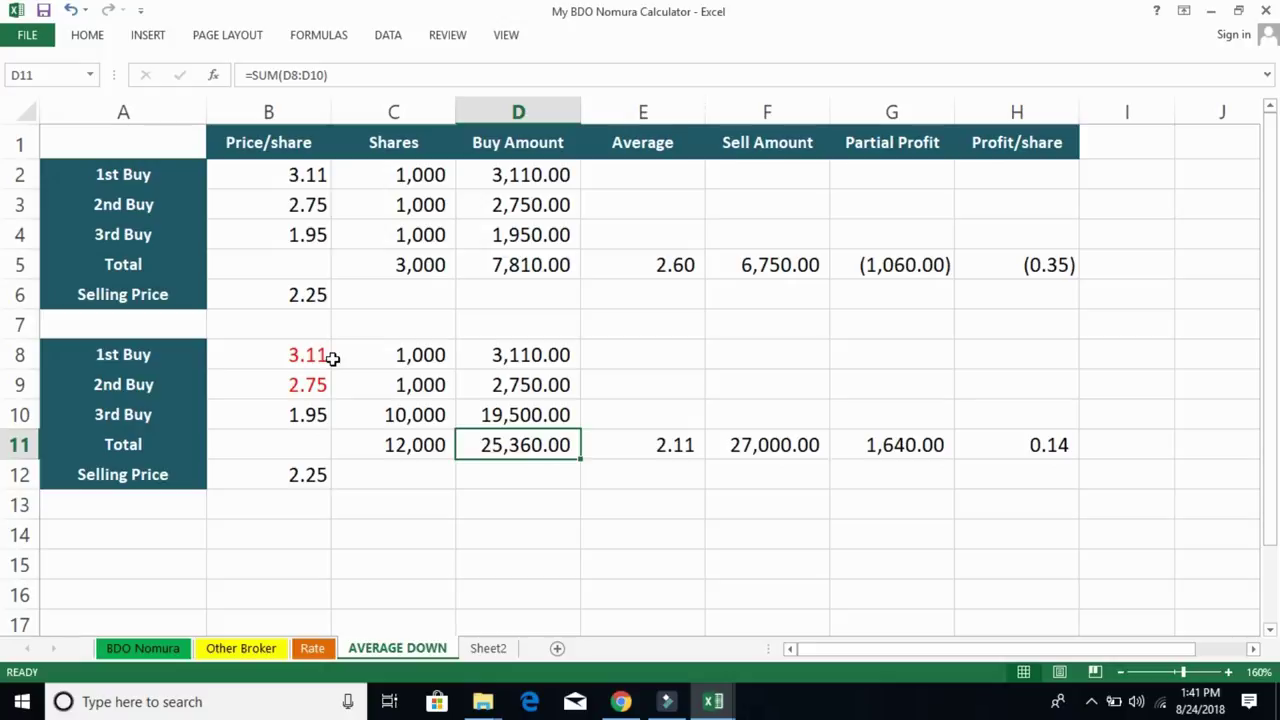
left_click(249, 418)
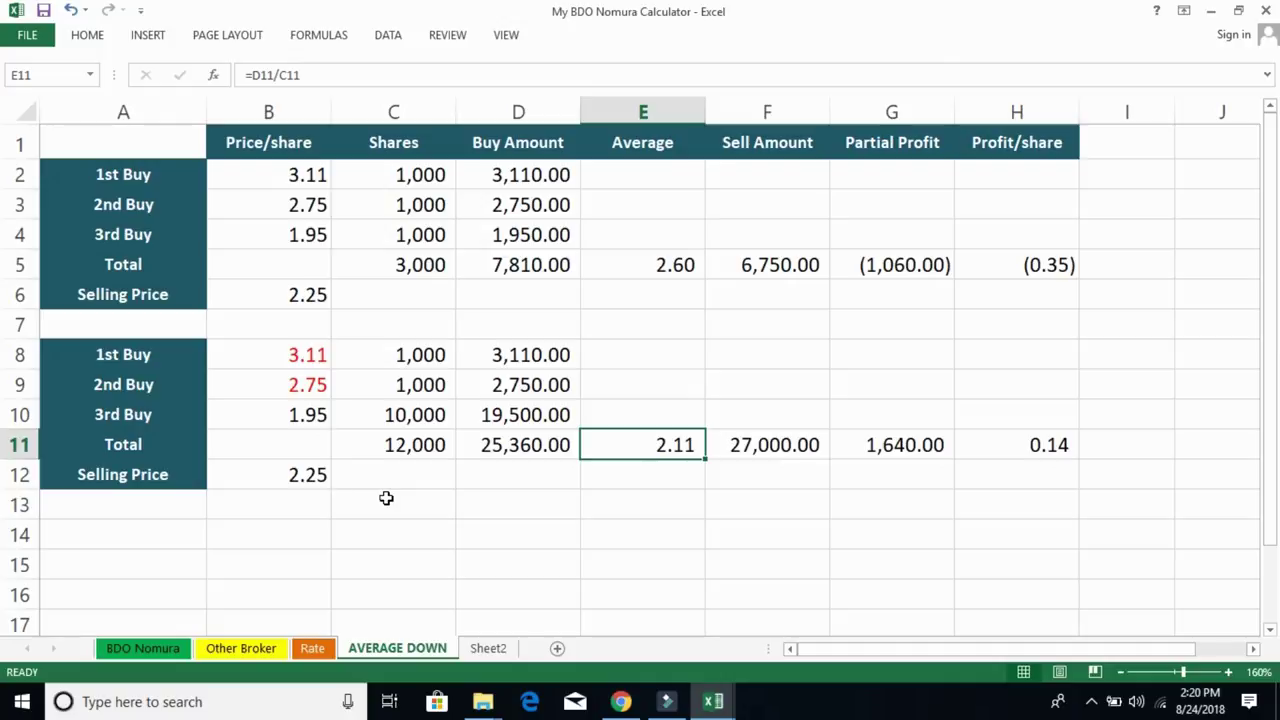
left_click(267, 474)
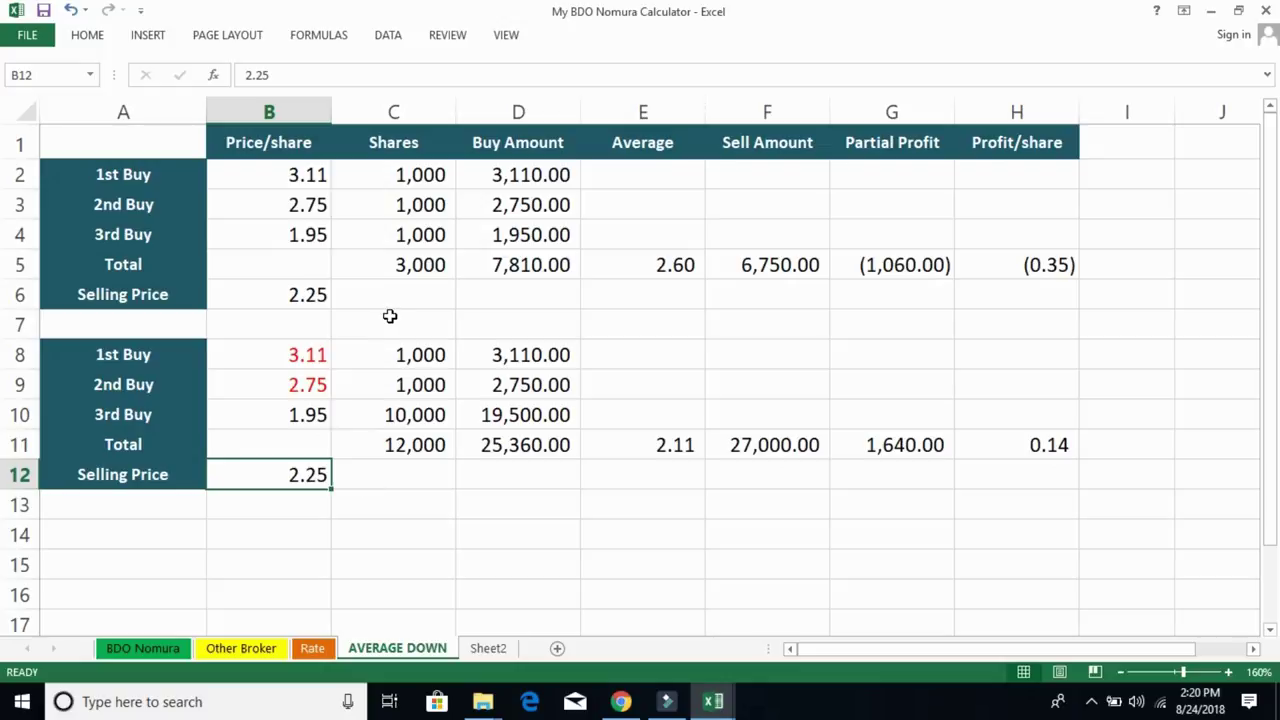
left_click(255, 293)
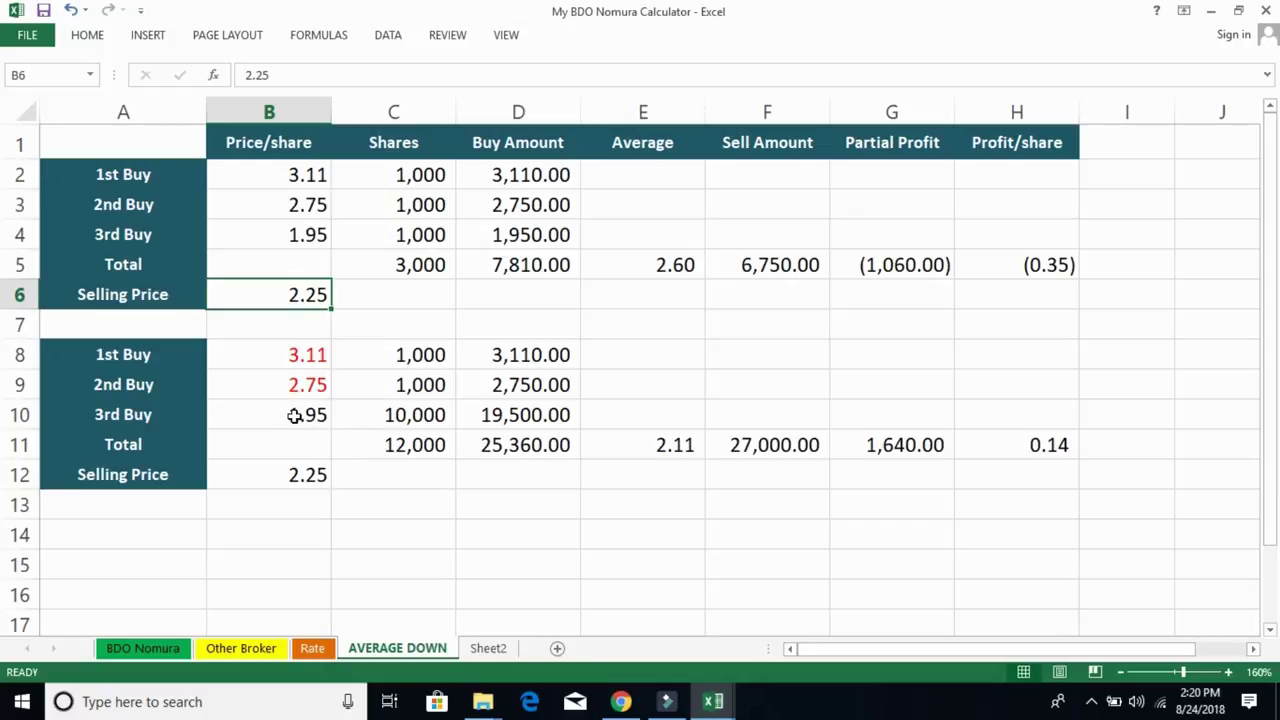
left_click_drag(283, 416, 645, 415)
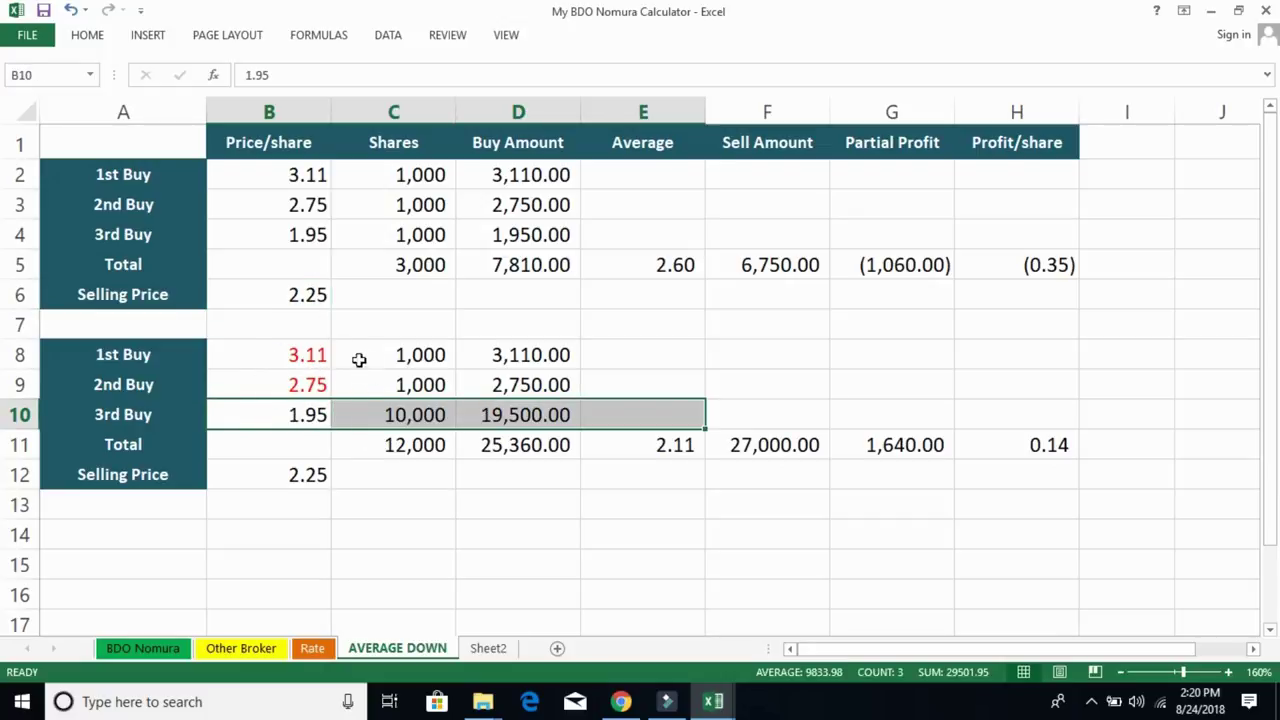